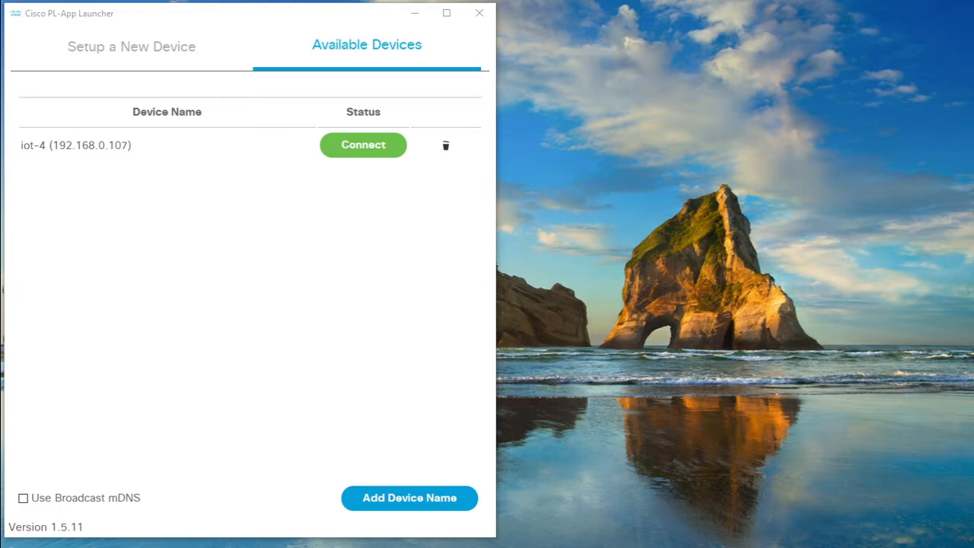
Step: Maximize the PL-App login window, enter the account password and log in
{"action": "left_click_drag", "start_coordinate": [2, 16], "coordinate": [458, 19]}
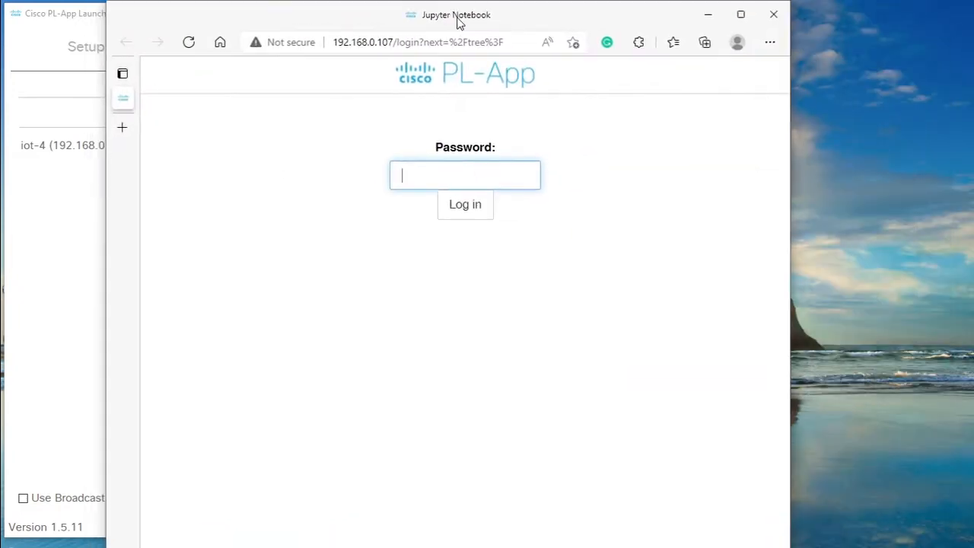
{"action": "double_click", "coordinate": [458, 20]}
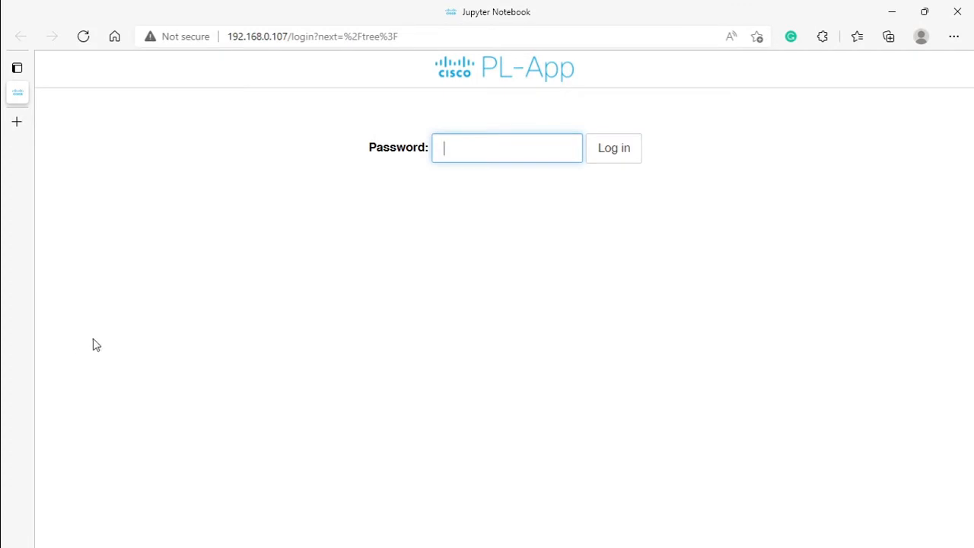
{"action": "type", "text": "ci•••••"}
{"action": "left_click", "coordinate": [613, 149]}
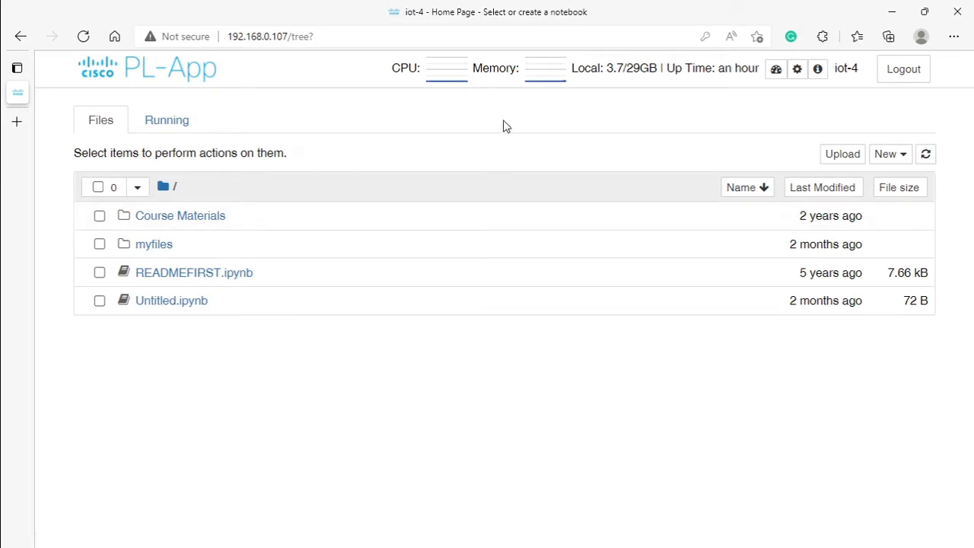
Step: Open the Ch1 folder inside Course Materials / 2. BigData and Analytics to look at its labs
{"action": "left_click", "coordinate": [176, 220]}
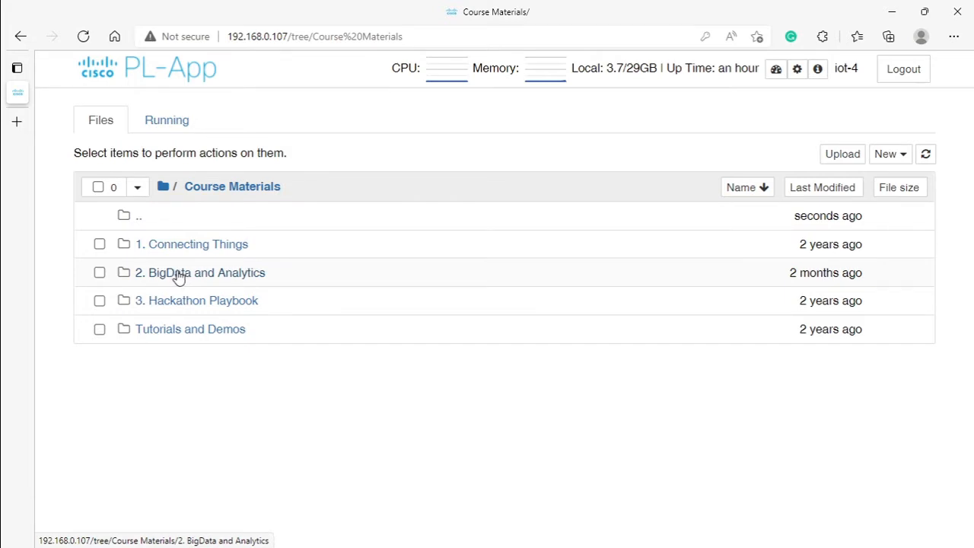
{"action": "left_click", "coordinate": [182, 275]}
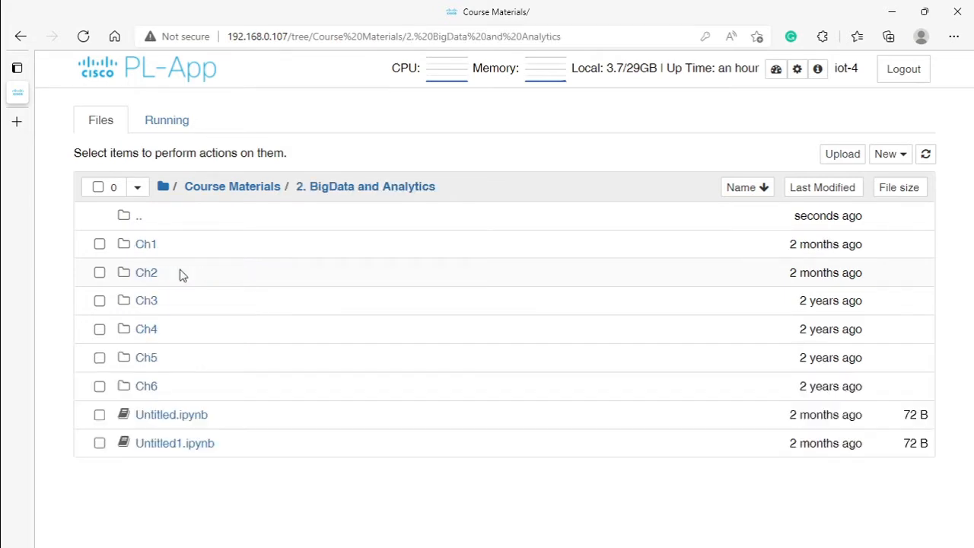
{"action": "left_click", "coordinate": [146, 248]}
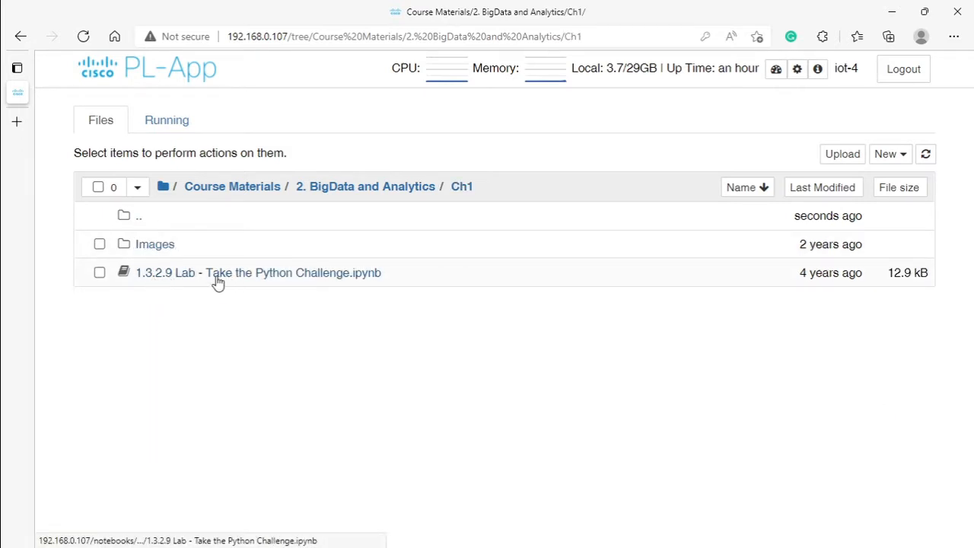
Step: Go back to 2. BigData and Analytics, enter the Ch2 folder and open the notebook 2.2.4.5 Lab - San Francisco Crime.ipynb
{"action": "left_click", "coordinate": [147, 219]}
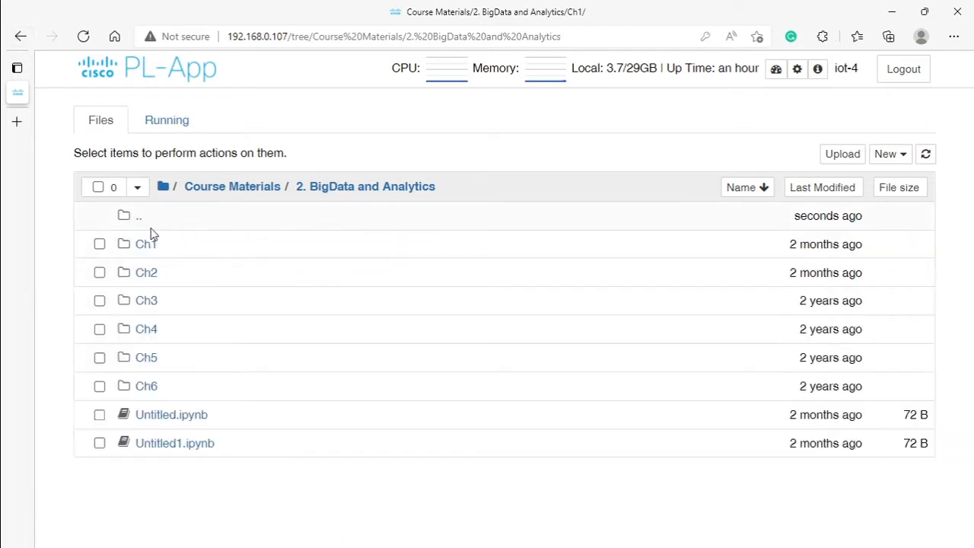
{"action": "left_click", "coordinate": [153, 274]}
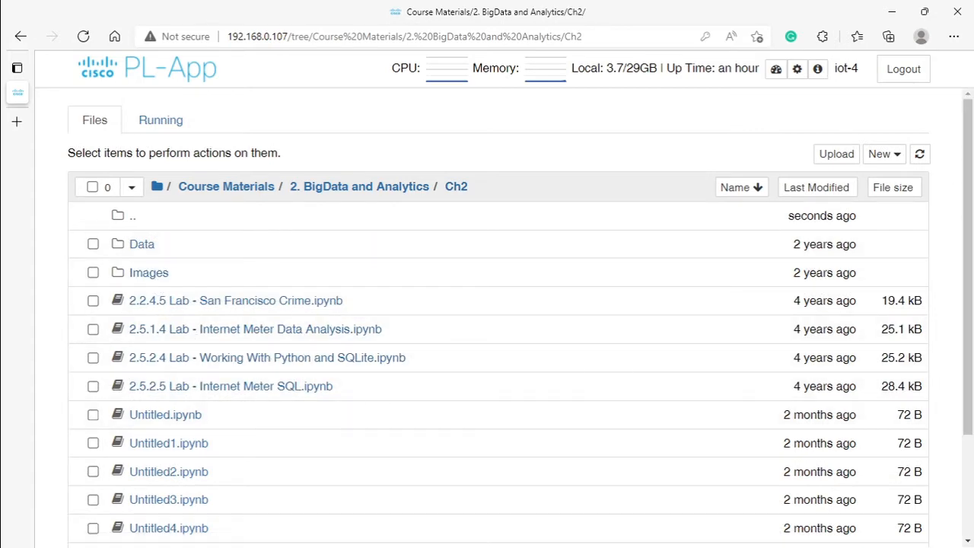
{"action": "left_click_drag", "start_coordinate": [969, 142], "coordinate": [968, 198]}
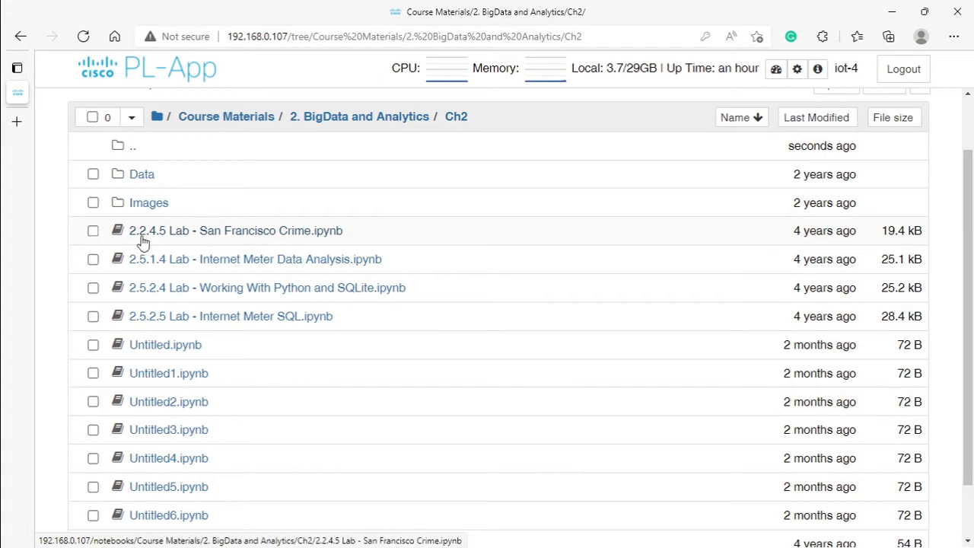
{"action": "left_click", "coordinate": [191, 232]}
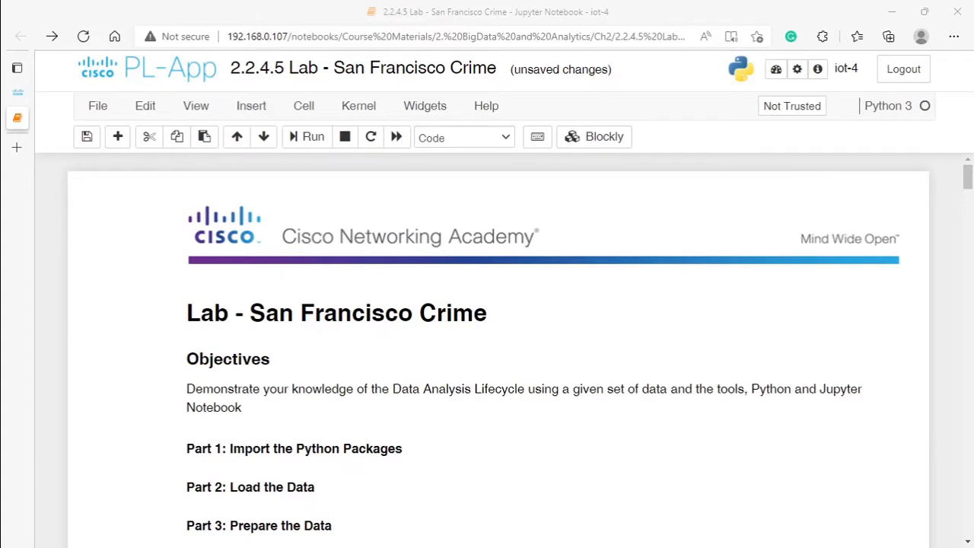
Step: Read through the lab's objectives, required resources and package descriptions, and examine the imports in code cell 1 down to Part 2
{"action": "scroll", "coordinate": [156, 311], "scroll_direction": "down", "scroll_amount": 3}
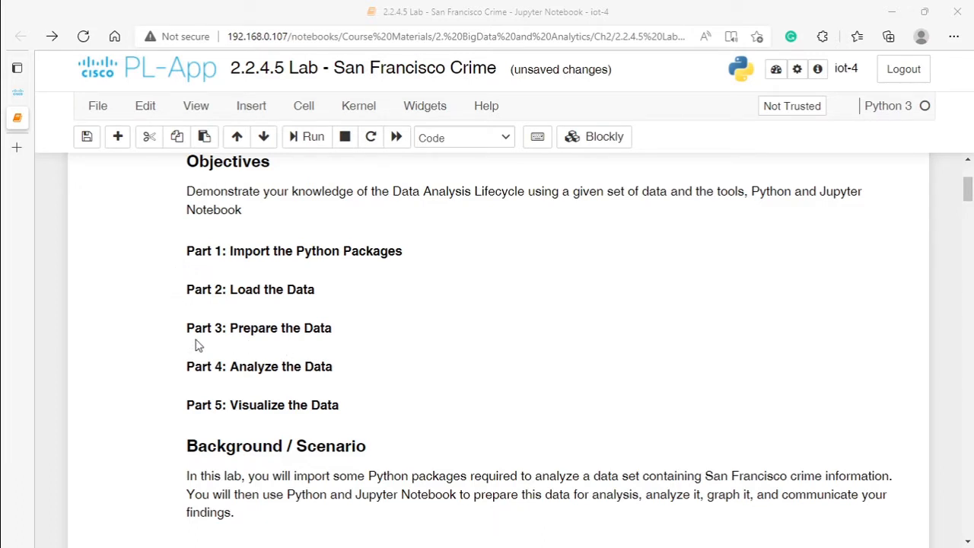
{"action": "scroll", "coordinate": [182, 349], "scroll_direction": "down", "scroll_amount": 3}
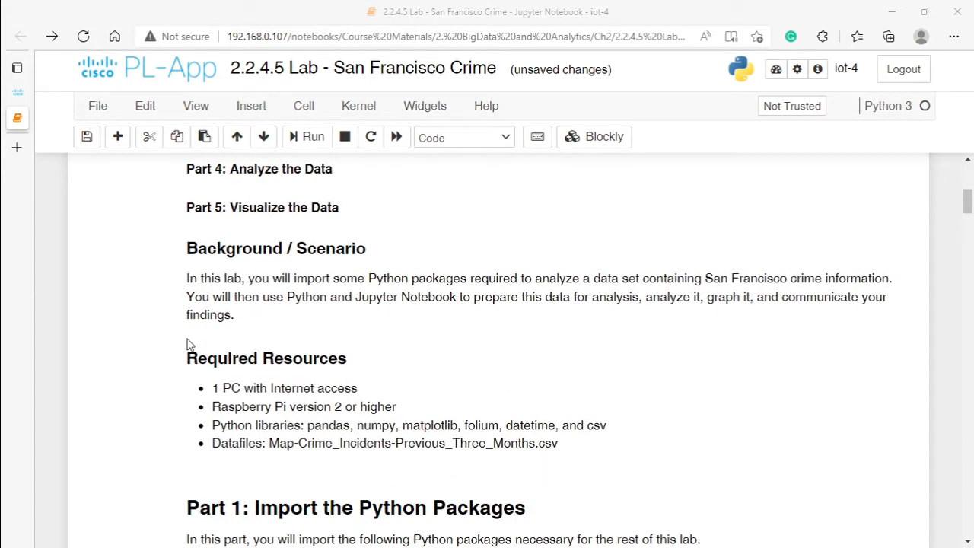
{"action": "scroll", "coordinate": [189, 343], "scroll_direction": "down", "scroll_amount": 5}
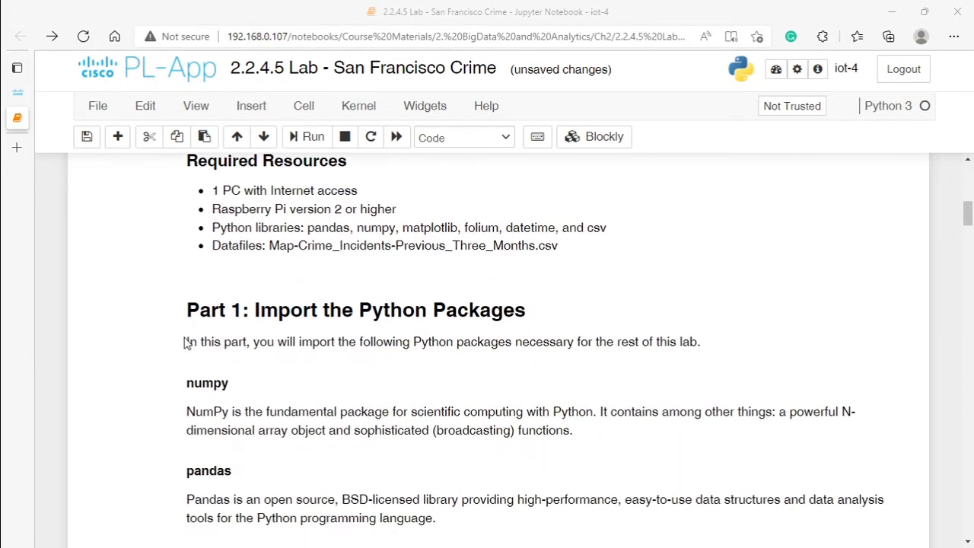
{"action": "scroll", "coordinate": [185, 343], "scroll_direction": "down", "scroll_amount": 1}
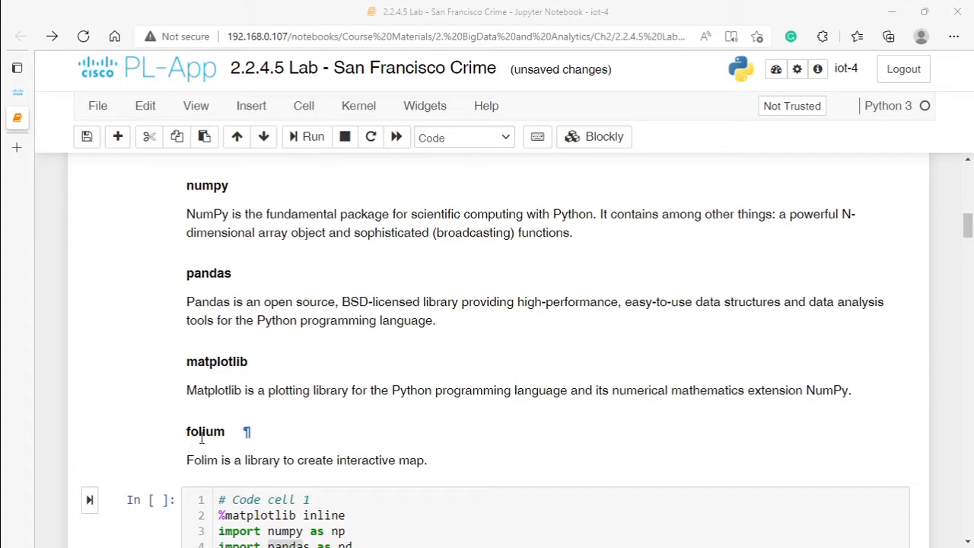
{"action": "scroll", "coordinate": [197, 440], "scroll_direction": "down", "scroll_amount": 3}
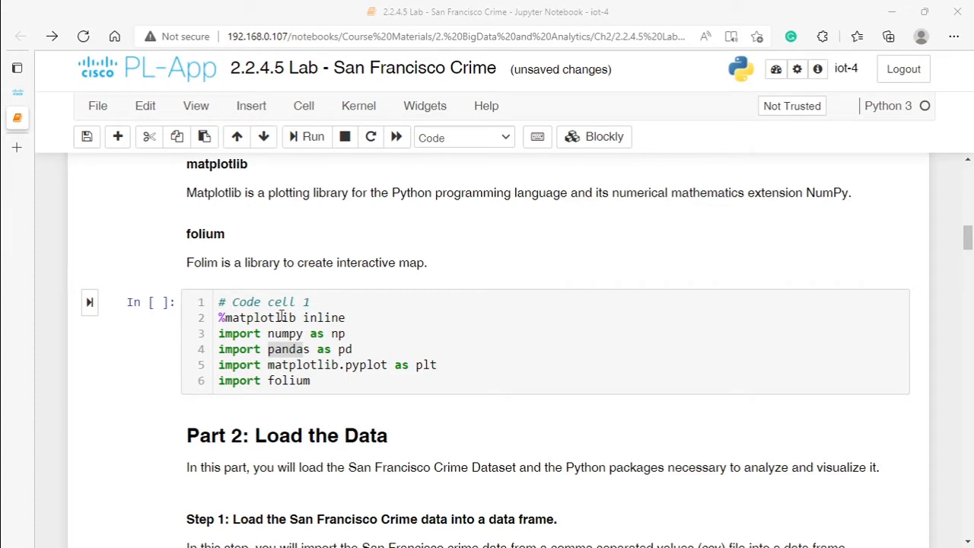
{"action": "left_click", "coordinate": [222, 320]}
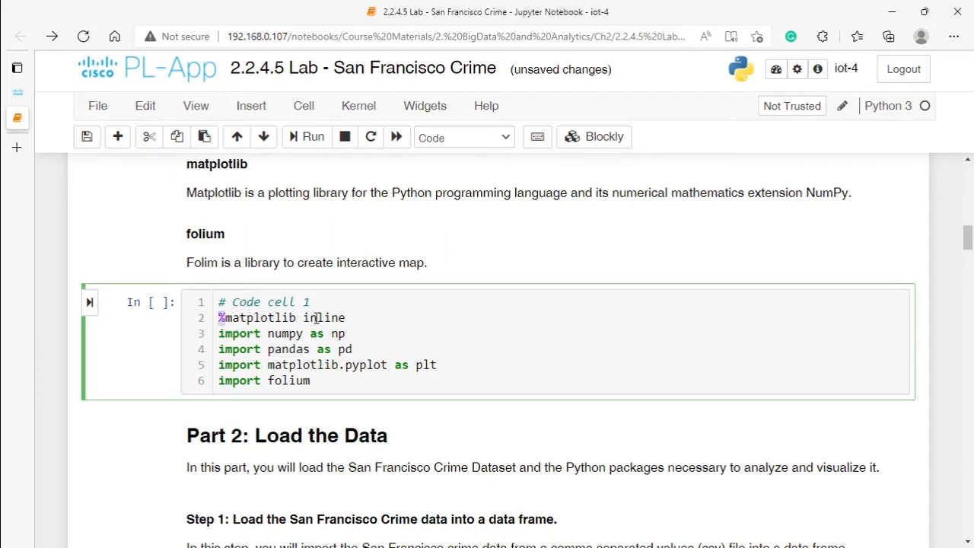
{"action": "scroll", "coordinate": [312, 312], "scroll_direction": "down", "scroll_amount": 3}
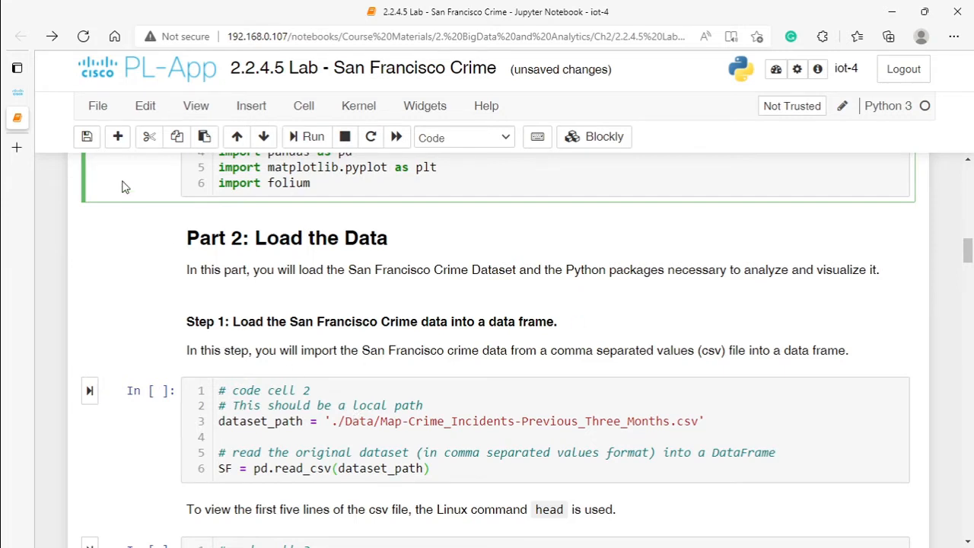
Step: Open the notebook's folder in the file browser, look at the files in its Data folder, and return to the lab notebook
{"action": "left_click", "coordinate": [98, 107]}
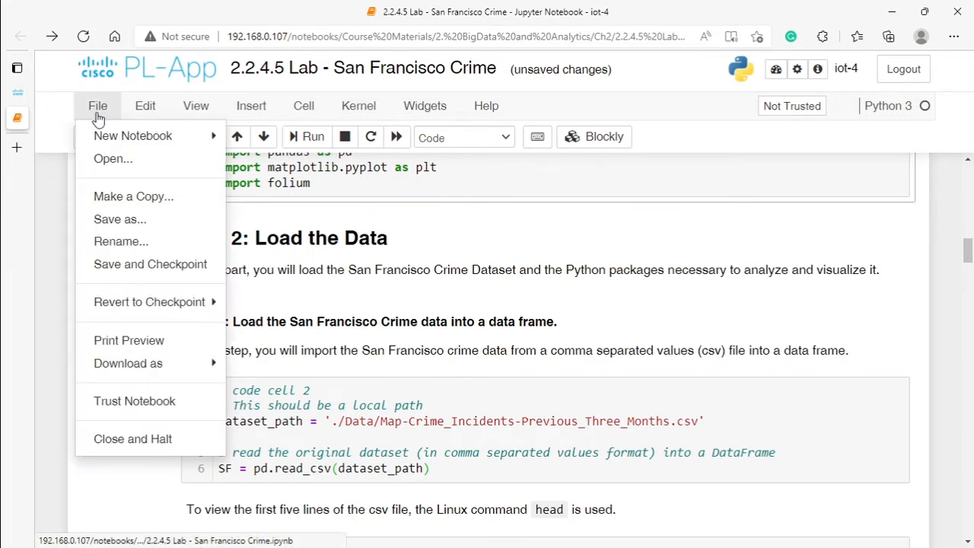
{"action": "left_click", "coordinate": [113, 158]}
{"action": "left_click", "coordinate": [142, 245]}
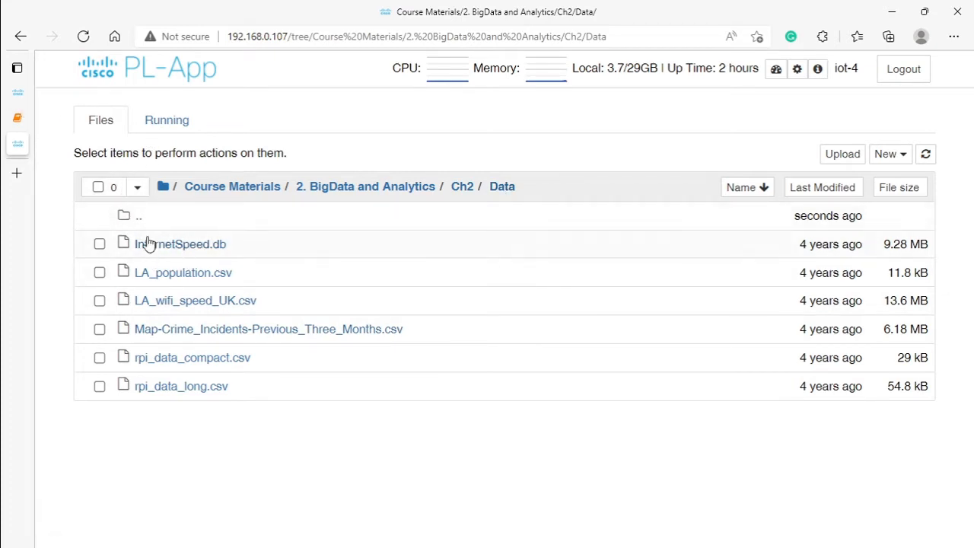
{"action": "left_click", "coordinate": [76, 117]}
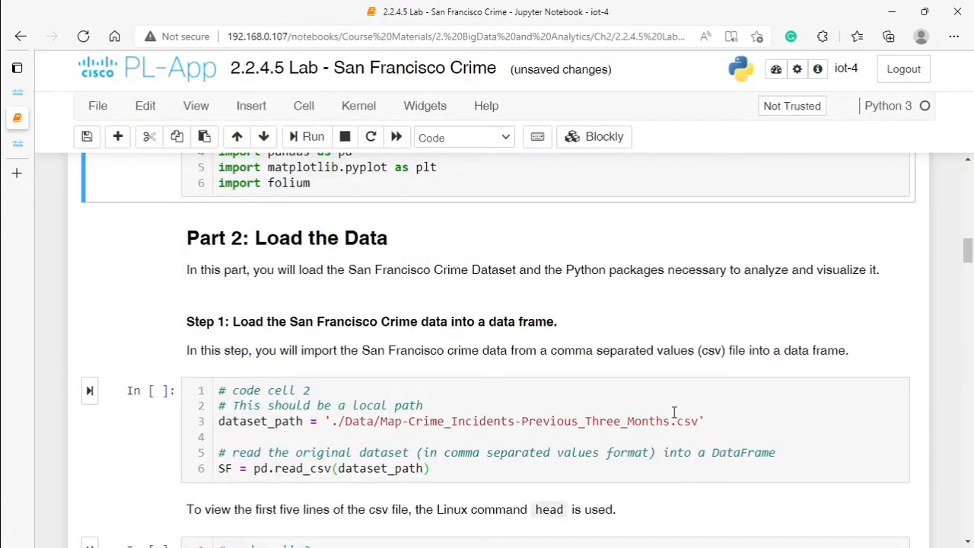
Step: Examine the dataset path, the pd.read_csv call and the DataFrame comment in code cell 2
{"action": "left_click_drag", "start_coordinate": [332, 422], "coordinate": [667, 432]}
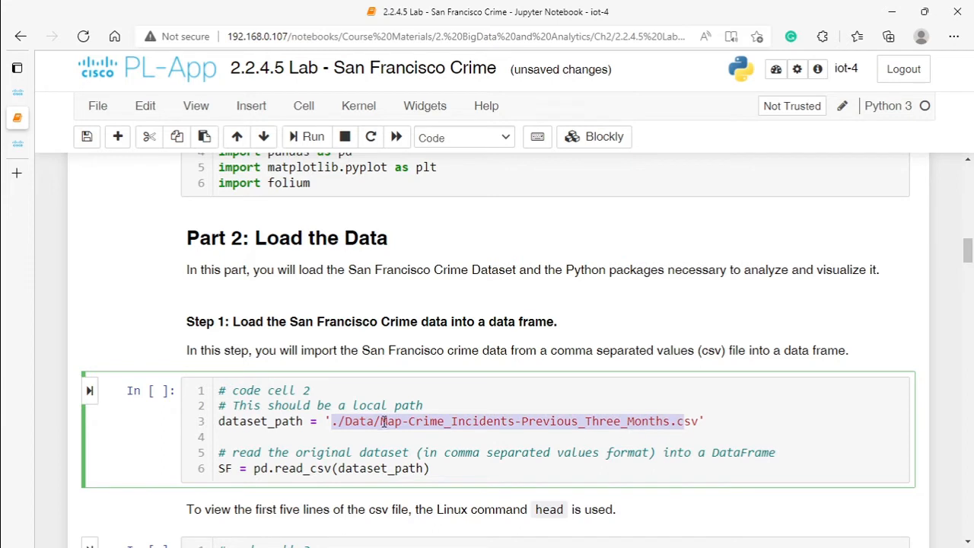
{"action": "double_click", "coordinate": [259, 469]}
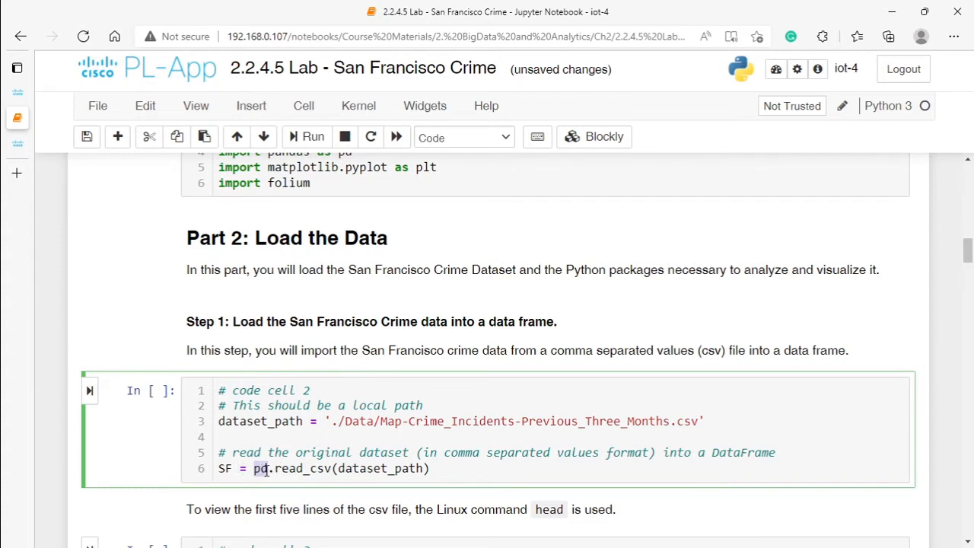
{"action": "double_click", "coordinate": [770, 453]}
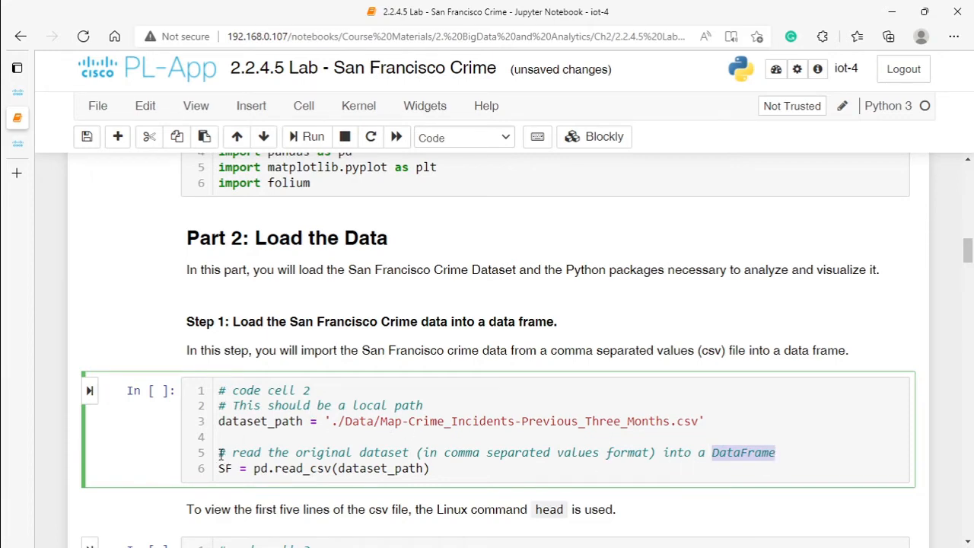
Step: Try to run code cell 2 to read the crime incidents CSV file into the SF data frame
{"action": "scroll", "coordinate": [196, 335], "scroll_direction": "up", "scroll_amount": 2}
{"action": "scroll", "coordinate": [167, 327], "scroll_direction": "up", "scroll_amount": 1}
{"action": "scroll", "coordinate": [137, 365], "scroll_direction": "down", "scroll_amount": 3}
{"action": "left_click", "coordinate": [90, 390]}
{"action": "scroll", "coordinate": [197, 487], "scroll_direction": "down", "scroll_amount": 3}
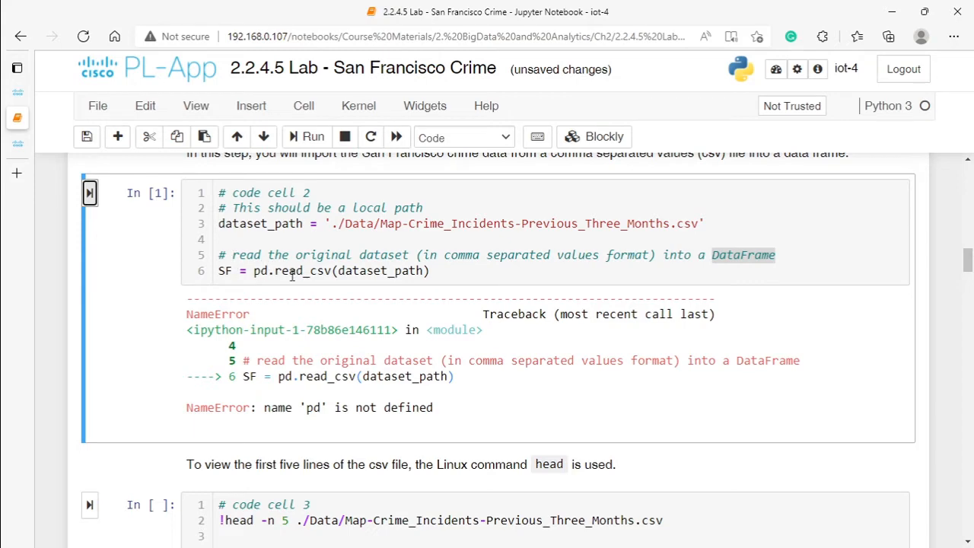
Step: Run code cell 1 to import numpy, pandas, matplotlib and folium, and rerun code cell 2 to load the crime CSV into SF
{"action": "scroll", "coordinate": [296, 328], "scroll_direction": "up", "scroll_amount": 2}
{"action": "scroll", "coordinate": [297, 339], "scroll_direction": "up", "scroll_amount": 5}
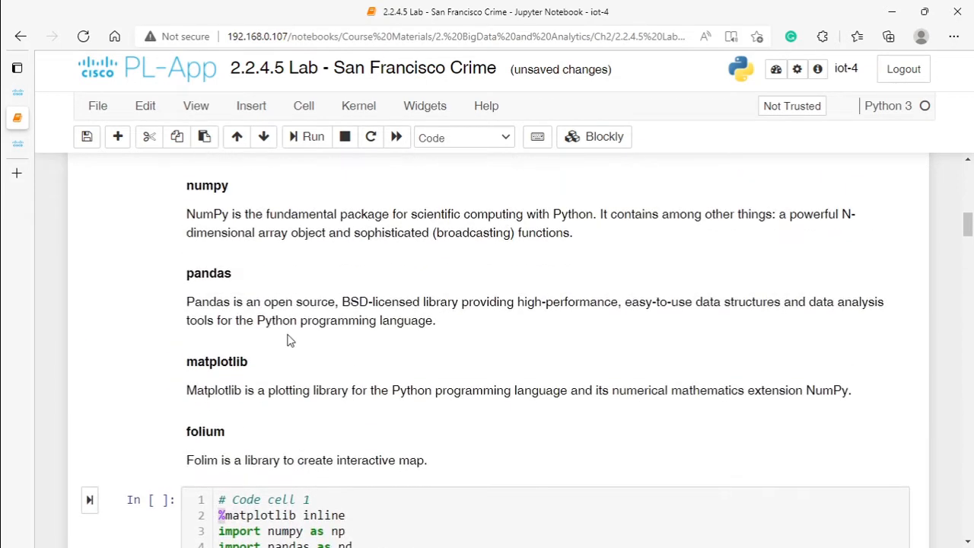
{"action": "scroll", "coordinate": [215, 373], "scroll_direction": "down", "scroll_amount": 3}
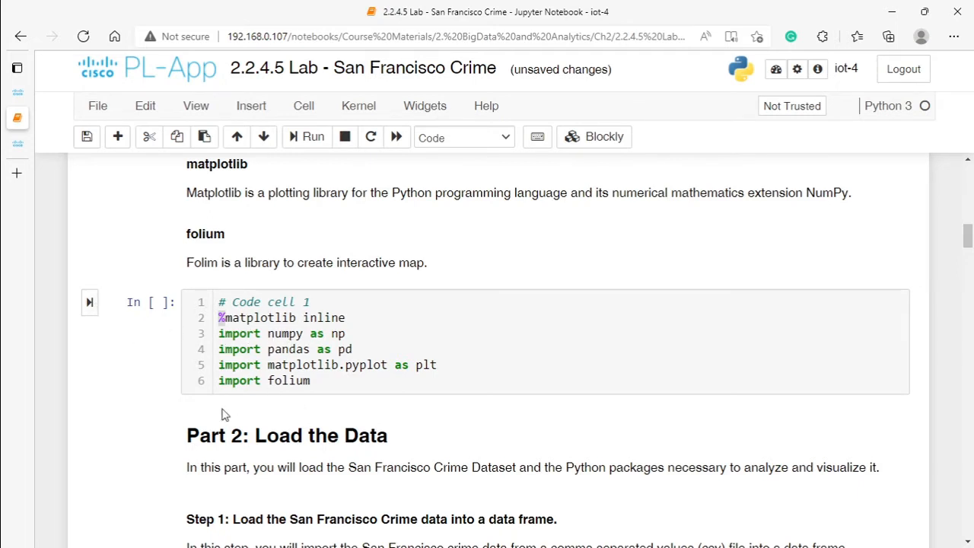
{"action": "left_click", "coordinate": [90, 302]}
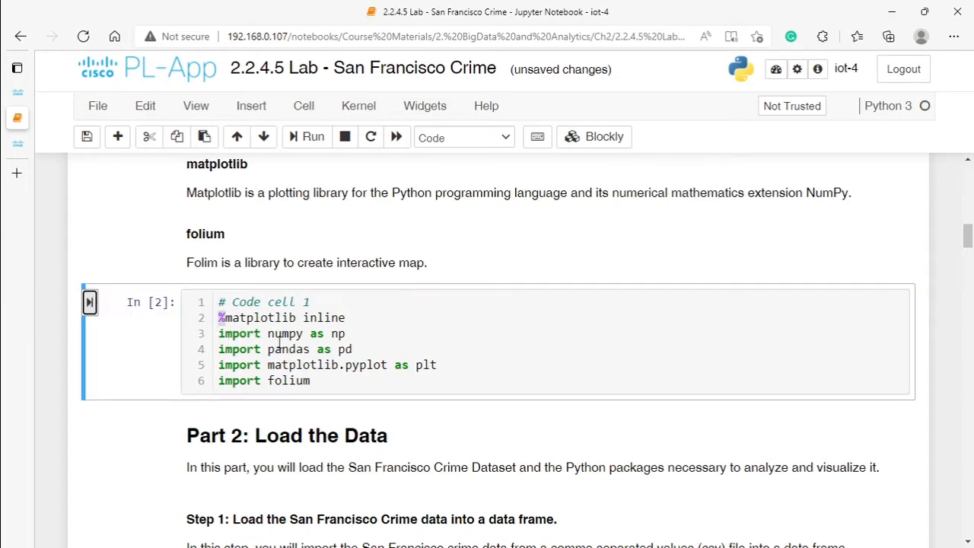
{"action": "scroll", "coordinate": [218, 425], "scroll_direction": "down", "scroll_amount": 3}
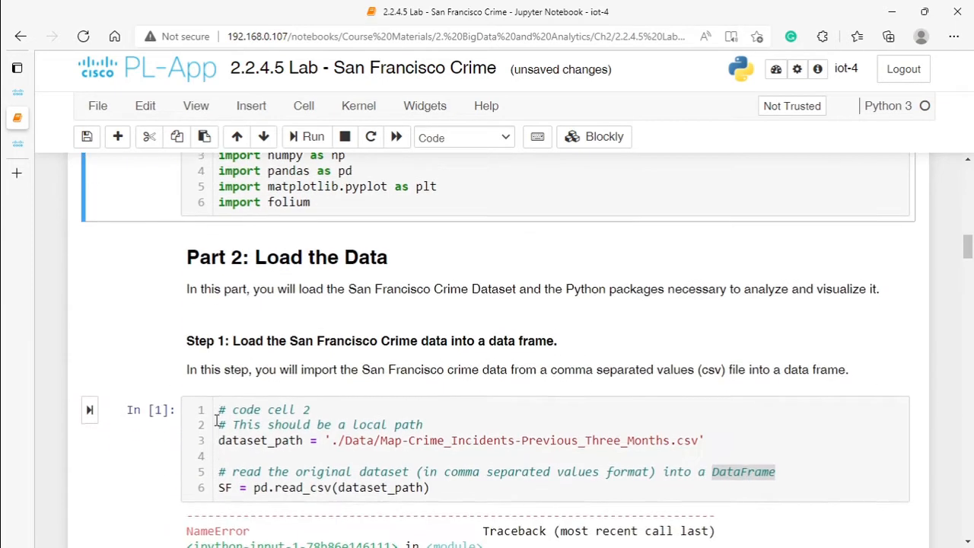
{"action": "left_click", "coordinate": [90, 392]}
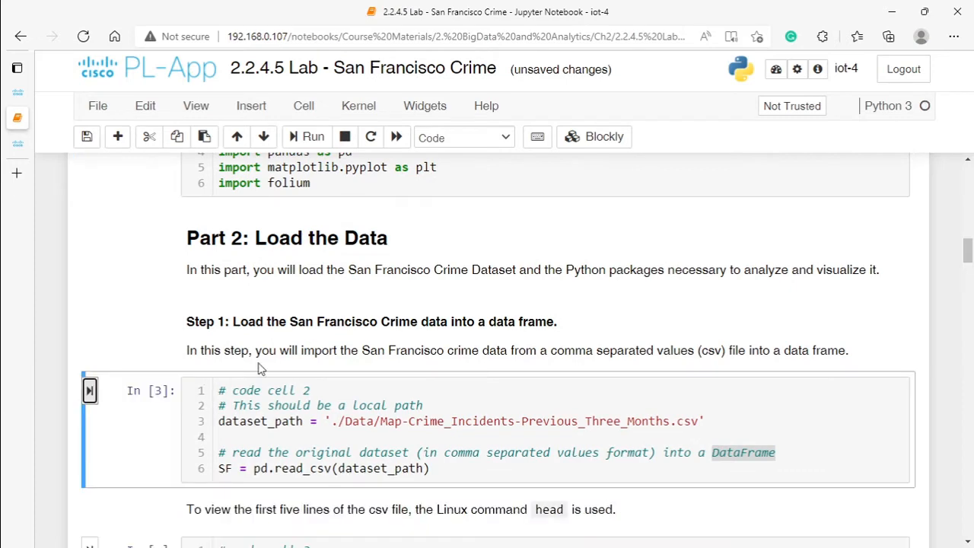
Step: Examine the head command in code cell 3, including its ! prefix, the line count of 5 and the CSV file path
{"action": "scroll", "coordinate": [261, 411], "scroll_direction": "down", "scroll_amount": 3}
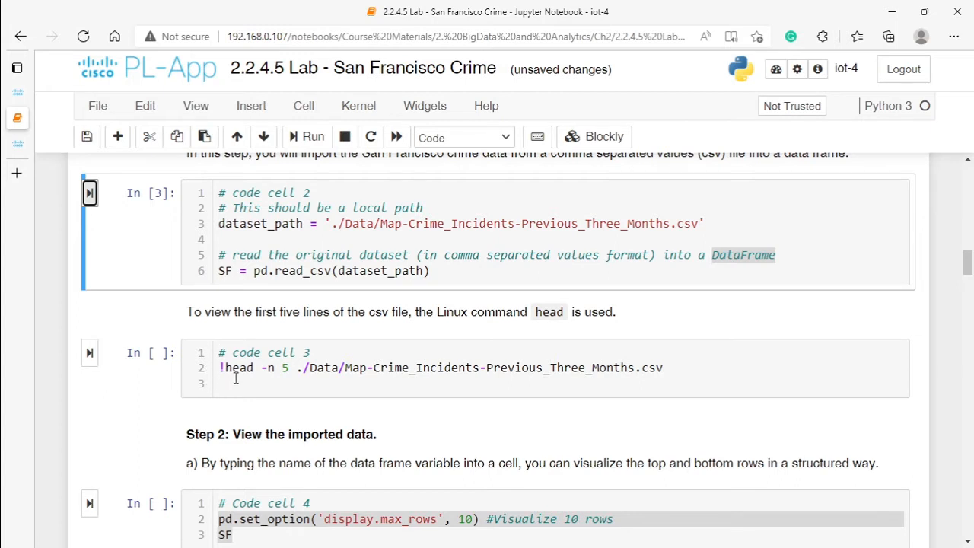
{"action": "left_click_drag", "start_coordinate": [227, 369], "coordinate": [290, 368]}
{"action": "left_click", "coordinate": [271, 371]}
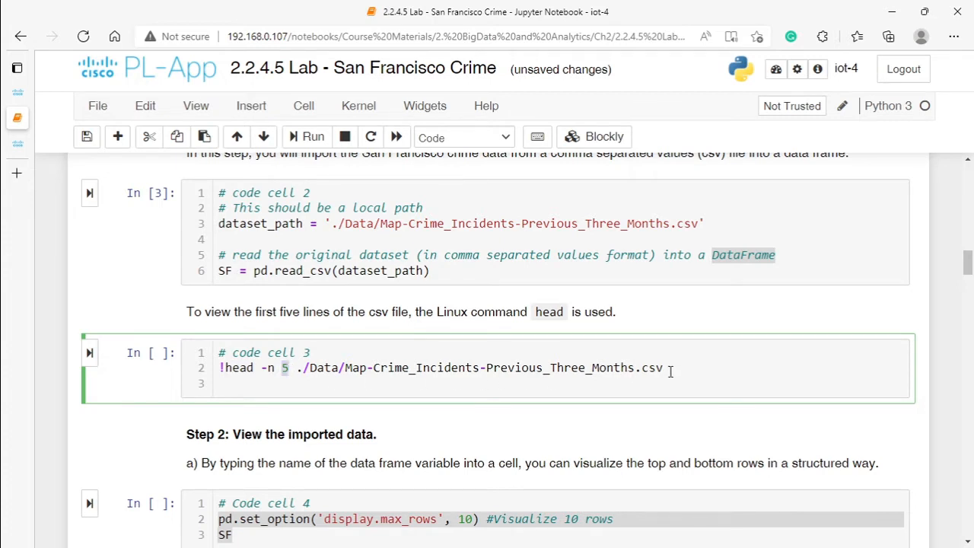
{"action": "left_click_drag", "start_coordinate": [670, 370], "coordinate": [303, 369]}
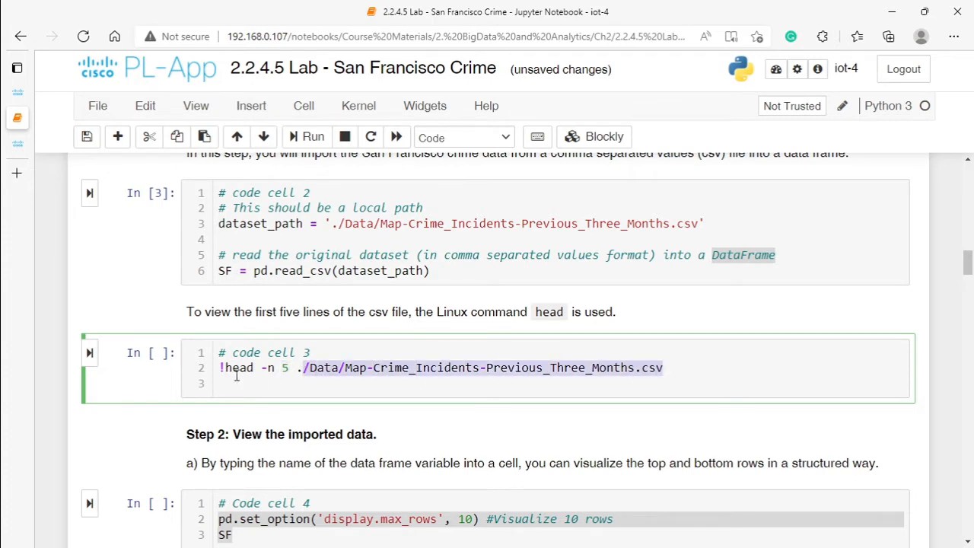
{"action": "left_click_drag", "start_coordinate": [219, 369], "coordinate": [225, 369]}
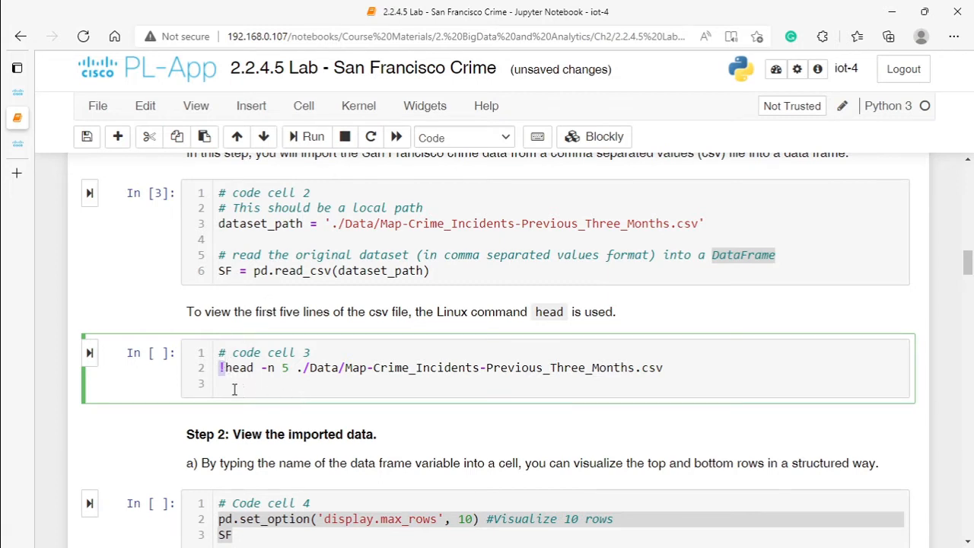
{"action": "mouse_move", "coordinate": [257, 370]}
{"action": "left_mouse_down"}
{"action": "mouse_move", "coordinate": [294, 371]}
{"action": "mouse_move", "coordinate": [264, 369]}
{"action": "left_mouse_up"}
{"action": "key", "text": "ctrl+z"}
Step: Add an !ls line above the head command in code cell 3 and comment out the head line with #
{"action": "left_click", "coordinate": [271, 384]}
{"action": "left_click", "coordinate": [332, 348]}
{"action": "key", "text": "Return"}
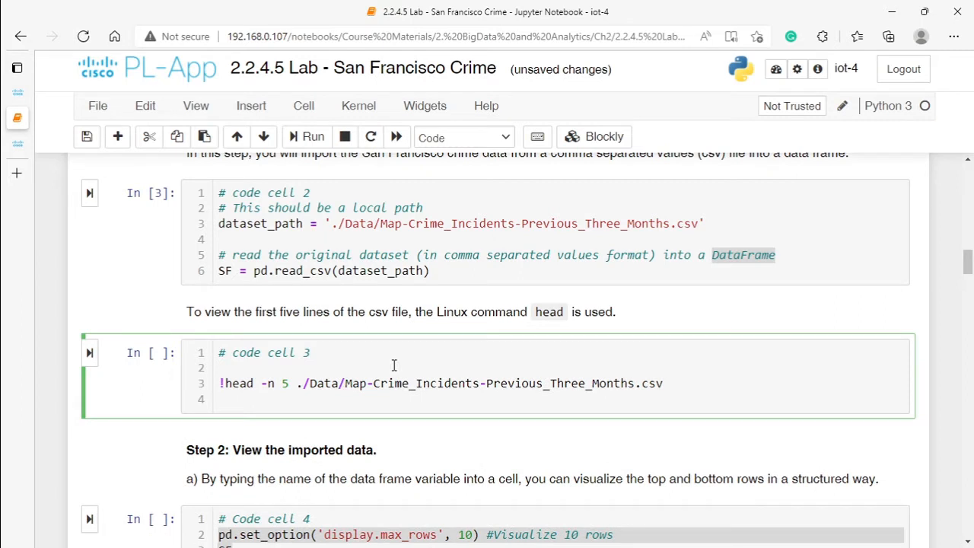
{"action": "type", "text": "!ls "}
{"action": "type", "text": "@"}
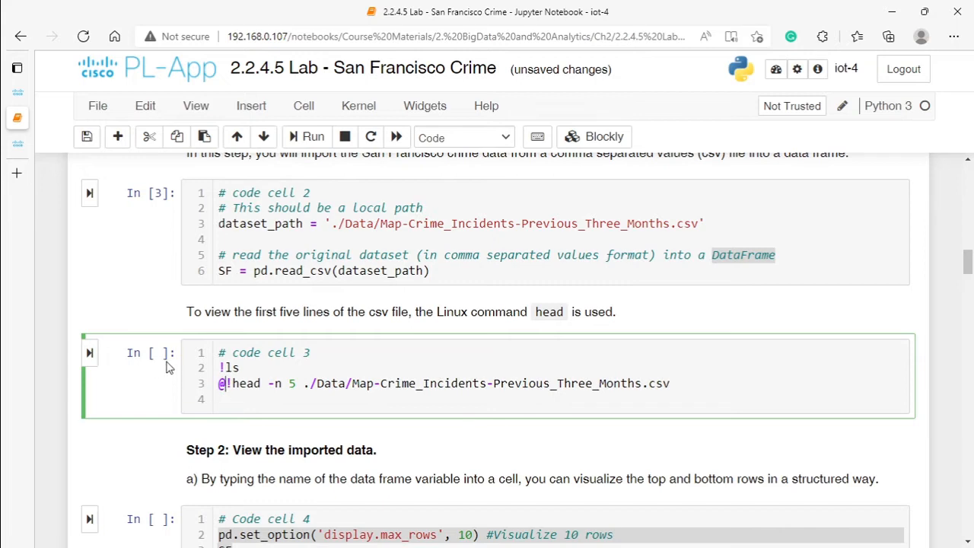
{"action": "key", "text": "BackSpace"}
{"action": "type", "text": "#"}
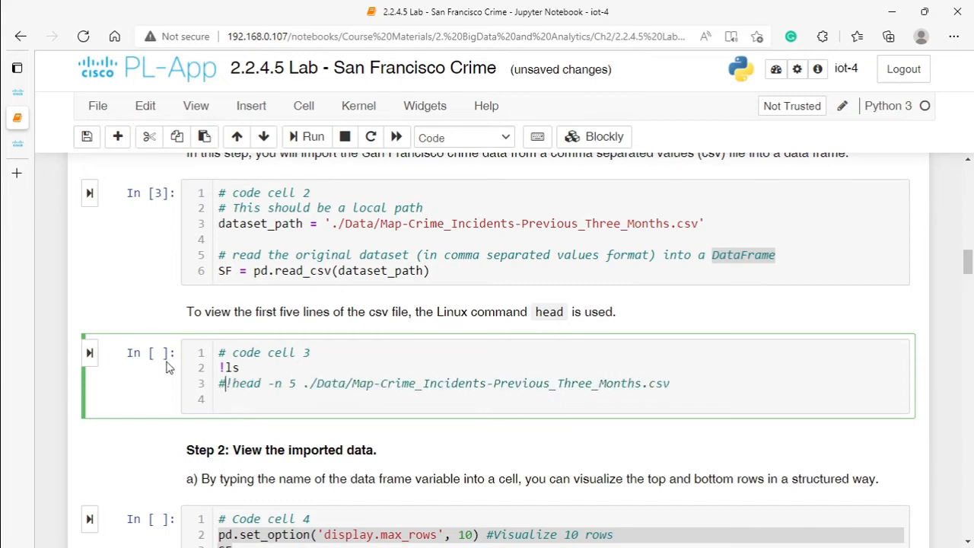
Step: Run code cell 3 to list the files in the lab folder and look over the listing
{"action": "left_click", "coordinate": [91, 351]}
{"action": "scroll", "coordinate": [384, 428], "scroll_direction": "down", "scroll_amount": 1}
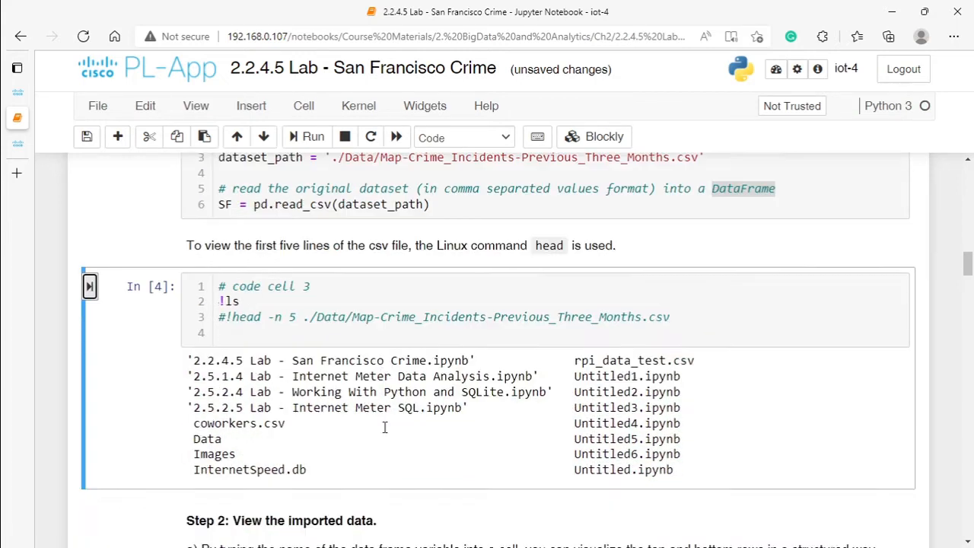
{"action": "scroll", "coordinate": [384, 427], "scroll_direction": "down", "scroll_amount": 2}
{"action": "scroll", "coordinate": [385, 321], "scroll_direction": "up", "scroll_amount": 3}
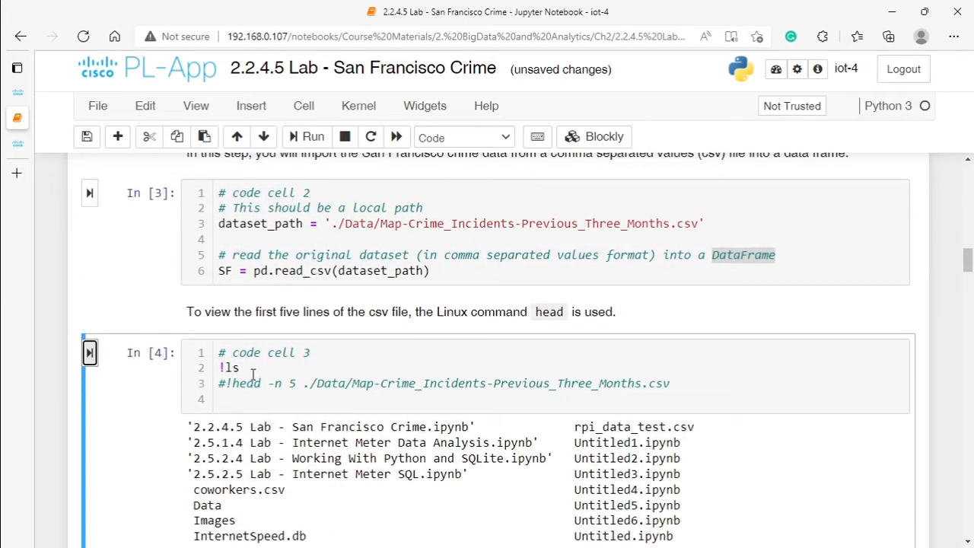
Step: Uncomment the head command in code cell 3 and remove the !ls line above it
{"action": "left_click", "coordinate": [227, 383]}
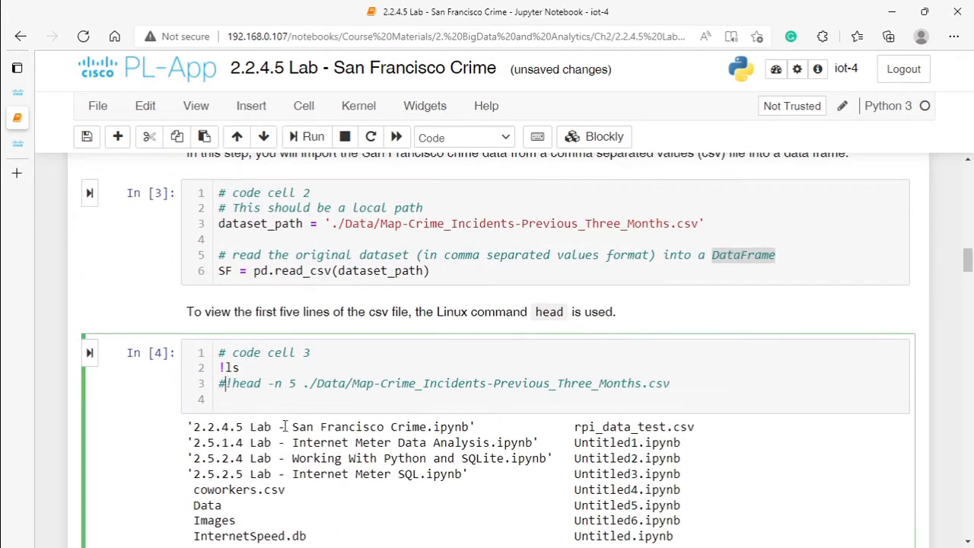
{"action": "key", "text": "BackSpace"}
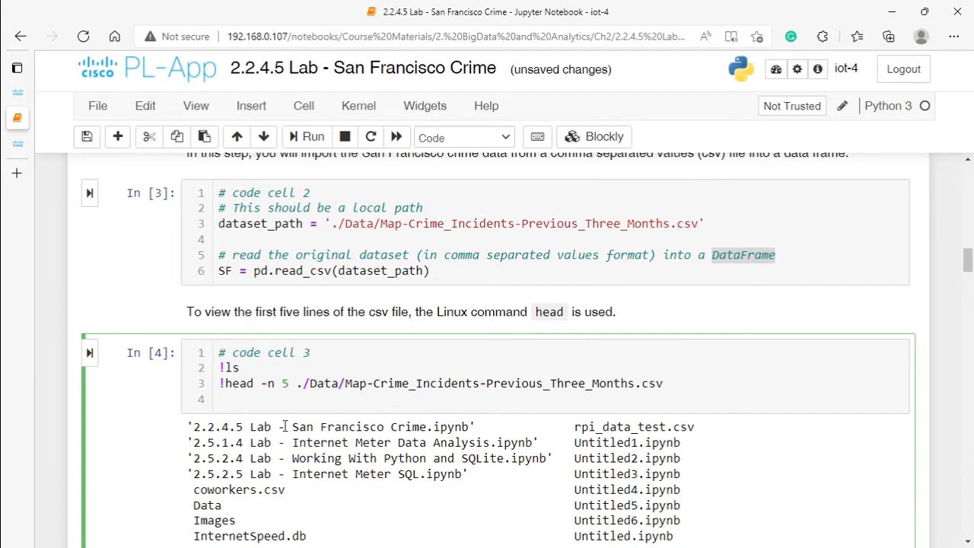
{"action": "key", "text": "Up"}
{"action": "key", "text": "Delete"}
{"action": "key", "text": "Delete"}
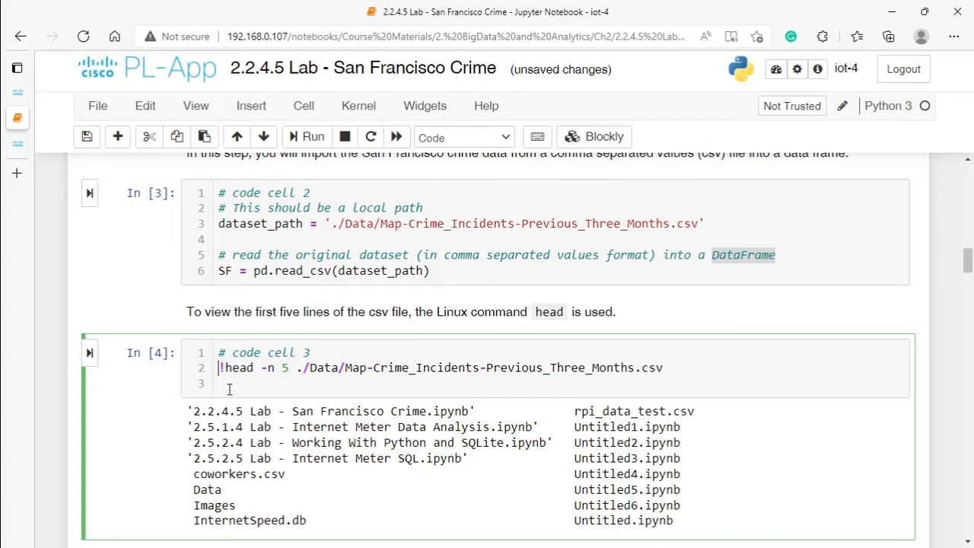
Step: Run code cell 3 to print the first five lines of the crime CSV file and examine the output
{"action": "left_click", "coordinate": [90, 352]}
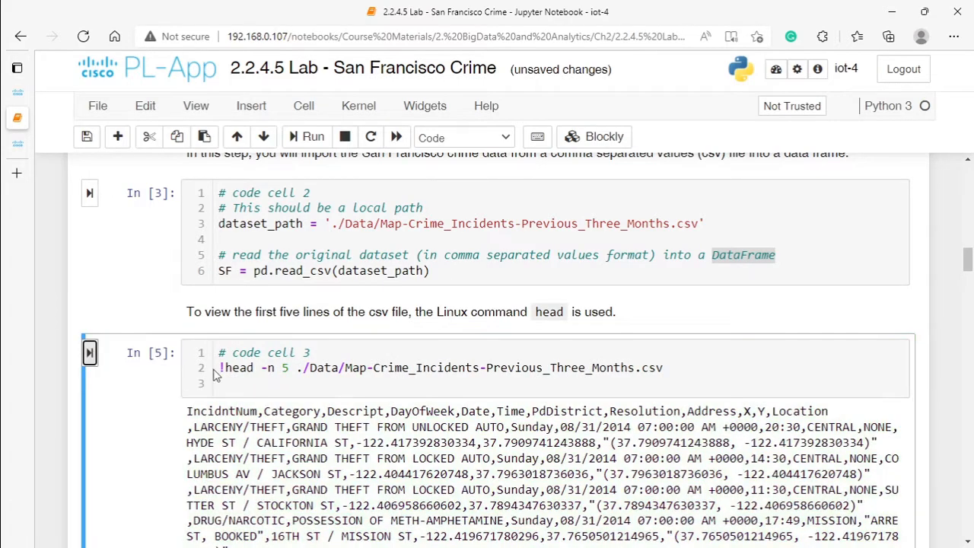
{"action": "scroll", "coordinate": [270, 395], "scroll_direction": "down", "scroll_amount": 3}
{"action": "left_click_drag", "start_coordinate": [270, 215], "coordinate": [883, 355]}
{"action": "left_click", "coordinate": [563, 343]}
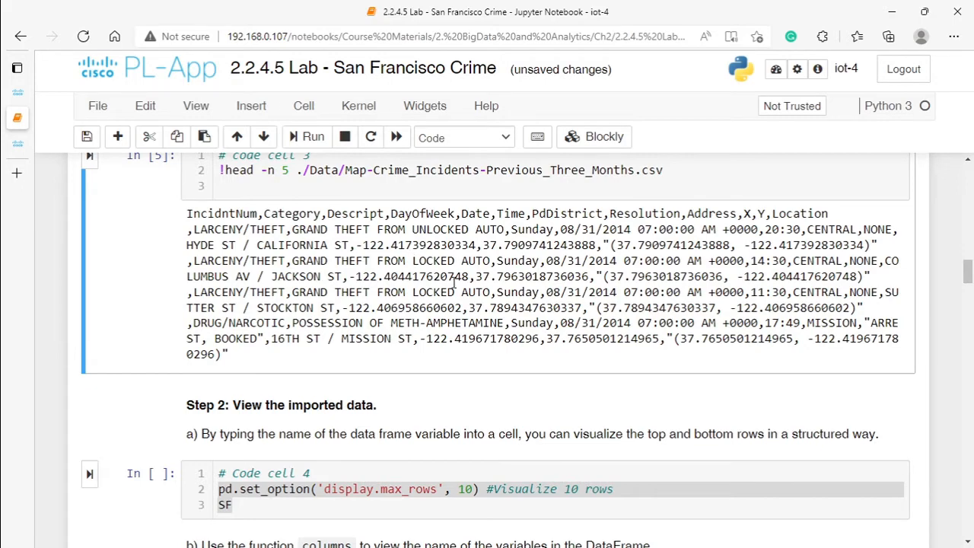
{"action": "scroll", "coordinate": [338, 289], "scroll_direction": "up", "scroll_amount": 3}
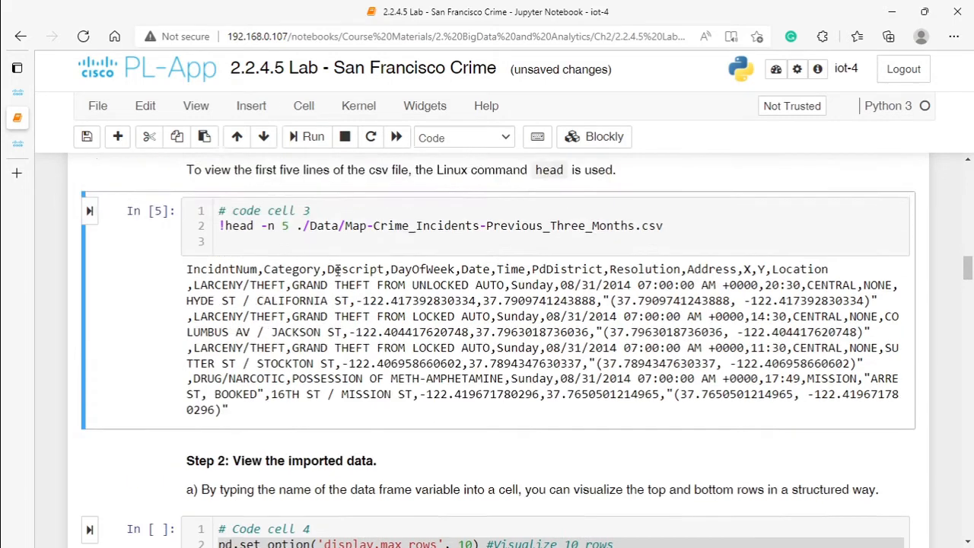
Step: Run code cell 4 to display the SF data frame with display.max_rows set to 10, and look through its rows
{"action": "scroll", "coordinate": [338, 290], "scroll_direction": "down", "scroll_amount": 6}
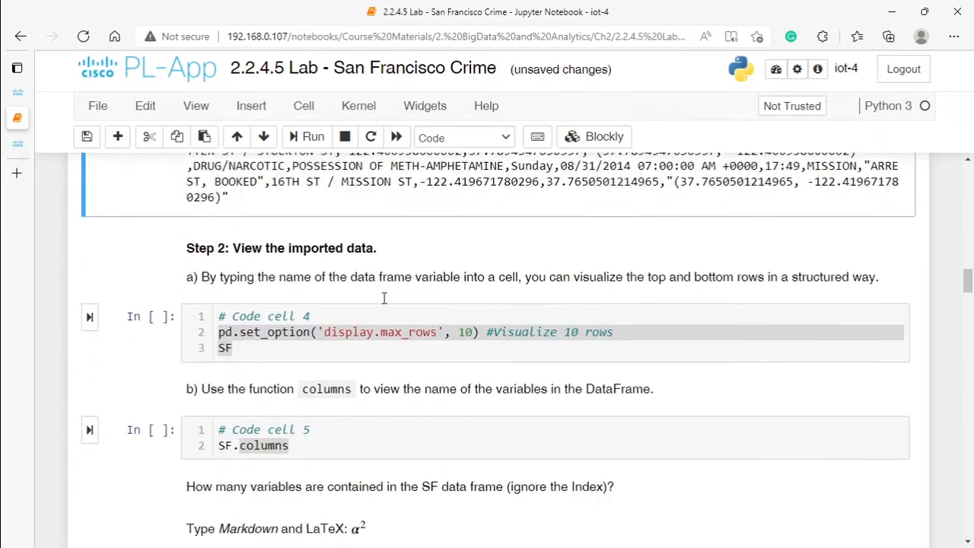
{"action": "left_click", "coordinate": [341, 301]}
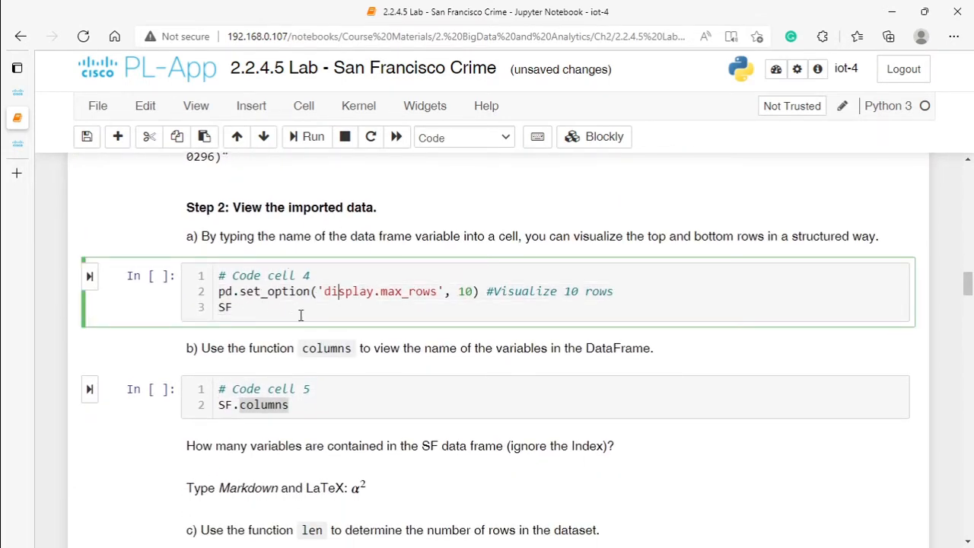
{"action": "left_click", "coordinate": [89, 276]}
{"action": "scroll", "coordinate": [358, 304], "scroll_direction": "down", "scroll_amount": 3}
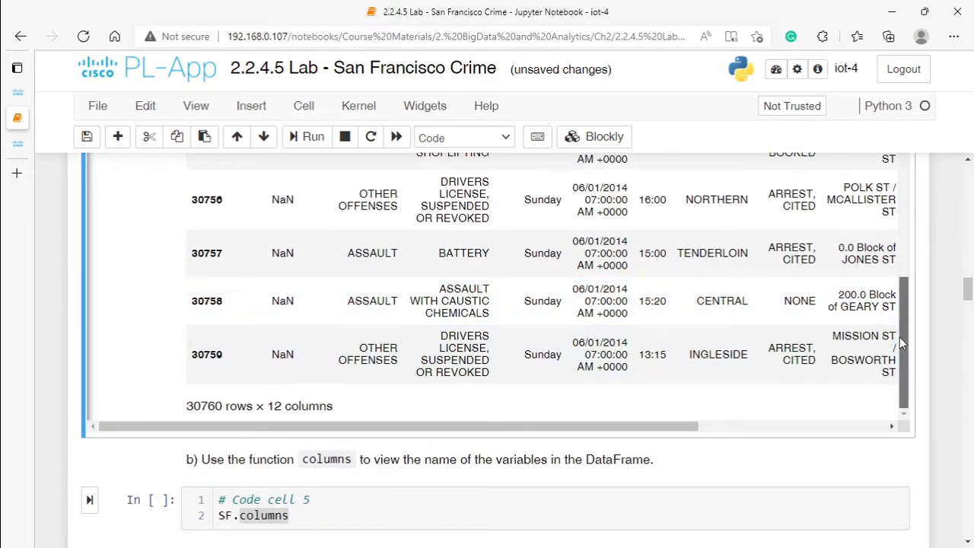
{"action": "left_click_drag", "start_coordinate": [899, 337], "coordinate": [880, 377]}
{"action": "scroll", "coordinate": [492, 268], "scroll_direction": "up", "scroll_amount": 6}
{"action": "scroll", "coordinate": [501, 254], "scroll_direction": "down", "scroll_amount": 3}
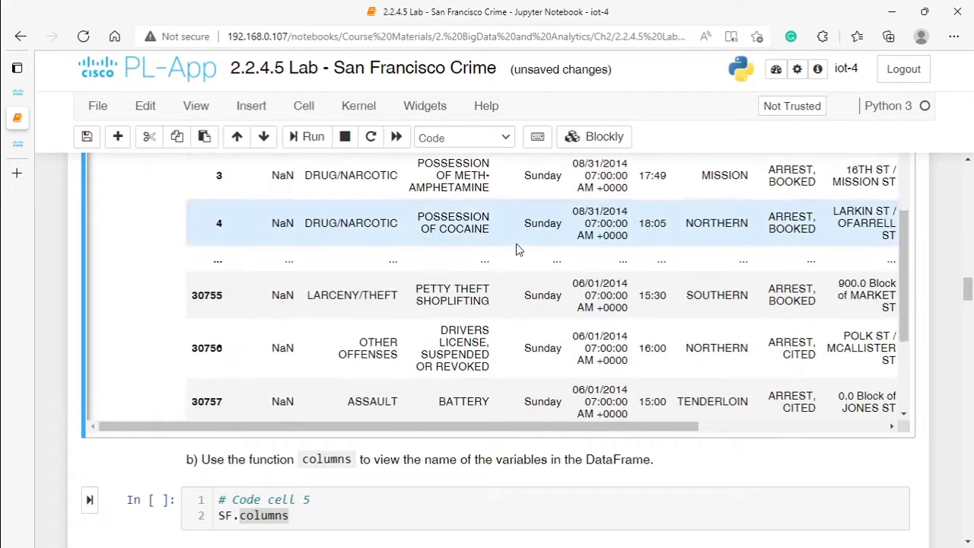
{"action": "scroll", "coordinate": [457, 246], "scroll_direction": "up", "scroll_amount": 3}
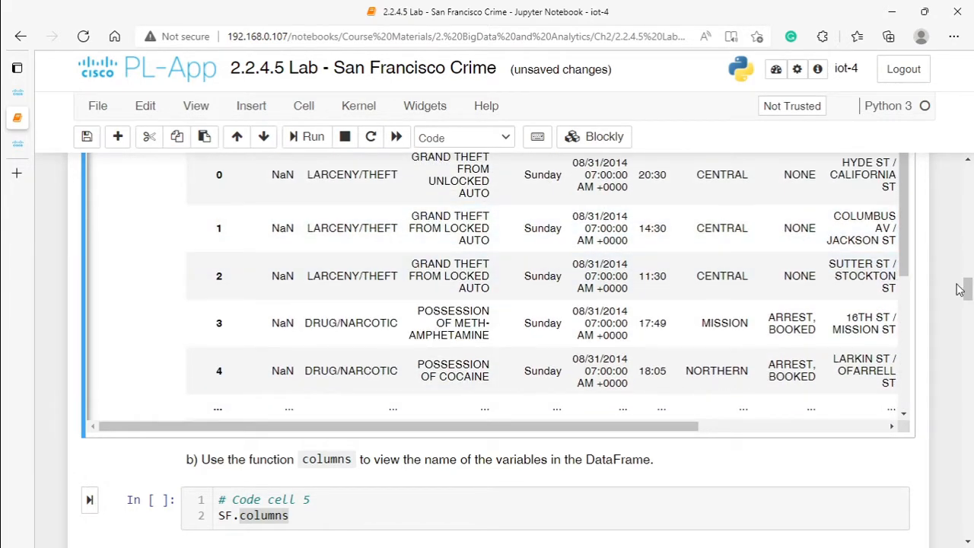
Step: Examine the row limit comment and the SF variable in code cell 4, and trace SF back to its read_csv assignment in code cell 2
{"action": "mouse_move", "coordinate": [965, 292]}
{"action": "left_mouse_down"}
{"action": "mouse_move", "coordinate": [966, 251]}
{"action": "mouse_move", "coordinate": [967, 282]}
{"action": "left_mouse_up"}
{"action": "left_click_drag", "start_coordinate": [490, 231], "coordinate": [625, 233]}
{"action": "left_click", "coordinate": [233, 246]}
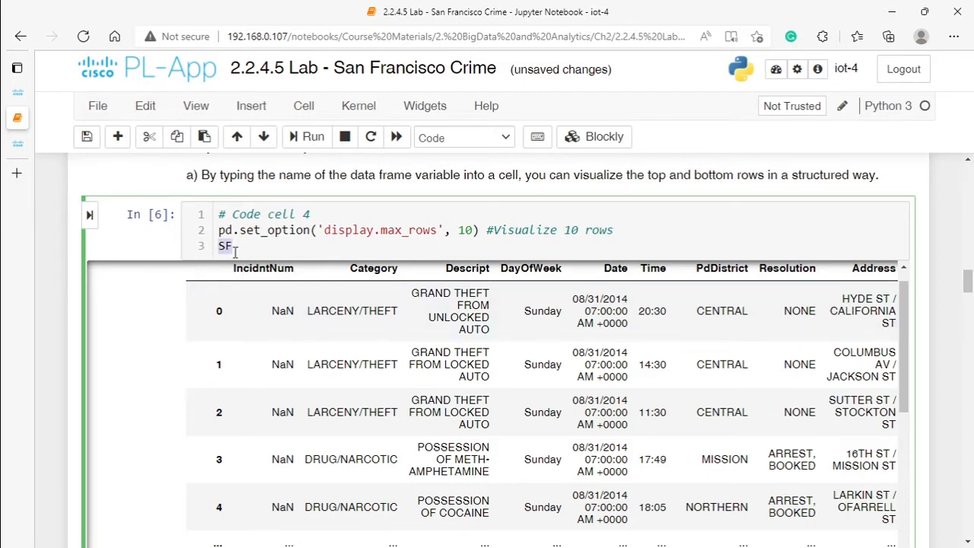
{"action": "scroll", "coordinate": [236, 251], "scroll_direction": "up", "scroll_amount": 5}
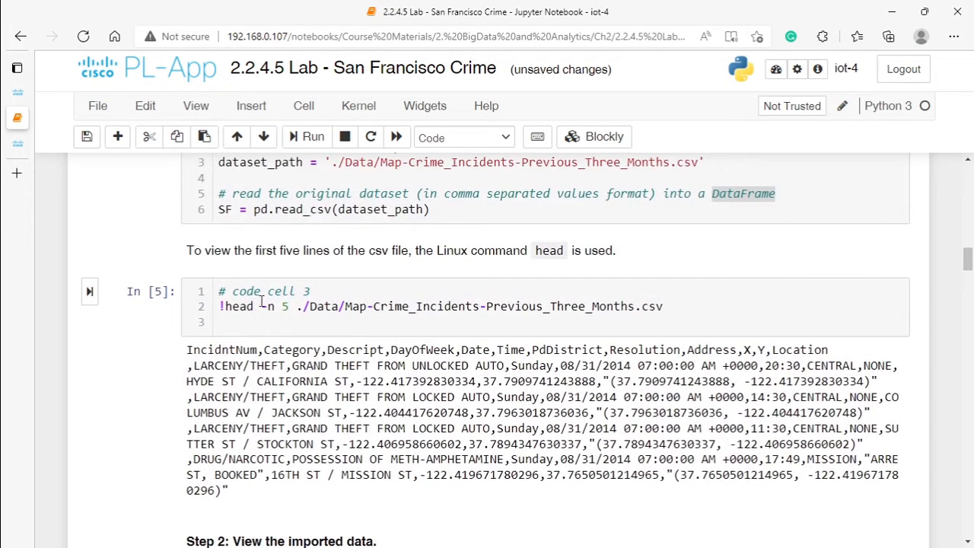
{"action": "left_click", "coordinate": [217, 208]}
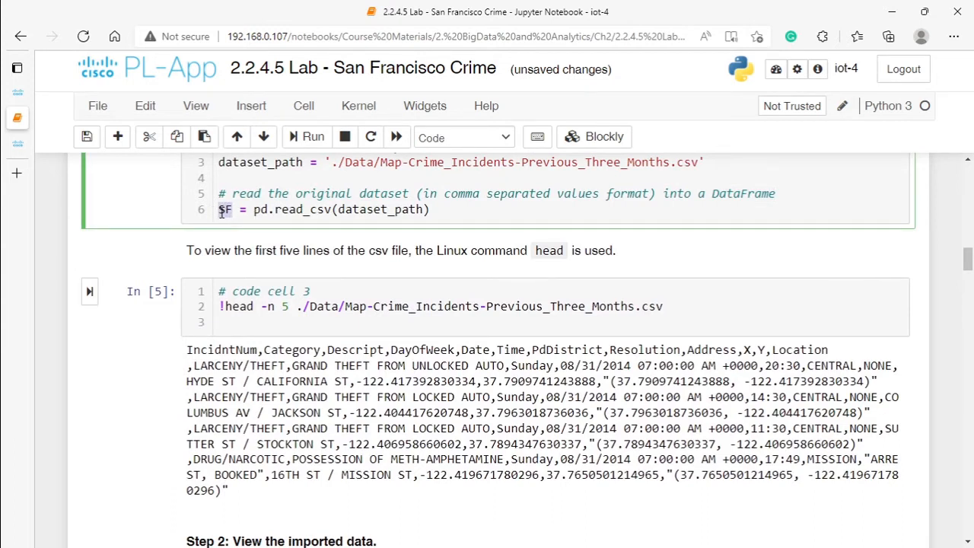
{"action": "scroll", "coordinate": [364, 303], "scroll_direction": "down", "scroll_amount": 5}
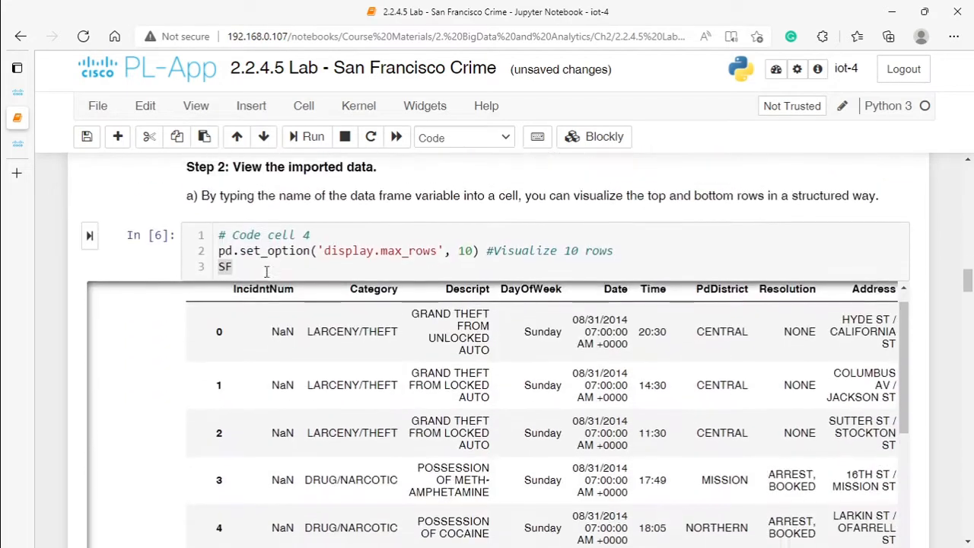
Step: Examine the row and column totals below the SF table and its remaining columns through X, Y and Location
{"action": "scroll", "coordinate": [259, 355], "scroll_direction": "down", "scroll_amount": 7}
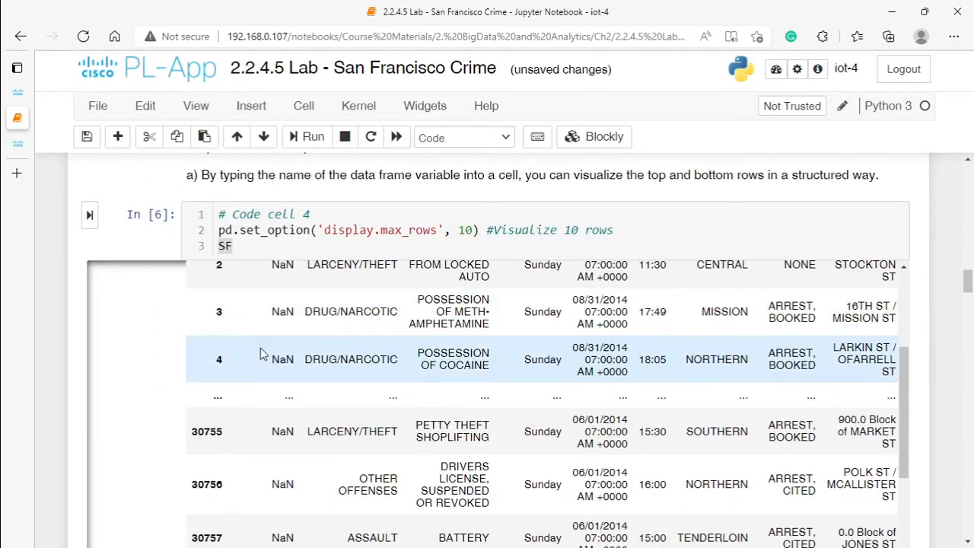
{"action": "scroll", "coordinate": [188, 357], "scroll_direction": "down", "scroll_amount": 3}
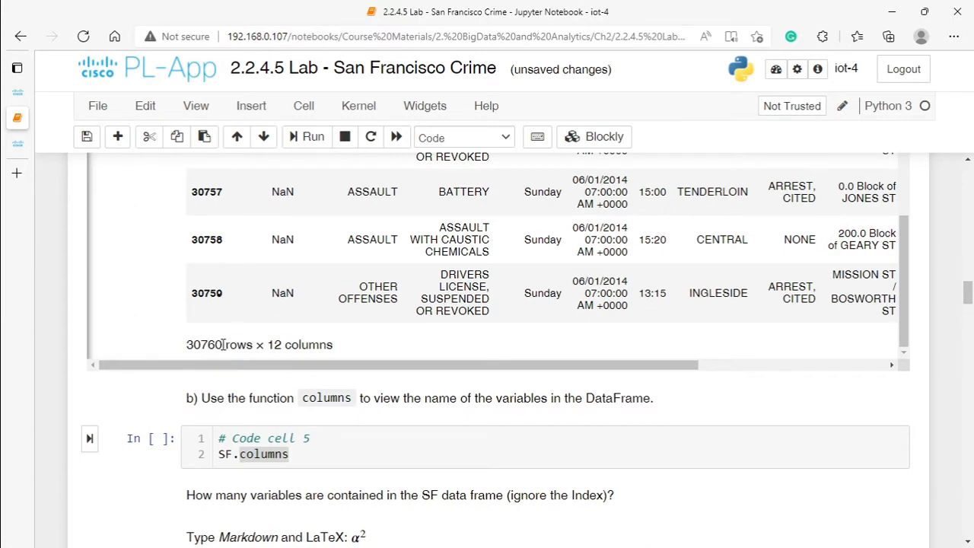
{"action": "left_click_drag", "start_coordinate": [222, 344], "coordinate": [188, 354]}
{"action": "left_click_drag", "start_coordinate": [268, 346], "coordinate": [520, 352]}
{"action": "scroll", "coordinate": [463, 272], "scroll_direction": "up", "scroll_amount": 4}
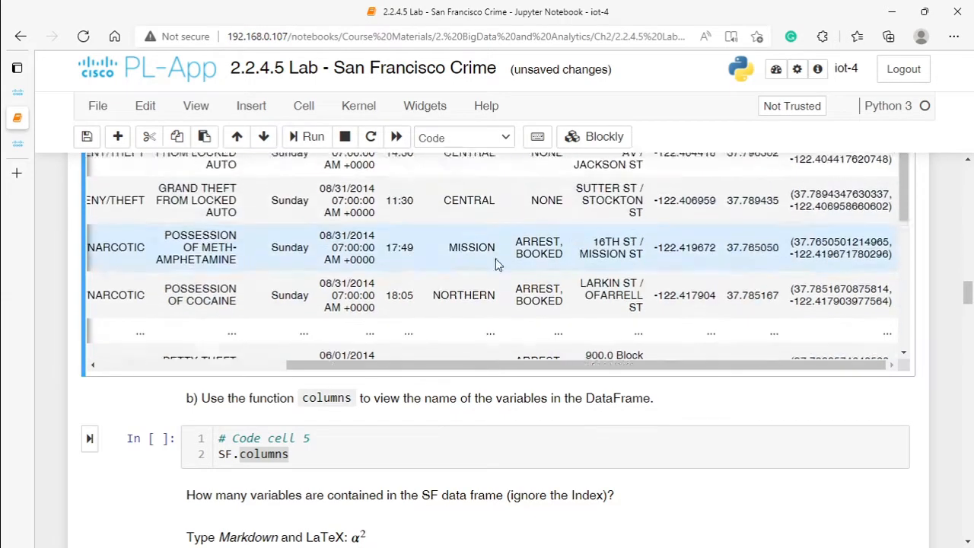
{"action": "left_click_drag", "start_coordinate": [969, 294], "coordinate": [970, 282]}
{"action": "scroll", "coordinate": [912, 320], "scroll_direction": "up", "scroll_amount": 1}
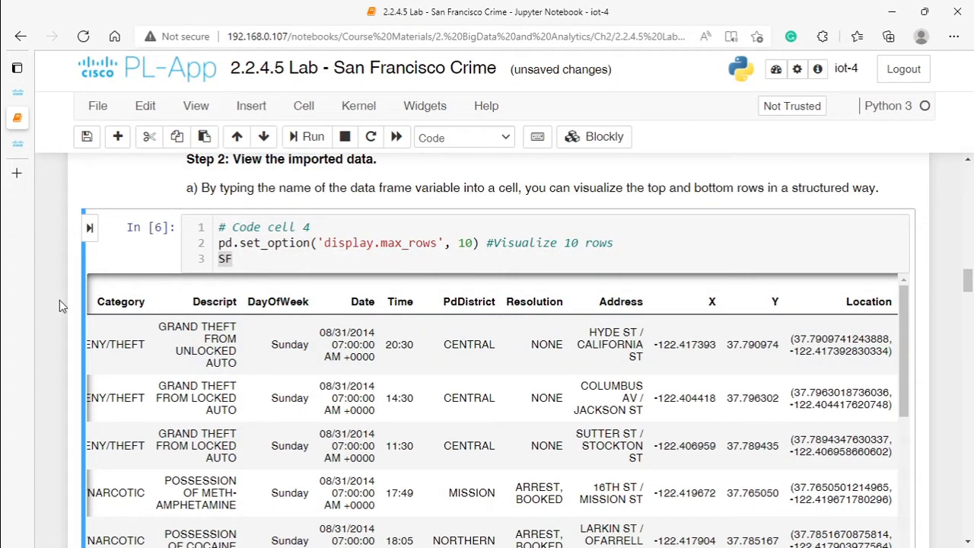
{"action": "scroll", "coordinate": [634, 321], "scroll_direction": "down", "scroll_amount": 2}
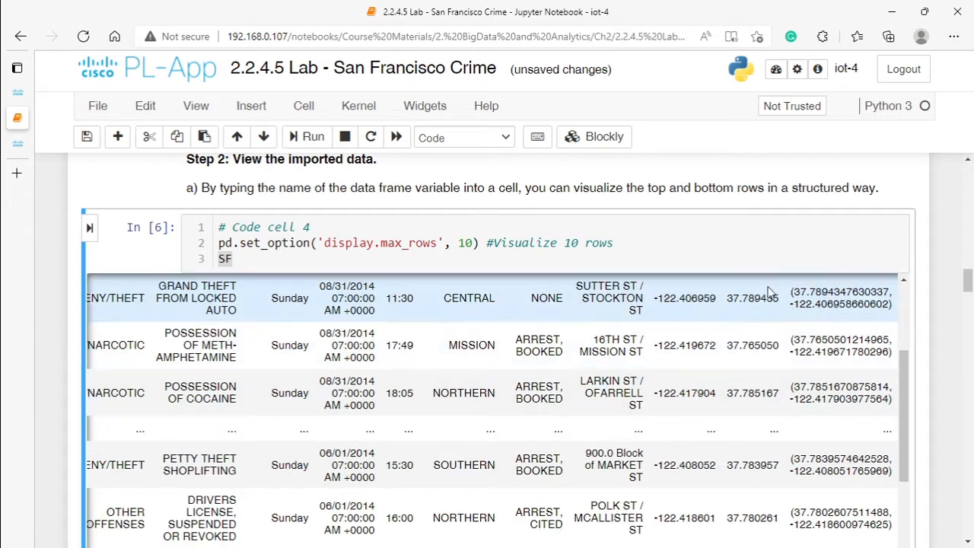
Step: Run code cell 5 to list the SF column names, and examine the names and the dtype in the output
{"action": "left_click_drag", "start_coordinate": [967, 280], "coordinate": [966, 290]}
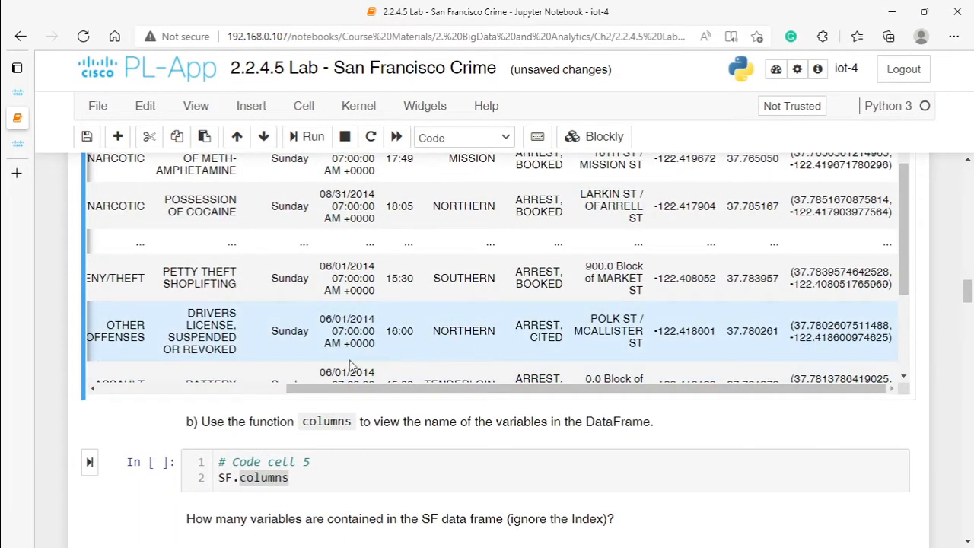
{"action": "left_click", "coordinate": [310, 476]}
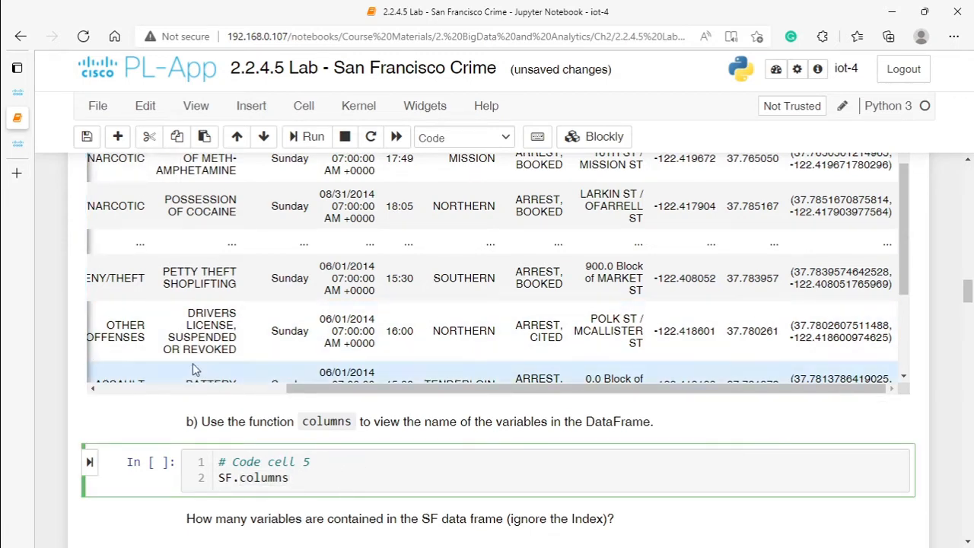
{"action": "left_click", "coordinate": [90, 462]}
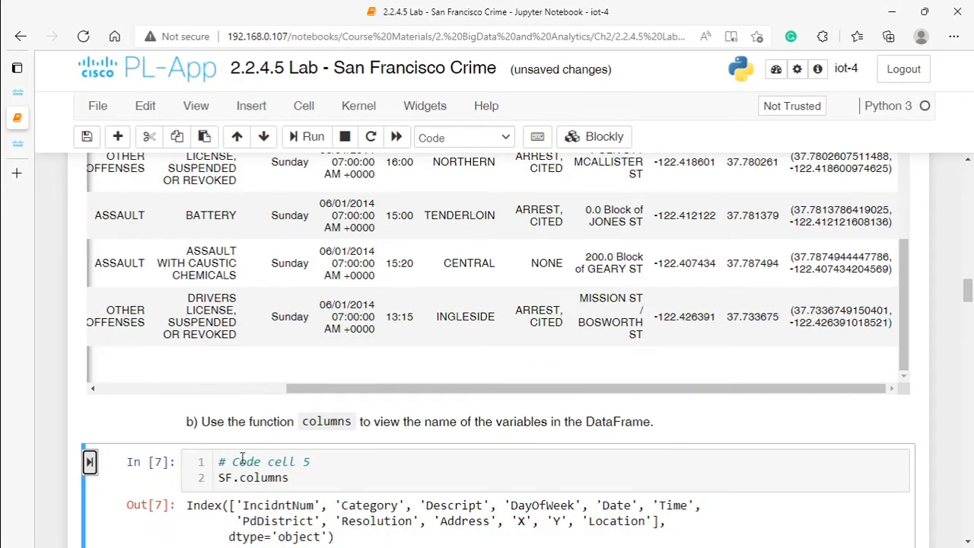
{"action": "scroll", "coordinate": [242, 457], "scroll_direction": "down", "scroll_amount": 3}
{"action": "left_click_drag", "start_coordinate": [244, 305], "coordinate": [319, 307]}
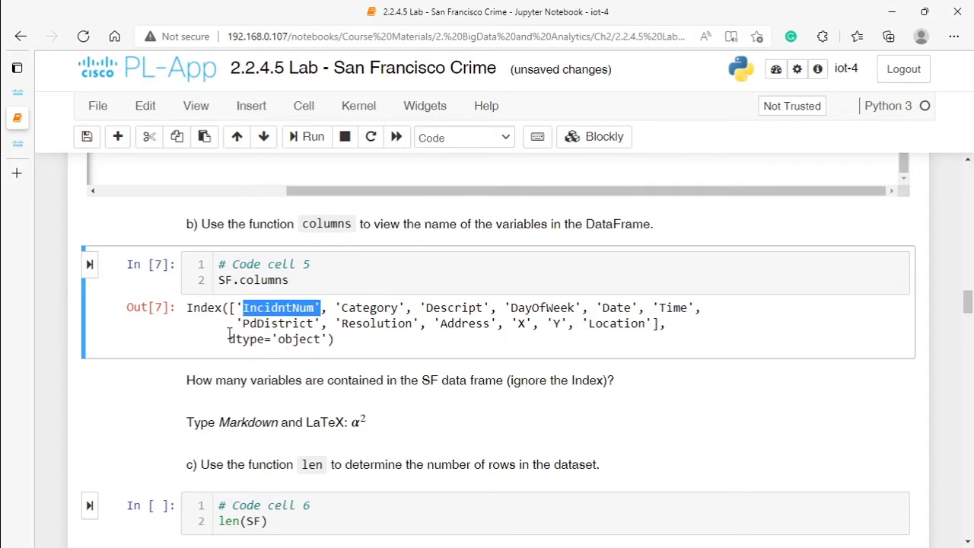
{"action": "left_click_drag", "start_coordinate": [228, 339], "coordinate": [327, 345]}
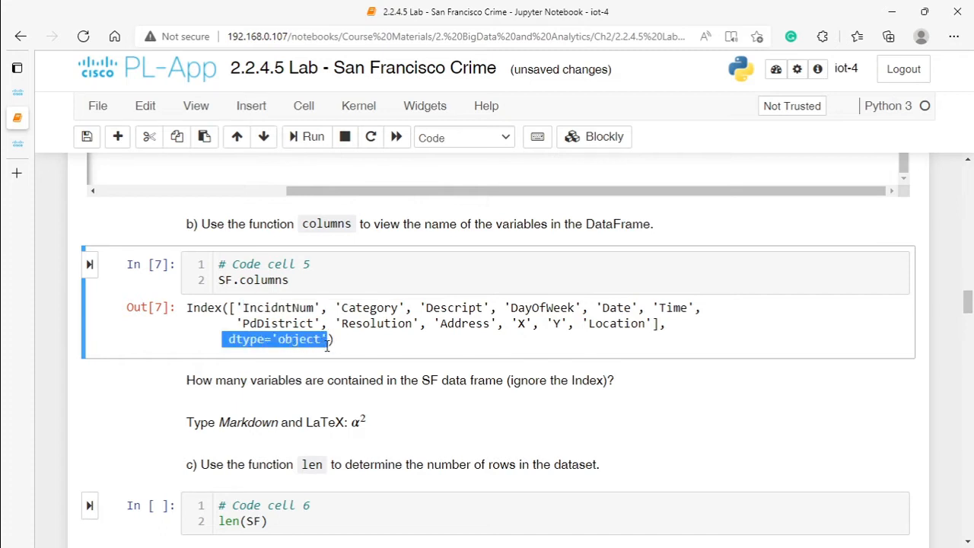
{"action": "left_click_drag", "start_coordinate": [653, 324], "coordinate": [250, 320]}
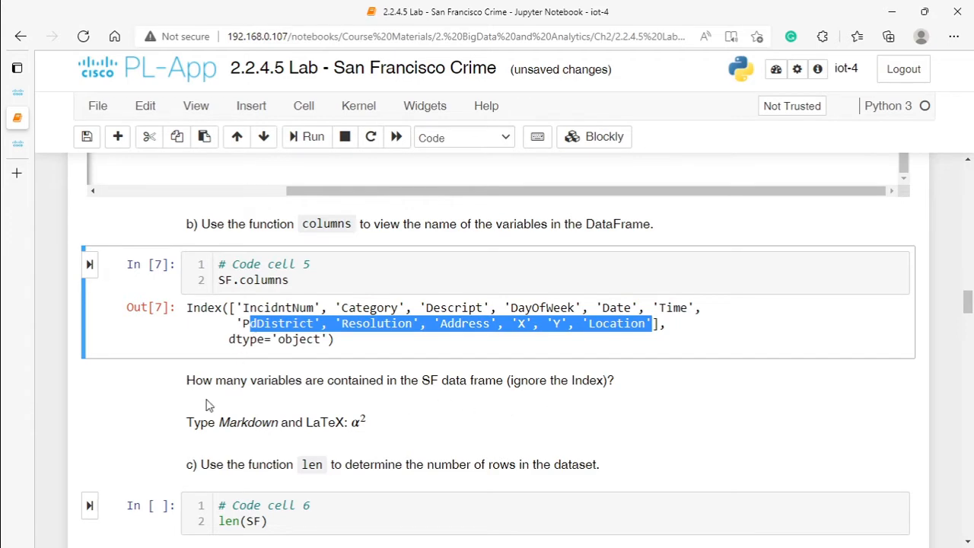
Step: Run code cell 6 to count the rows of the SF dataset with len, and examine the output
{"action": "scroll", "coordinate": [221, 378], "scroll_direction": "down", "scroll_amount": 3}
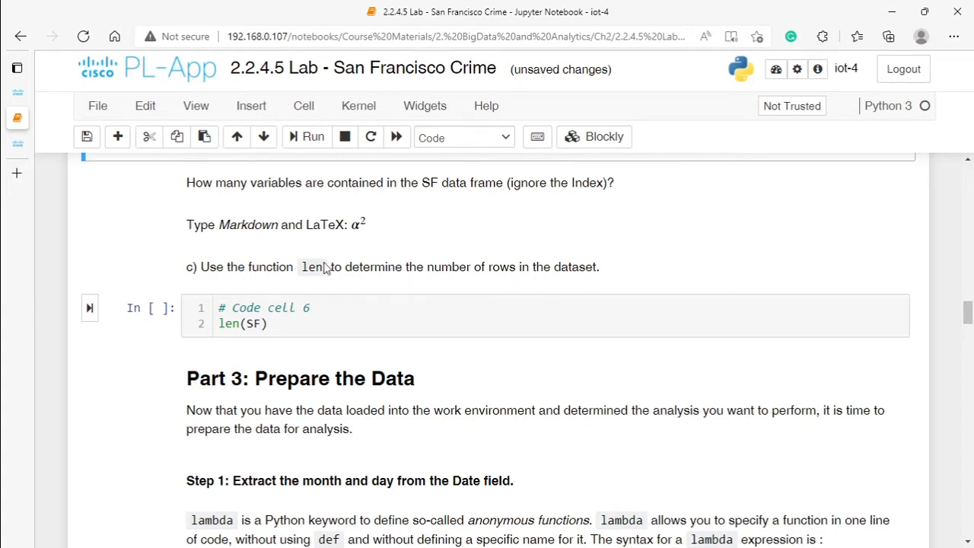
{"action": "scroll", "coordinate": [236, 274], "scroll_direction": "up", "scroll_amount": 5}
{"action": "scroll", "coordinate": [234, 282], "scroll_direction": "up", "scroll_amount": 1}
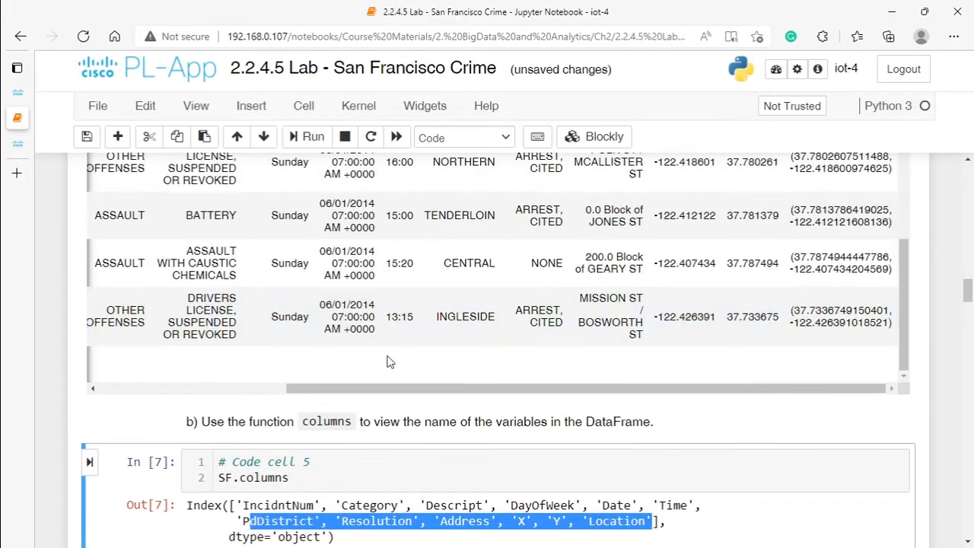
{"action": "scroll", "coordinate": [594, 294], "scroll_direction": "down", "scroll_amount": 3}
{"action": "scroll", "coordinate": [548, 266], "scroll_direction": "up", "scroll_amount": 2}
{"action": "scroll", "coordinate": [323, 251], "scroll_direction": "up", "scroll_amount": 10}
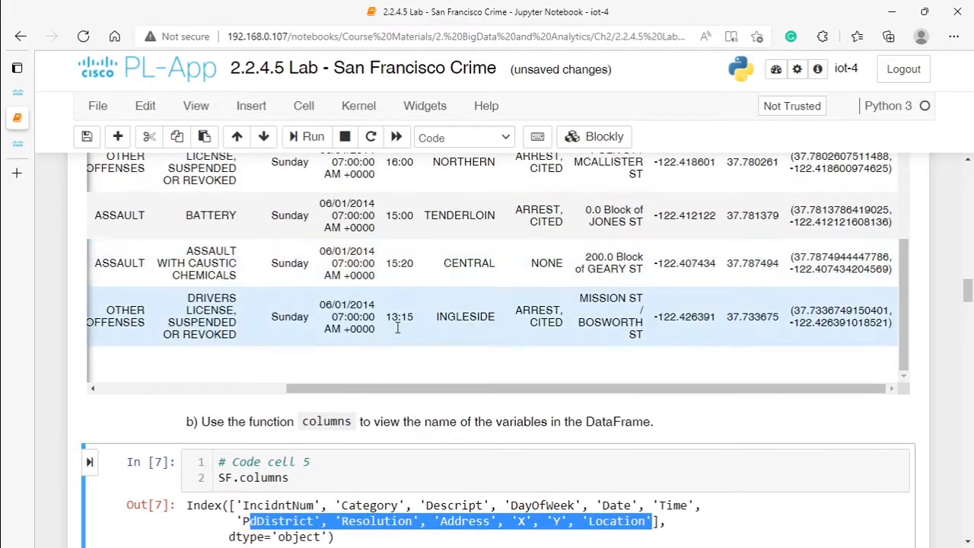
{"action": "scroll", "coordinate": [809, 305], "scroll_direction": "down", "scroll_amount": 5}
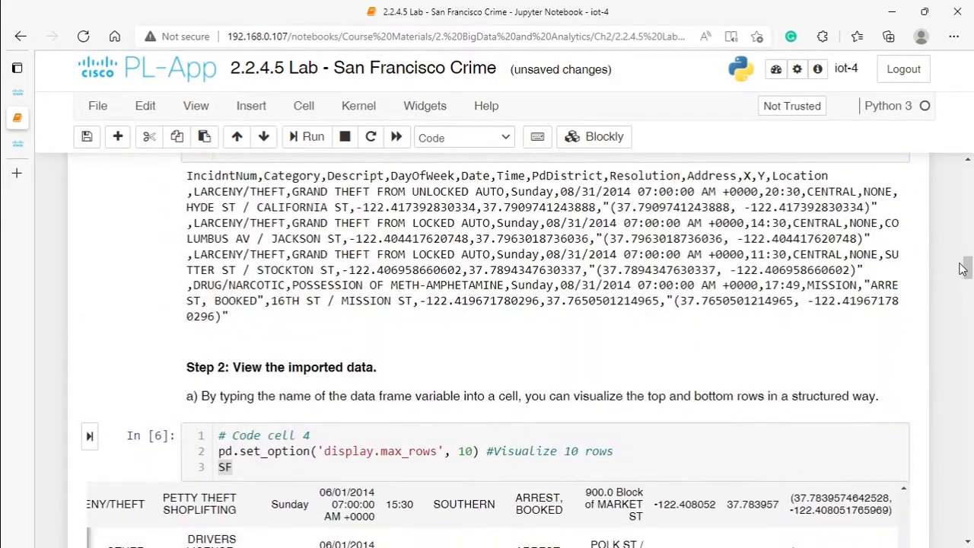
{"action": "left_click_drag", "start_coordinate": [963, 270], "coordinate": [964, 318]}
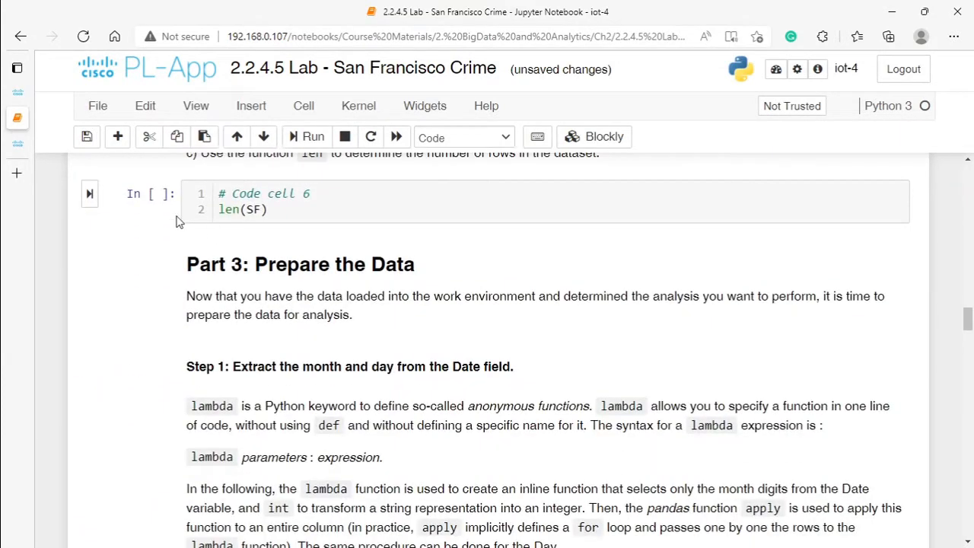
{"action": "left_click", "coordinate": [89, 193]}
{"action": "left_click_drag", "start_coordinate": [188, 237], "coordinate": [225, 240]}
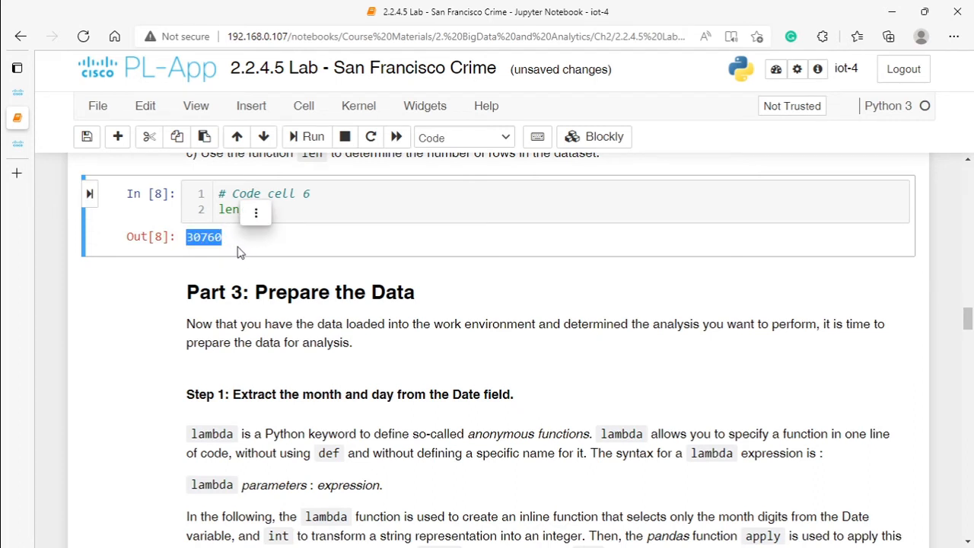
{"action": "left_click", "coordinate": [232, 252]}
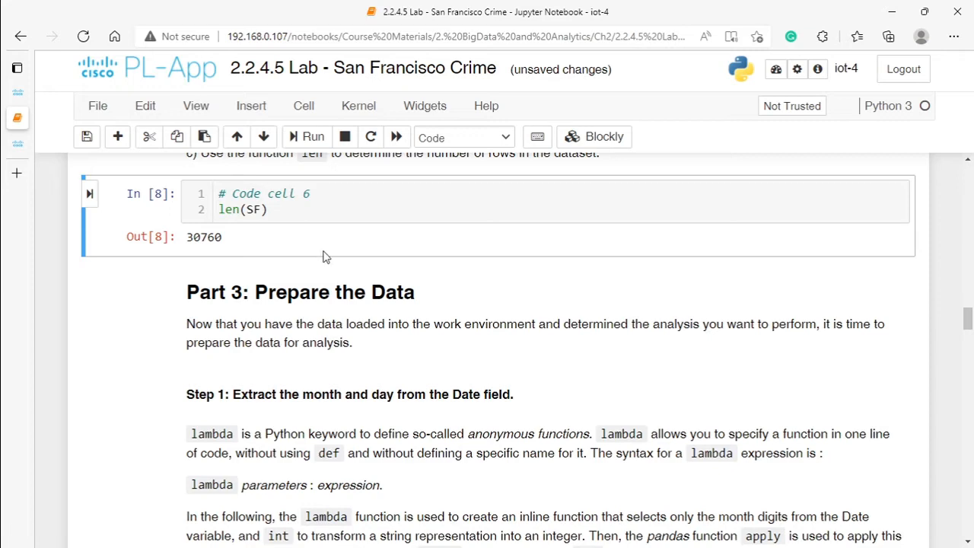
Step: Insert a cell above code cell 7 and run SF in it to display the data frame
{"action": "scroll", "coordinate": [322, 256], "scroll_direction": "down", "scroll_amount": 3}
{"action": "scroll", "coordinate": [358, 254], "scroll_direction": "up", "scroll_amount": 3}
{"action": "scroll", "coordinate": [968, 325], "scroll_direction": "down", "scroll_amount": 1}
{"action": "scroll", "coordinate": [967, 326], "scroll_direction": "down", "scroll_amount": 1}
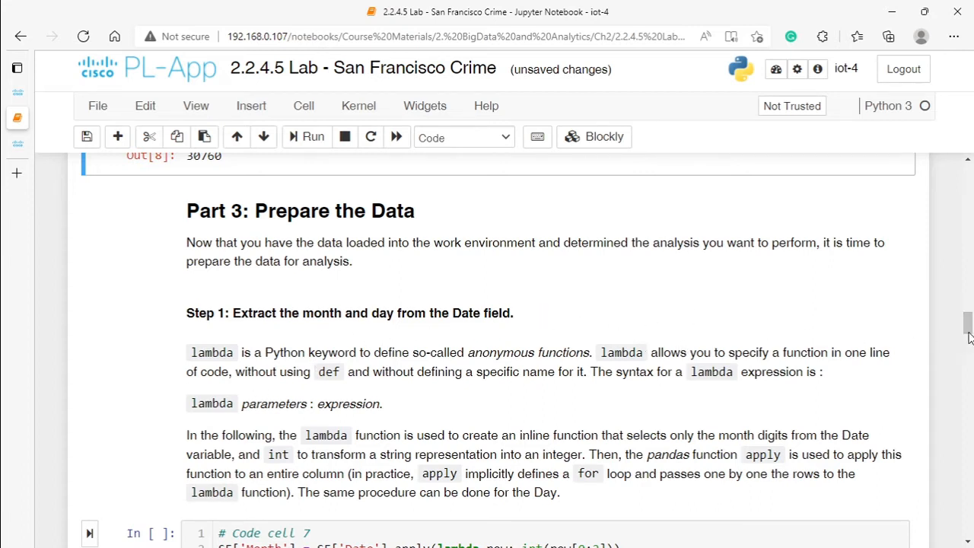
{"action": "left_click_drag", "start_coordinate": [968, 326], "coordinate": [968, 330]}
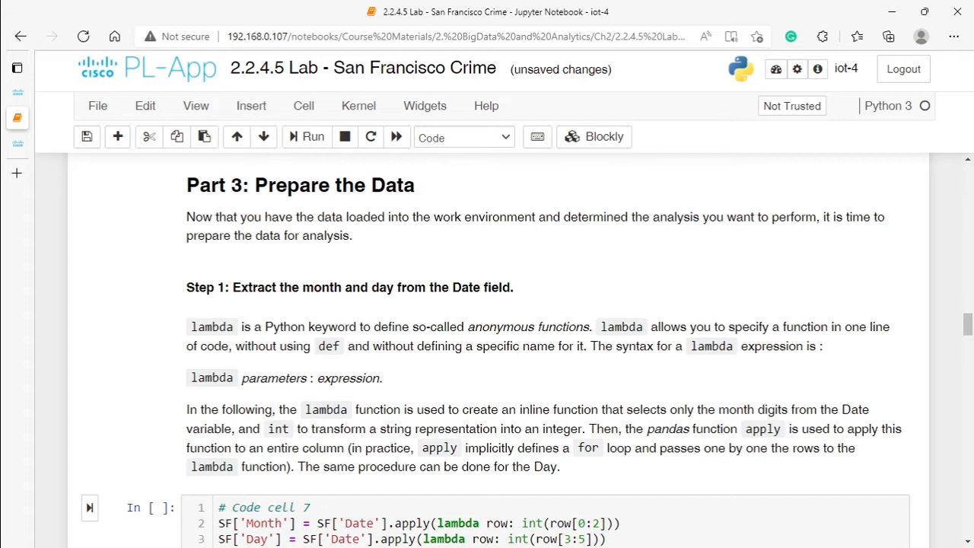
{"action": "left_click", "coordinate": [327, 499]}
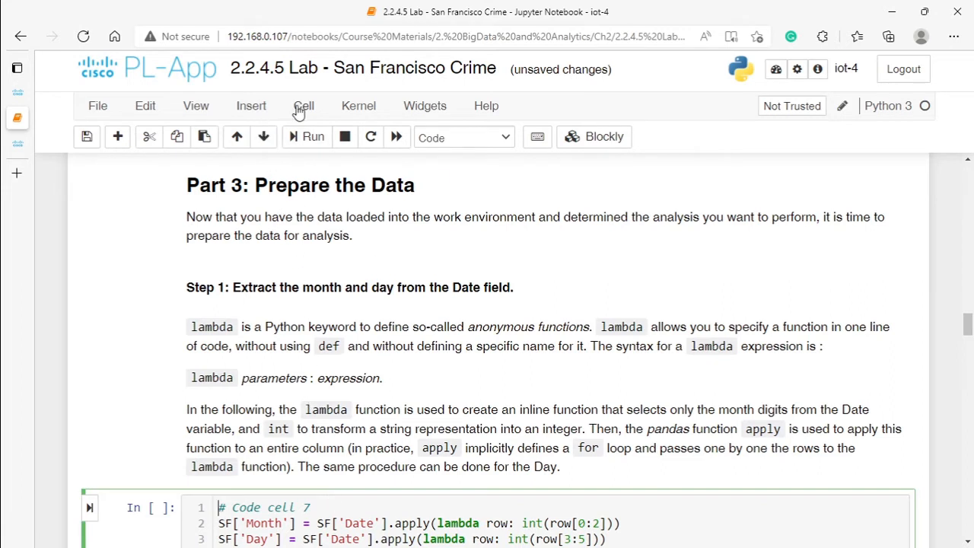
{"action": "left_click", "coordinate": [259, 106]}
{"action": "left_click", "coordinate": [270, 145]}
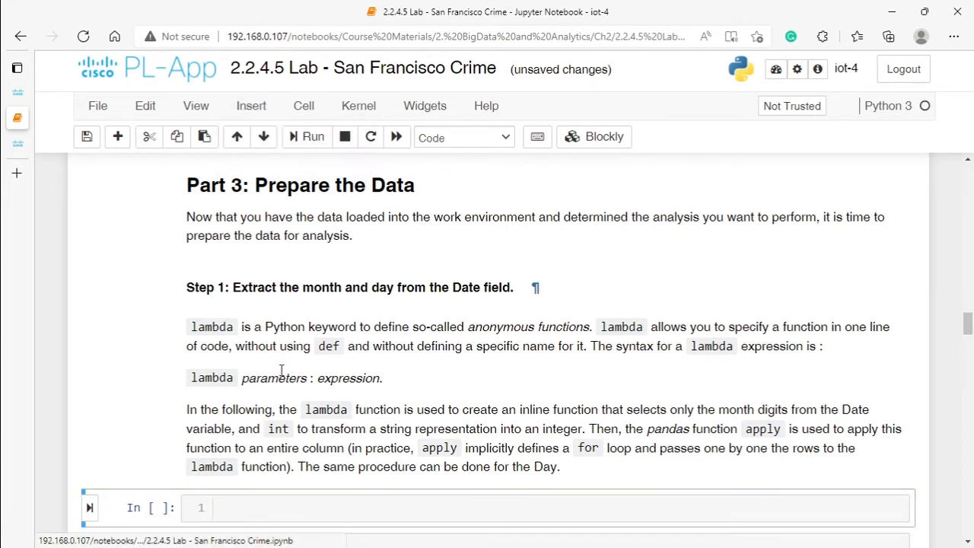
{"action": "left_click", "coordinate": [235, 512]}
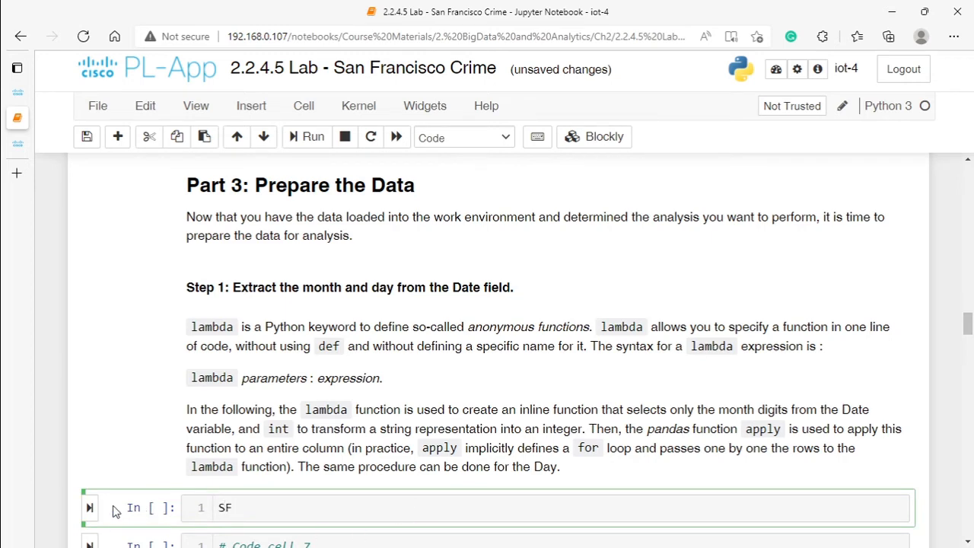
{"action": "left_click", "coordinate": [90, 507]}
{"action": "scroll", "coordinate": [349, 381], "scroll_direction": "down", "scroll_amount": 2}
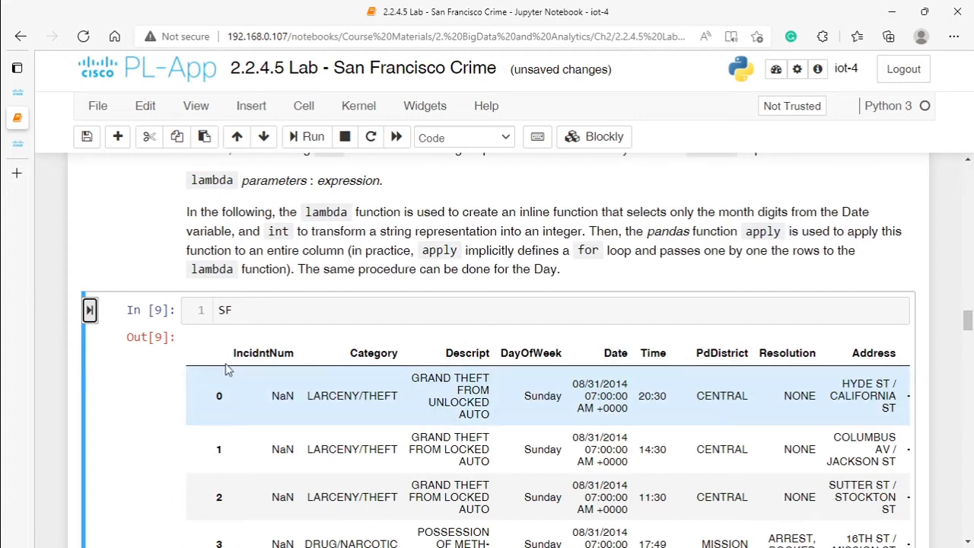
Step: Examine the SF table from IncidntNum through Location, and the month and day digits of the first Date value
{"action": "left_click_drag", "start_coordinate": [233, 353], "coordinate": [297, 359]}
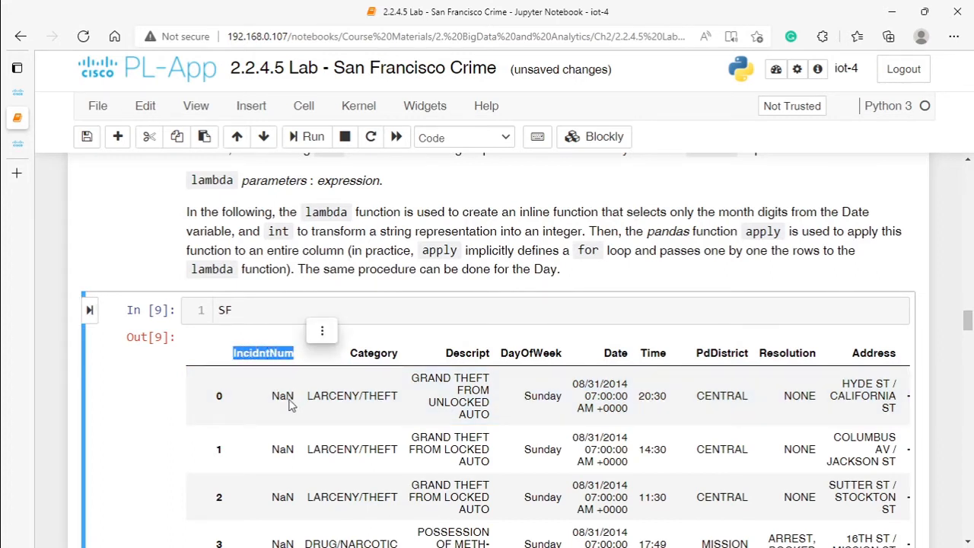
{"action": "scroll", "coordinate": [288, 449], "scroll_direction": "down", "scroll_amount": 3}
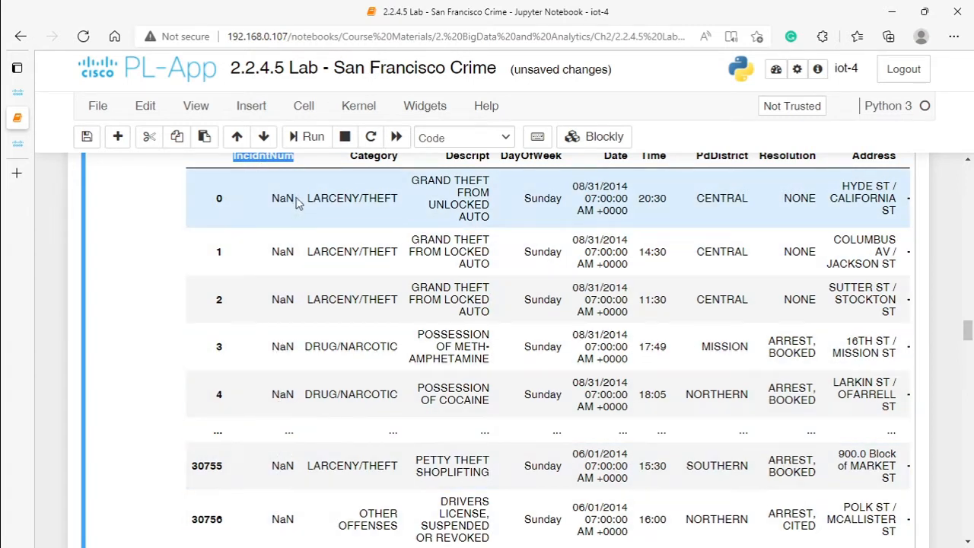
{"action": "scroll", "coordinate": [289, 216], "scroll_direction": "down", "scroll_amount": 3}
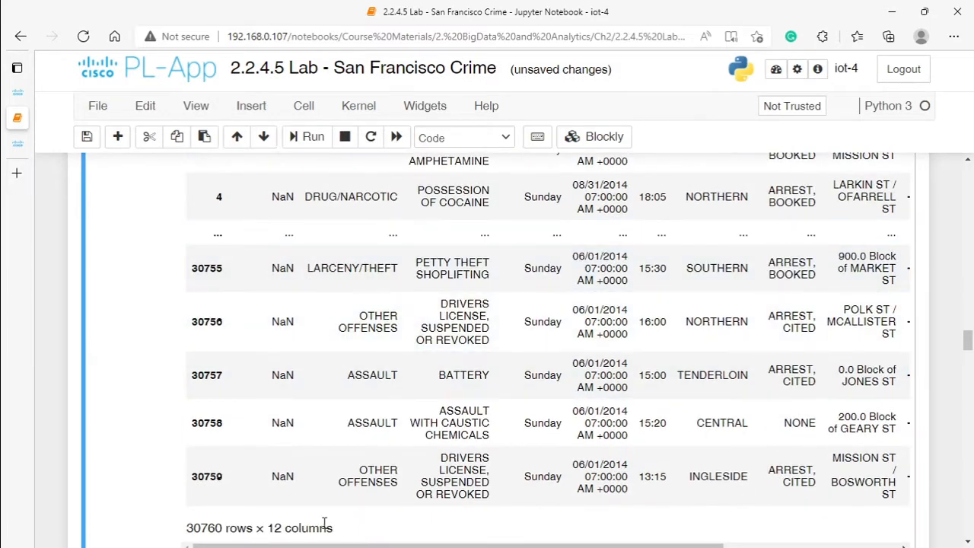
{"action": "left_click_drag", "start_coordinate": [352, 546], "coordinate": [475, 546]}
{"action": "scroll", "coordinate": [630, 426], "scroll_direction": "up", "scroll_amount": 5}
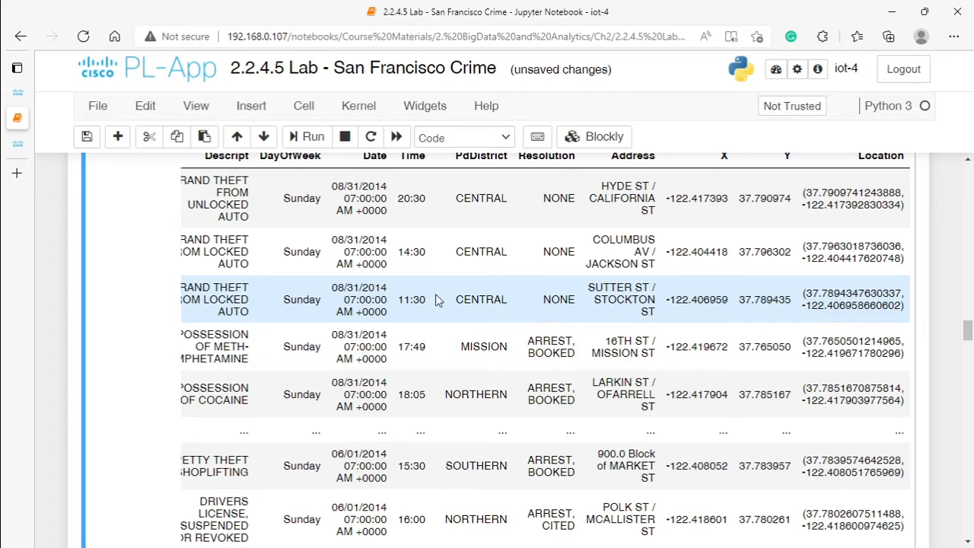
{"action": "scroll", "coordinate": [411, 296], "scroll_direction": "up", "scroll_amount": 4}
{"action": "scroll", "coordinate": [371, 357], "scroll_direction": "down", "scroll_amount": 1}
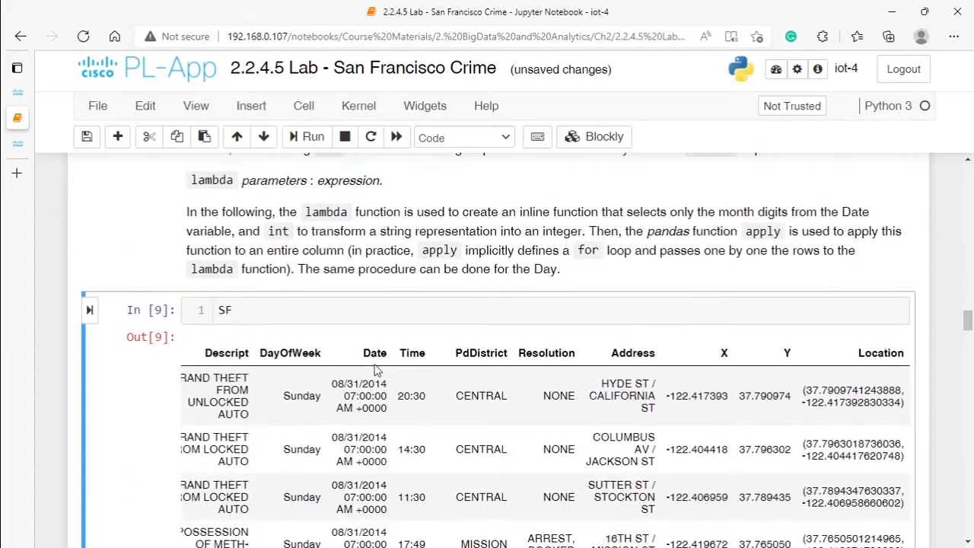
{"action": "double_click", "coordinate": [334, 386]}
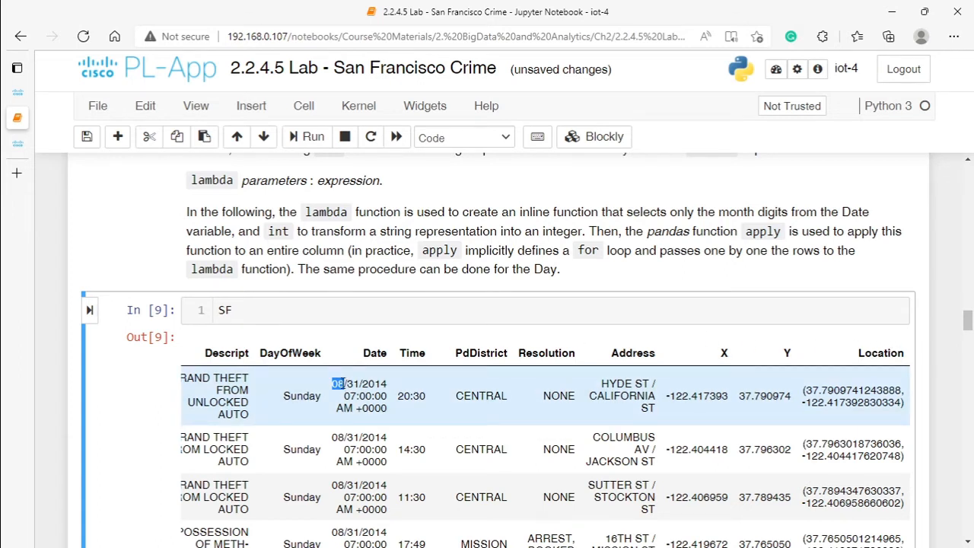
{"action": "left_click", "coordinate": [348, 385]}
{"action": "left_click_drag", "start_coordinate": [348, 384], "coordinate": [358, 386]}
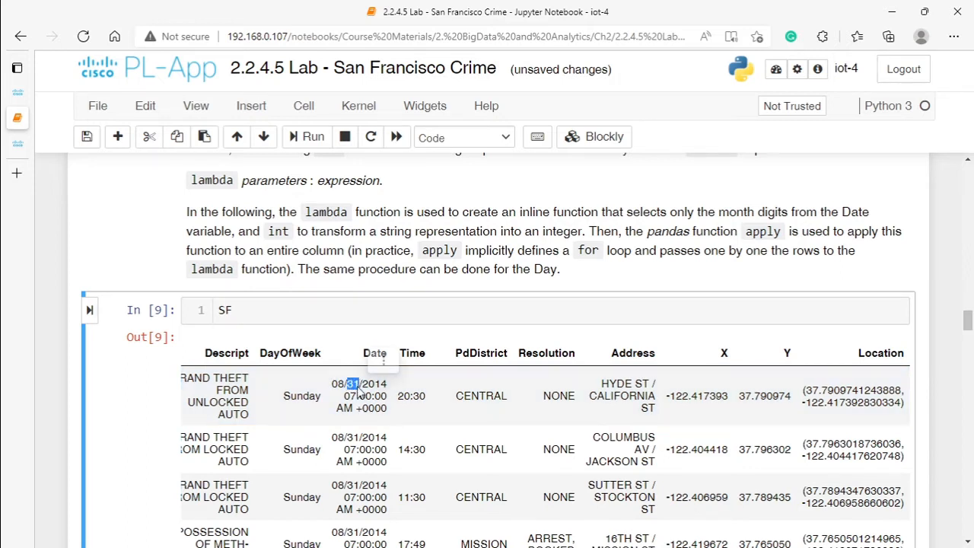
Step: Compare code cell 7 with the Date values, and run it to add integer Month and Day columns to SF
{"action": "scroll", "coordinate": [358, 389], "scroll_direction": "down", "scroll_amount": 5}
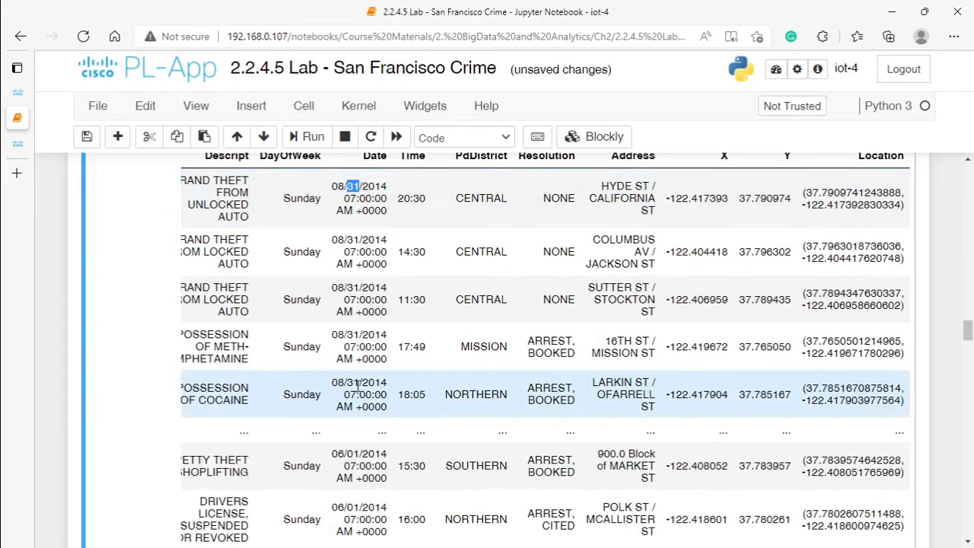
{"action": "scroll", "coordinate": [361, 369], "scroll_direction": "down", "scroll_amount": 4}
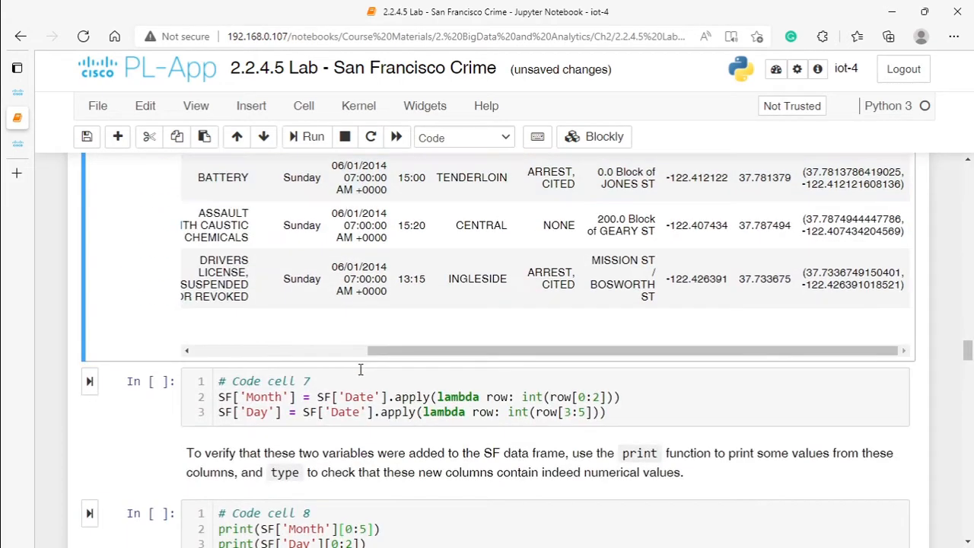
{"action": "scroll", "coordinate": [360, 373], "scroll_direction": "up", "scroll_amount": 3}
{"action": "scroll", "coordinate": [400, 359], "scroll_direction": "up", "scroll_amount": 2}
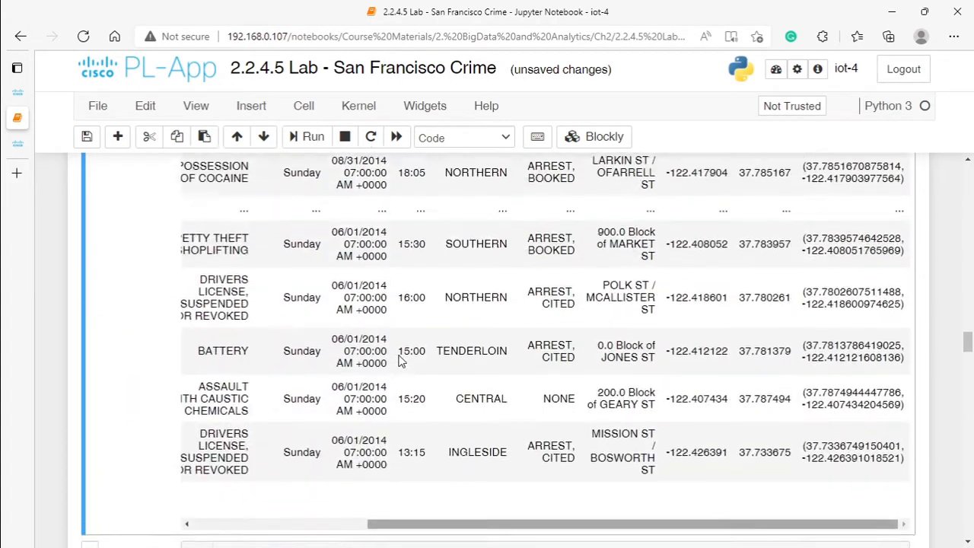
{"action": "scroll", "coordinate": [400, 359], "scroll_direction": "down", "scroll_amount": 2}
{"action": "scroll", "coordinate": [401, 361], "scroll_direction": "down", "scroll_amount": 1}
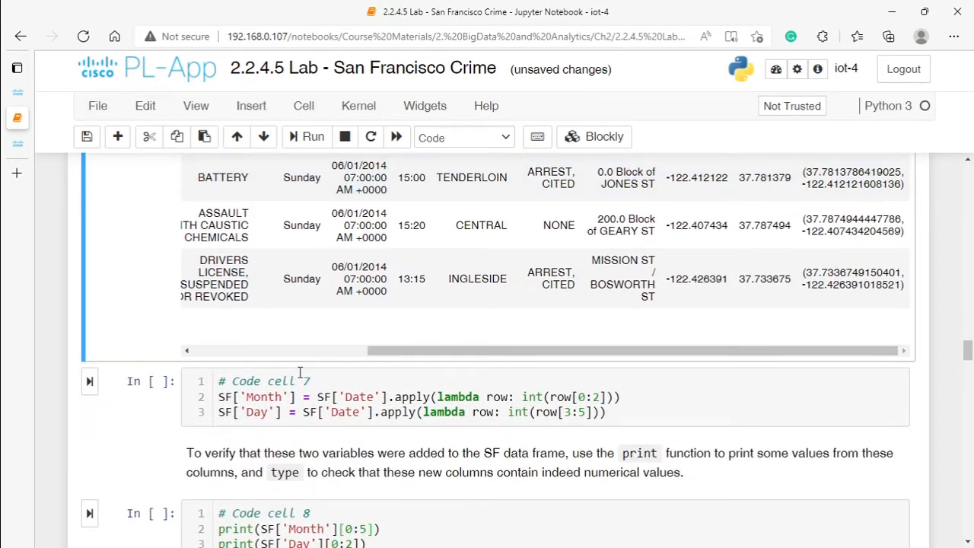
{"action": "left_click", "coordinate": [220, 396]}
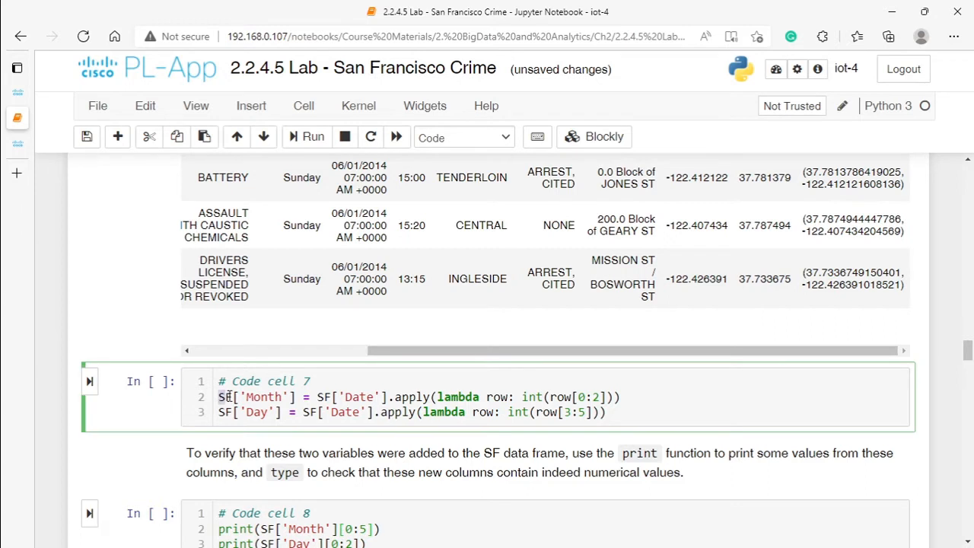
{"action": "left_click", "coordinate": [246, 396]}
{"action": "scroll", "coordinate": [363, 305], "scroll_direction": "up", "scroll_amount": 8}
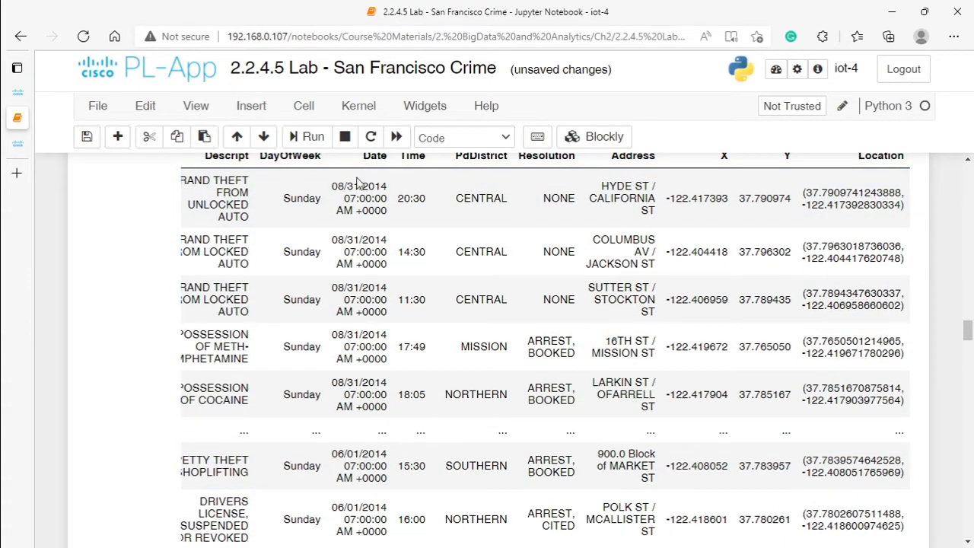
{"action": "scroll", "coordinate": [365, 192], "scroll_direction": "up", "scroll_amount": 2}
{"action": "scroll", "coordinate": [348, 236], "scroll_direction": "down", "scroll_amount": 6}
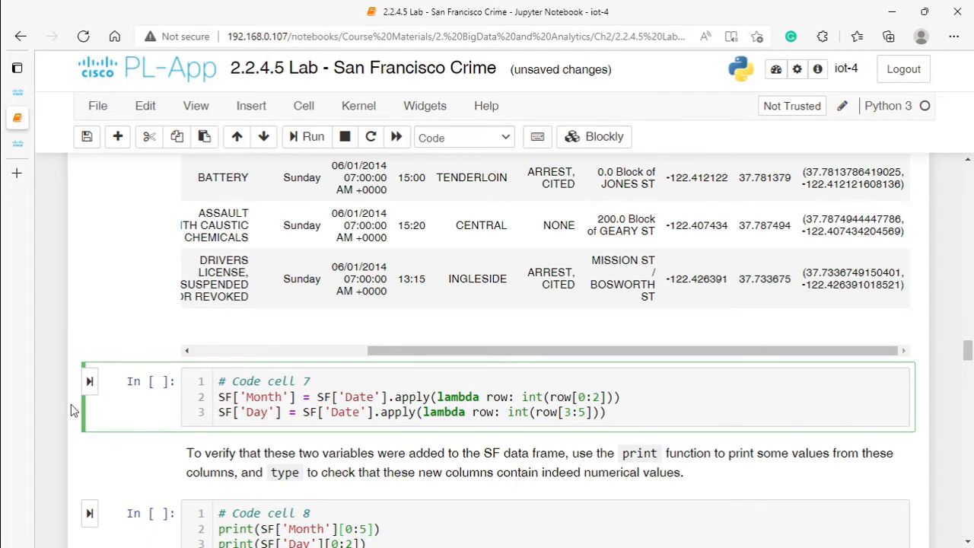
{"action": "left_click", "coordinate": [89, 381]}
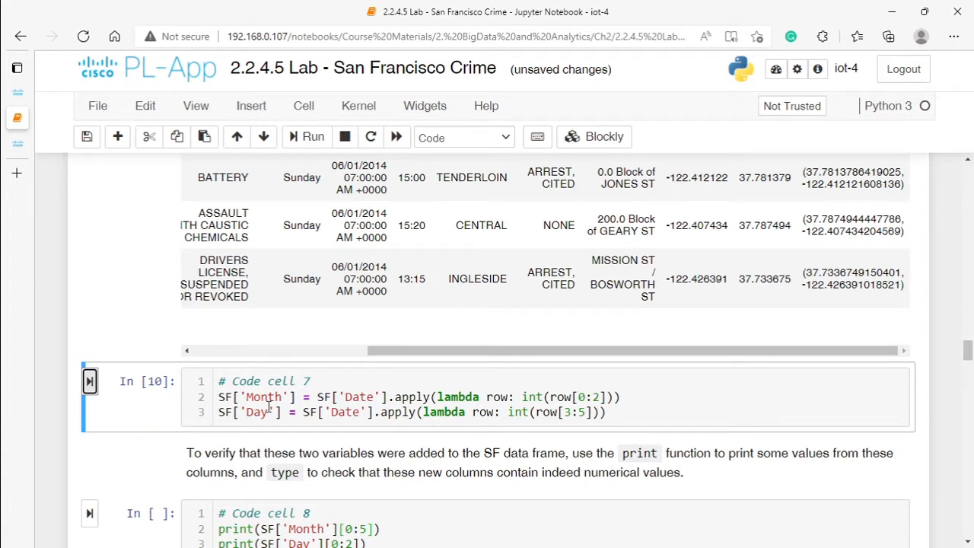
Step: Insert a cell below code cell 7 and run SF in it to display the updated data frame
{"action": "left_click", "coordinate": [246, 109]}
{"action": "left_click", "coordinate": [289, 159]}
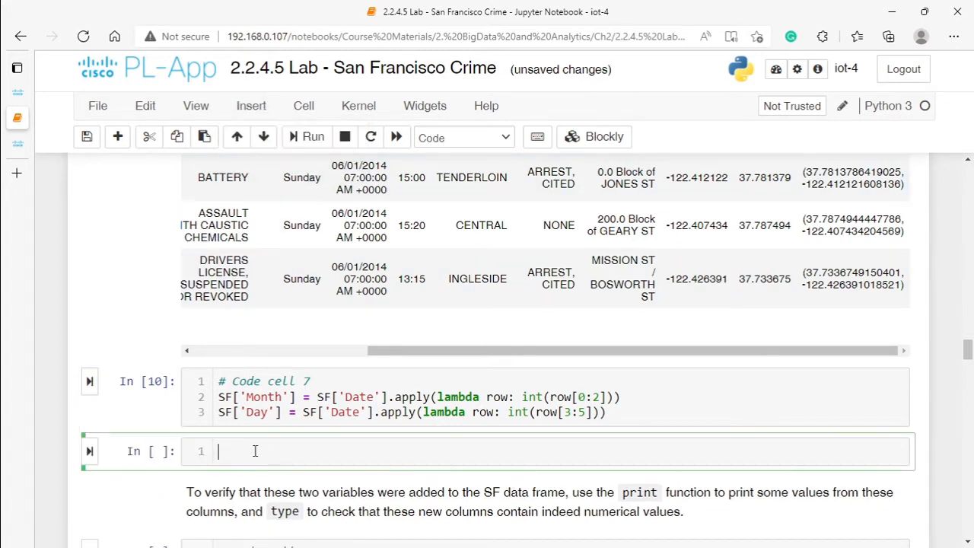
{"action": "type", "text": "SF"}
{"action": "key", "text": "Return"}
{"action": "key", "text": "BackSpace"}
{"action": "left_click", "coordinate": [89, 451]}
{"action": "scroll", "coordinate": [319, 441], "scroll_direction": "down", "scroll_amount": 6}
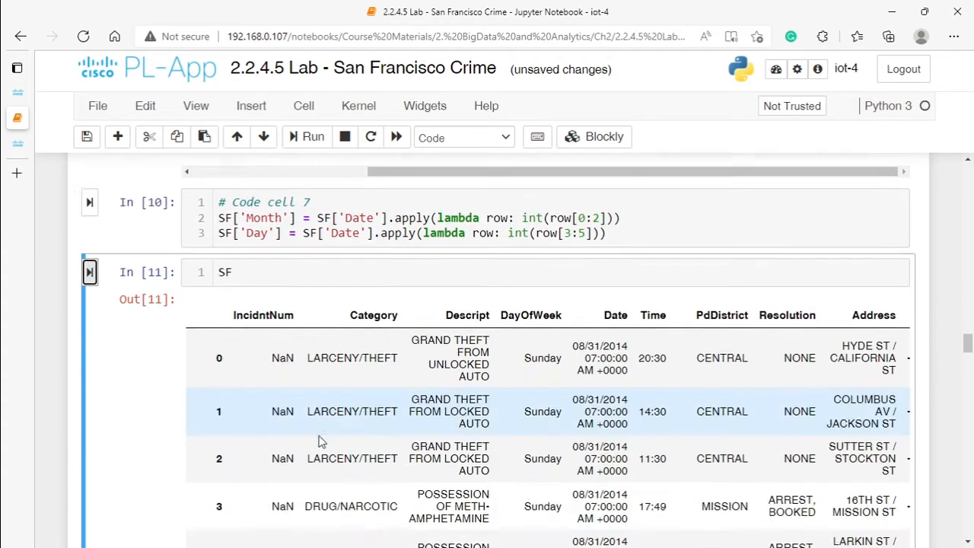
Step: Examine the Month and Day columns of the updated SF table against Date, and the verification code in cells 8 and 9
{"action": "scroll", "coordinate": [493, 545], "scroll_direction": "down", "scroll_amount": 1}
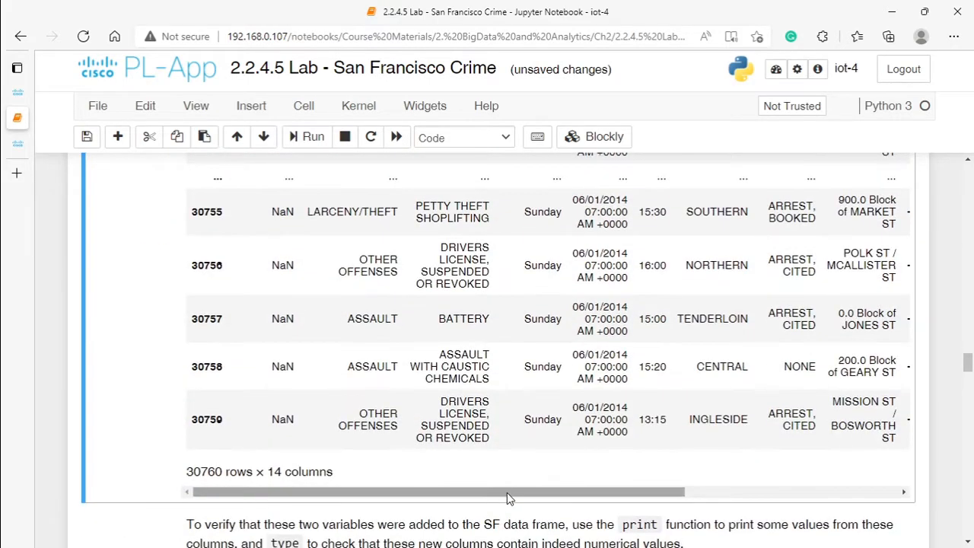
{"action": "left_click_drag", "start_coordinate": [506, 492], "coordinate": [720, 492]}
{"action": "scroll", "coordinate": [837, 371], "scroll_direction": "up", "scroll_amount": 8}
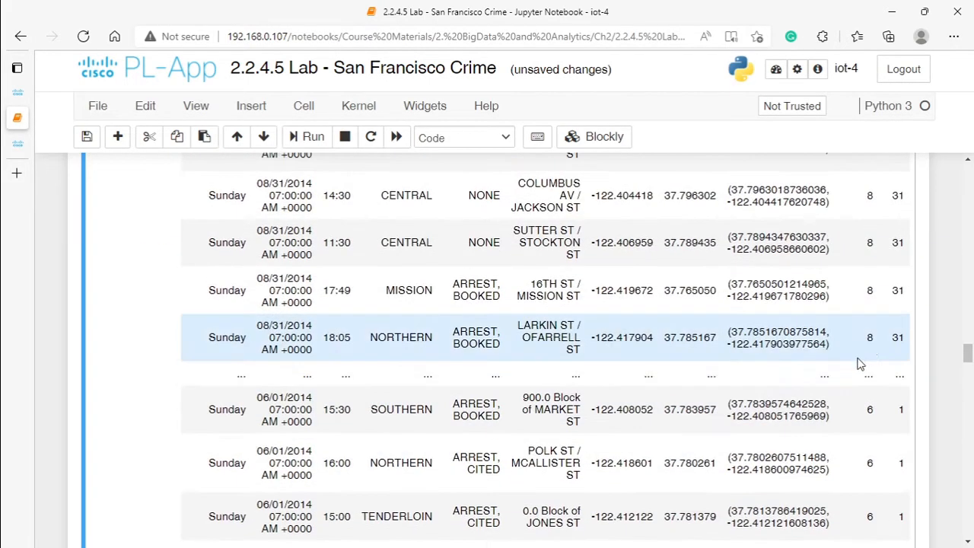
{"action": "scroll", "coordinate": [874, 349], "scroll_direction": "down", "scroll_amount": 5}
{"action": "scroll", "coordinate": [882, 320], "scroll_direction": "up", "scroll_amount": 2}
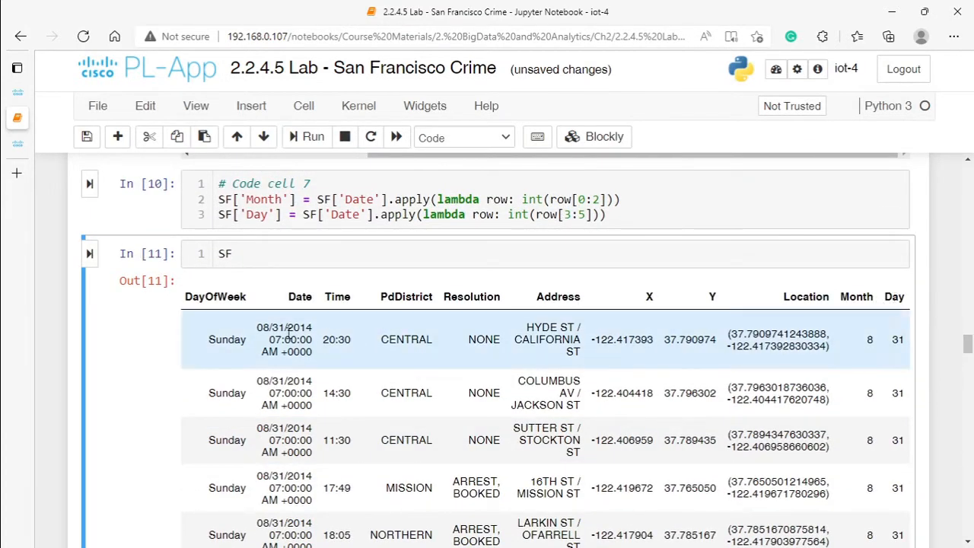
{"action": "scroll", "coordinate": [199, 338], "scroll_direction": "down", "scroll_amount": 3}
{"action": "scroll", "coordinate": [199, 338], "scroll_direction": "down", "scroll_amount": 6}
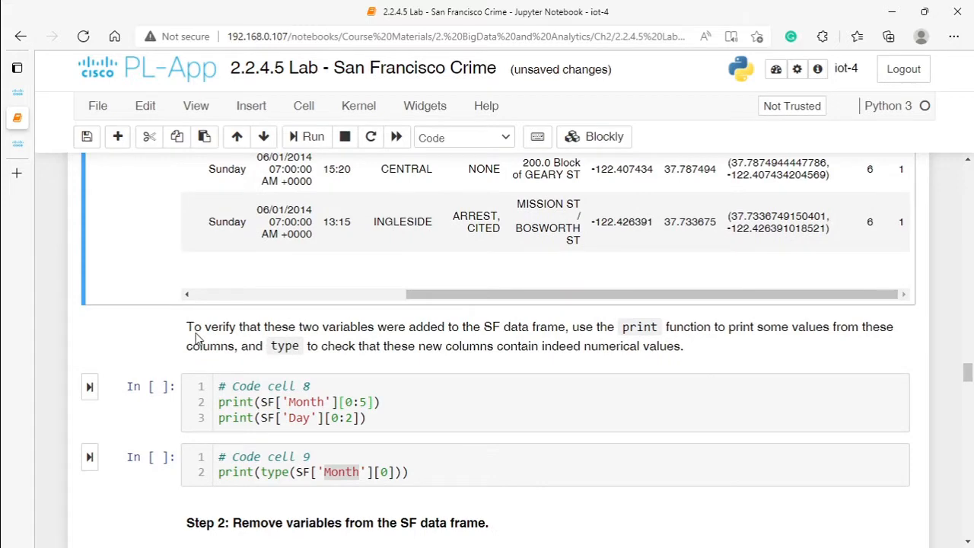
{"action": "scroll", "coordinate": [196, 337], "scroll_direction": "up", "scroll_amount": 9}
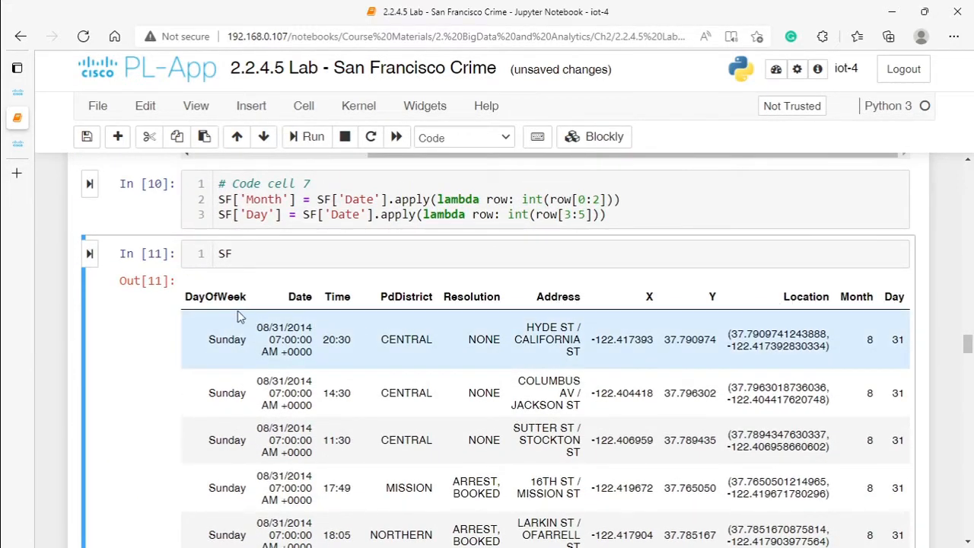
{"action": "scroll", "coordinate": [213, 315], "scroll_direction": "up", "scroll_amount": 7}
{"action": "scroll", "coordinate": [288, 308], "scroll_direction": "down", "scroll_amount": 11}
{"action": "scroll", "coordinate": [288, 308], "scroll_direction": "up", "scroll_amount": 3}
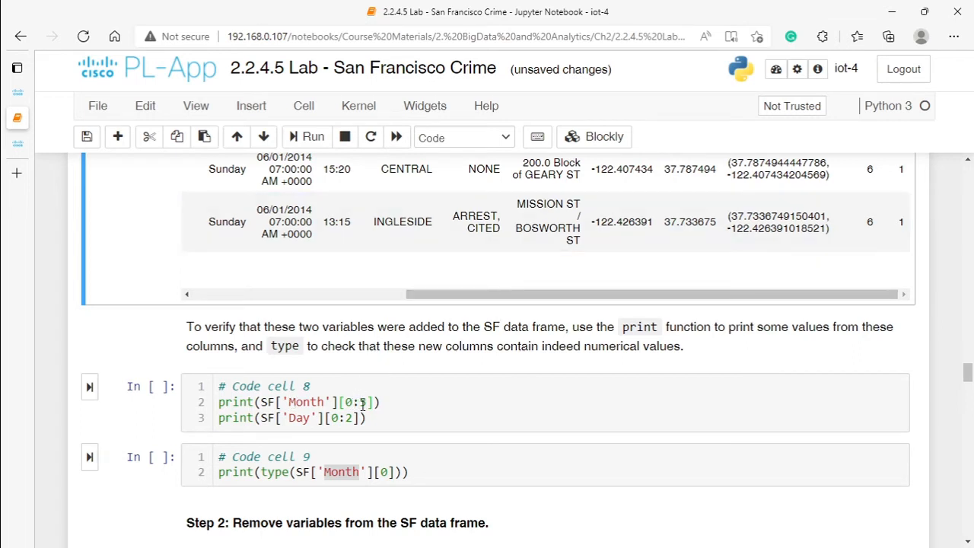
Step: Comment out the Day print line in code cell 8, run it, and compare the printed Month values with the SF table
{"action": "left_click", "coordinate": [224, 418]}
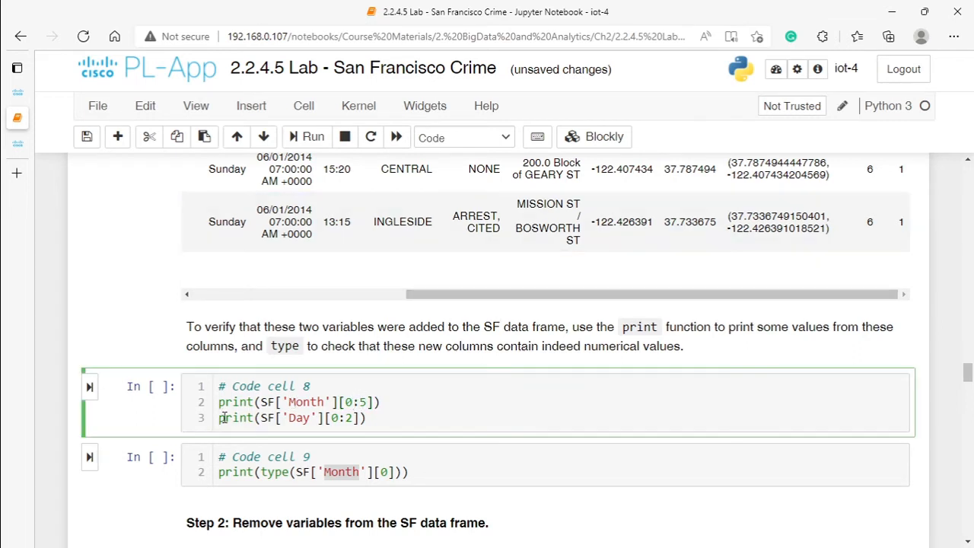
{"action": "type", "text": "#"}
{"action": "left_click", "coordinate": [89, 386]}
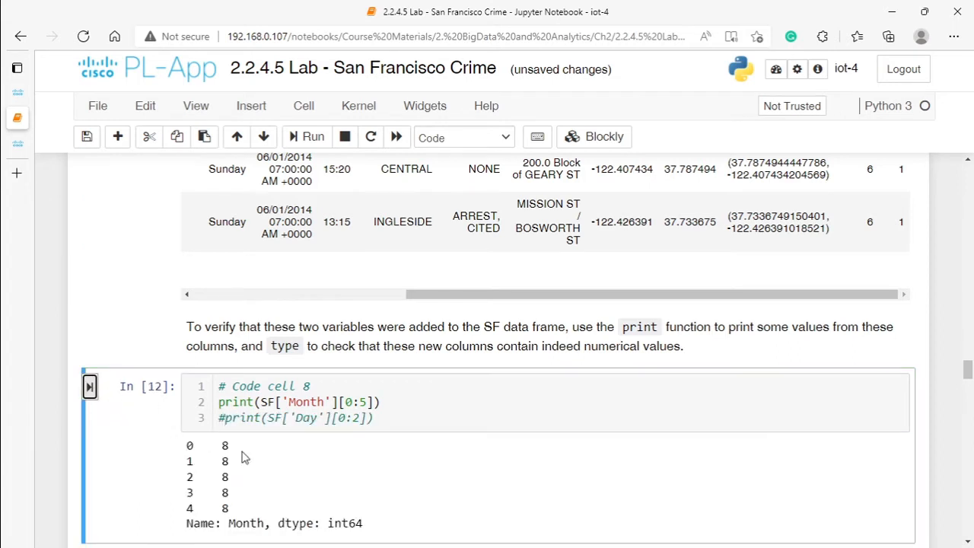
{"action": "left_click_drag", "start_coordinate": [207, 445], "coordinate": [230, 452]}
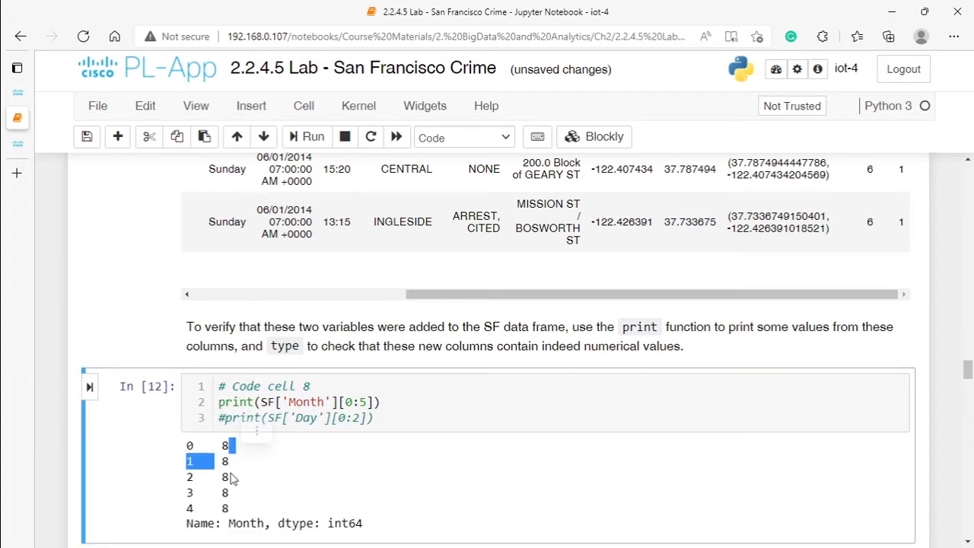
{"action": "scroll", "coordinate": [860, 251], "scroll_direction": "up", "scroll_amount": 3}
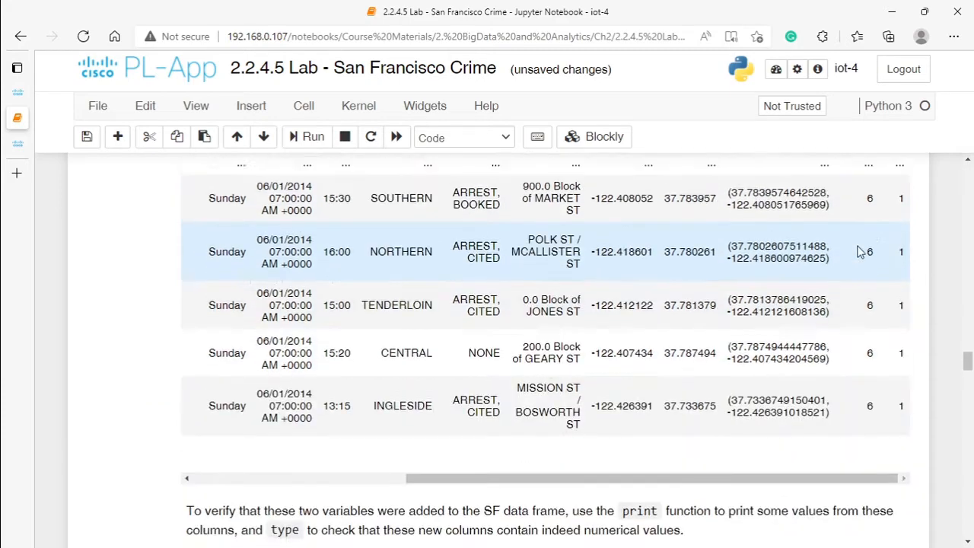
{"action": "scroll", "coordinate": [860, 251], "scroll_direction": "up", "scroll_amount": 8}
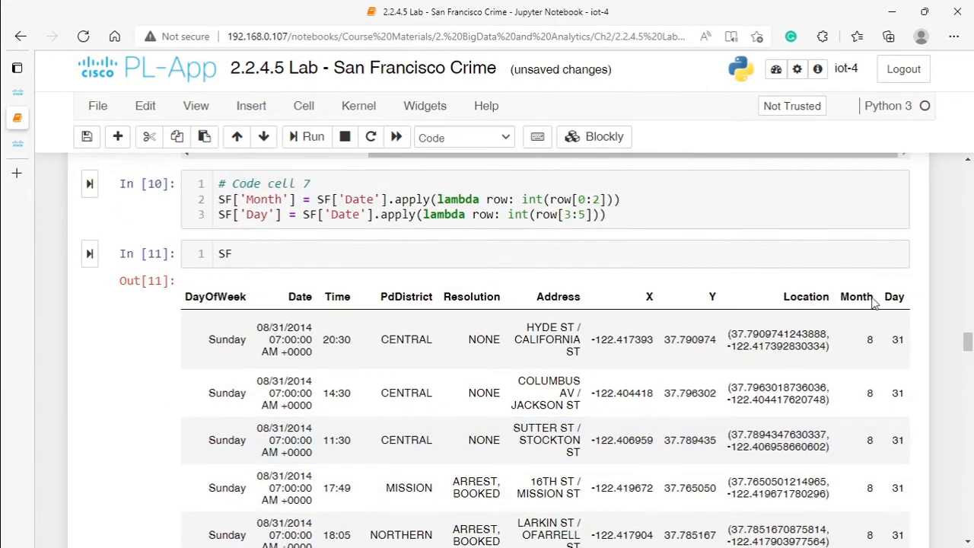
{"action": "scroll", "coordinate": [874, 356], "scroll_direction": "down", "scroll_amount": 3}
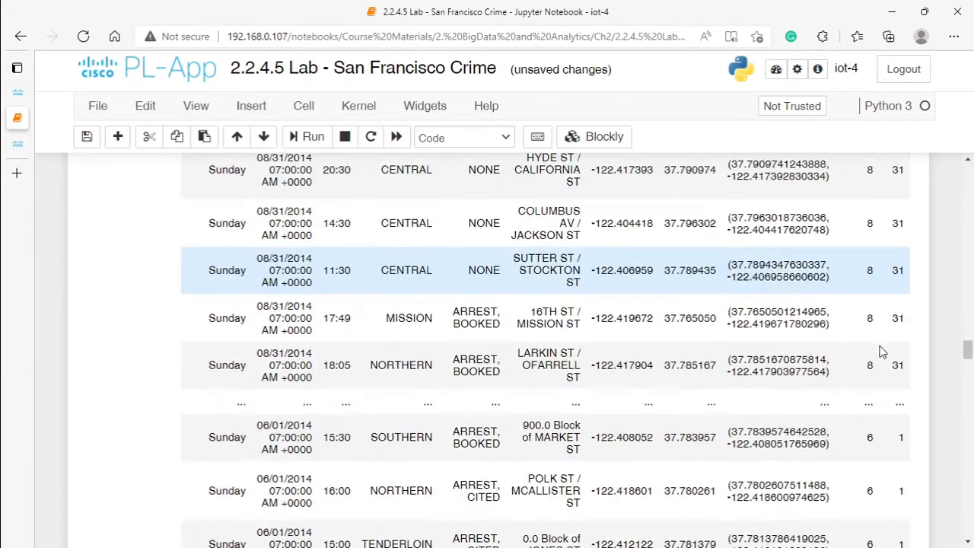
{"action": "scroll", "coordinate": [881, 352], "scroll_direction": "down", "scroll_amount": 7}
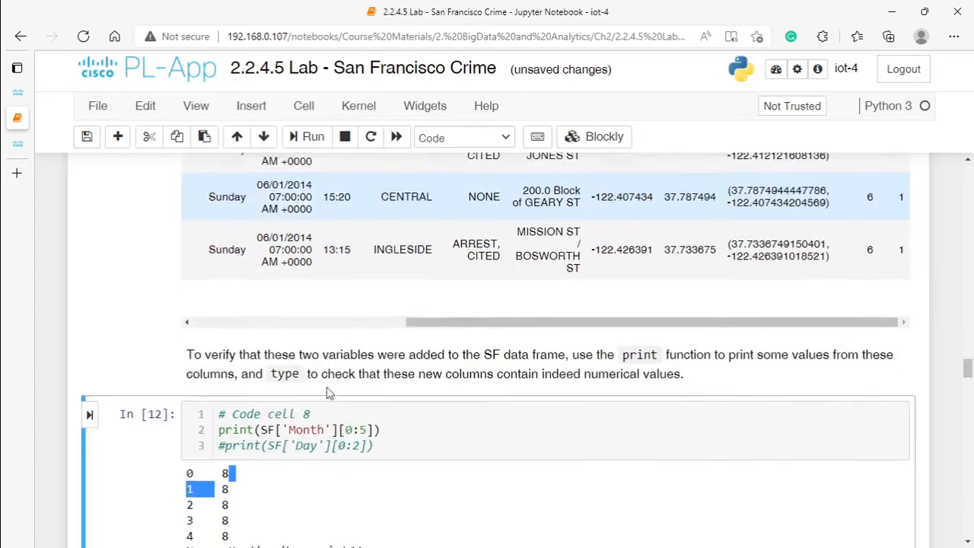
{"action": "scroll", "coordinate": [328, 392], "scroll_direction": "down", "scroll_amount": 1}
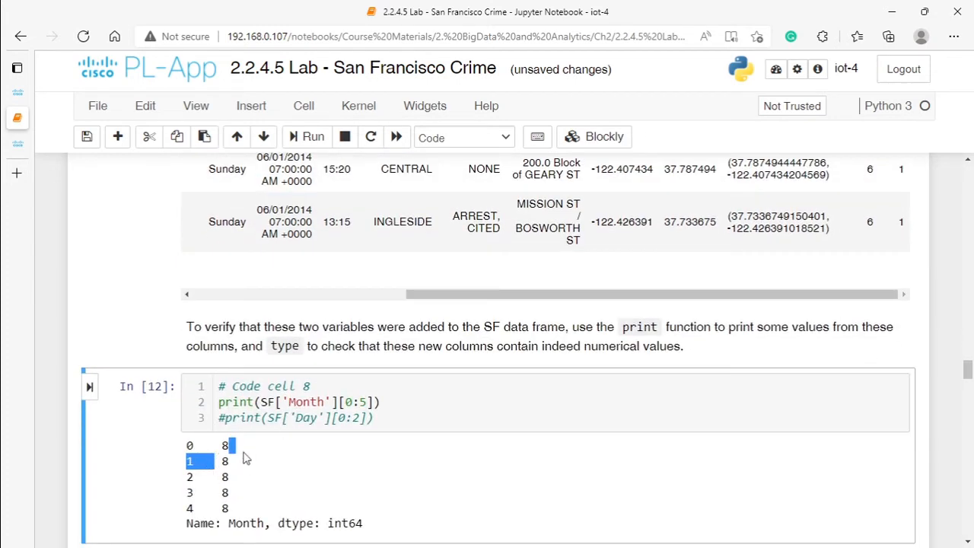
Step: Uncomment the Day print line in code cell 8, set its slice to 0:5, and run the cell to check both columns' values
{"action": "left_click", "coordinate": [226, 419]}
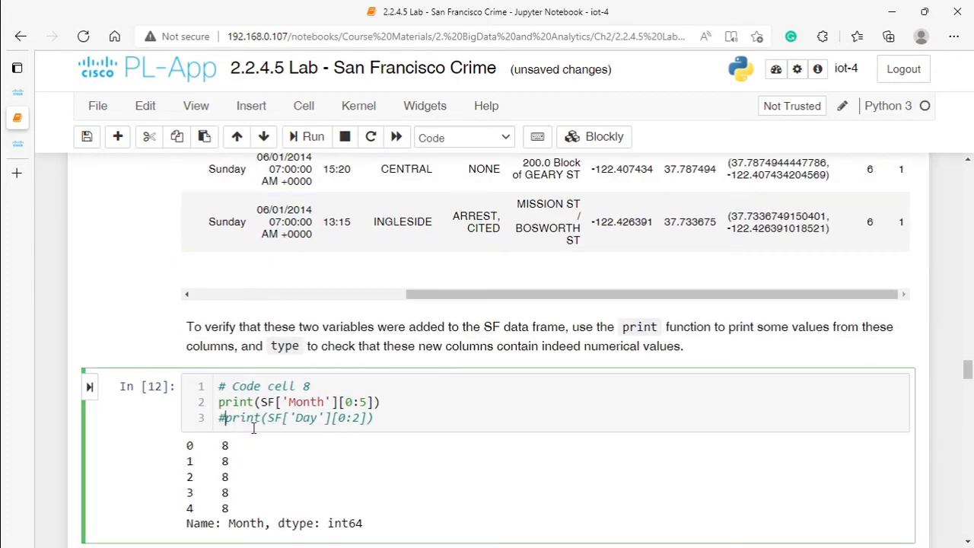
{"action": "key", "text": "BackSpace"}
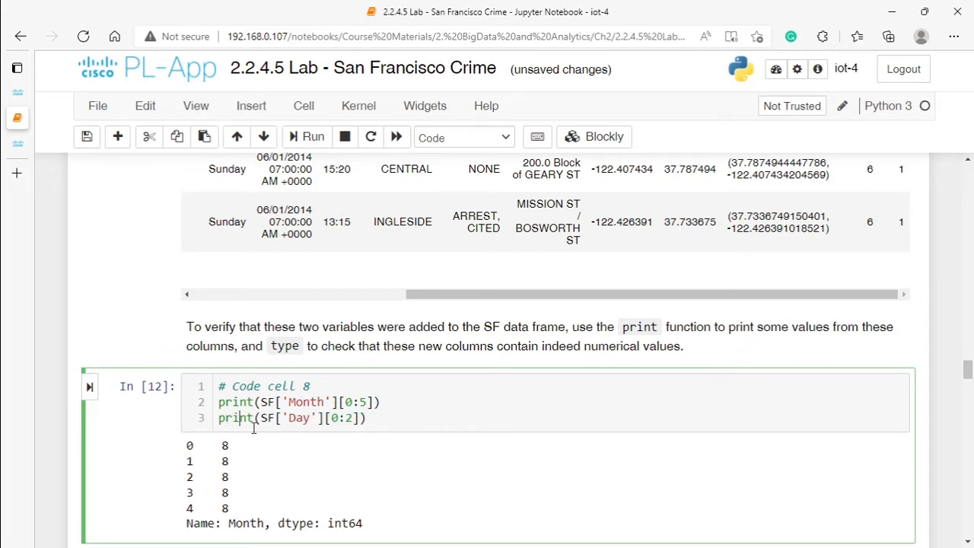
{"action": "key", "text": "Right"}
{"action": "key", "text": "Right"}
{"action": "key", "text": "Right"}
{"action": "key", "text": "Right"}
{"action": "key", "text": "Right"}
{"action": "key", "text": "Right"}
{"action": "key", "text": "Right"}
{"action": "key", "text": "Right"}
{"action": "key", "text": "Right"}
{"action": "key", "text": "Right"}
{"action": "key", "text": "Right"}
{"action": "key", "text": "Right"}
{"action": "key", "text": "Right"}
{"action": "key", "text": "Right"}
{"action": "key", "text": "Right"}
{"action": "key", "text": "Right"}
{"action": "key", "text": "BackSpace"}
{"action": "type", "text": "5"}
{"action": "left_click", "coordinate": [91, 389]}
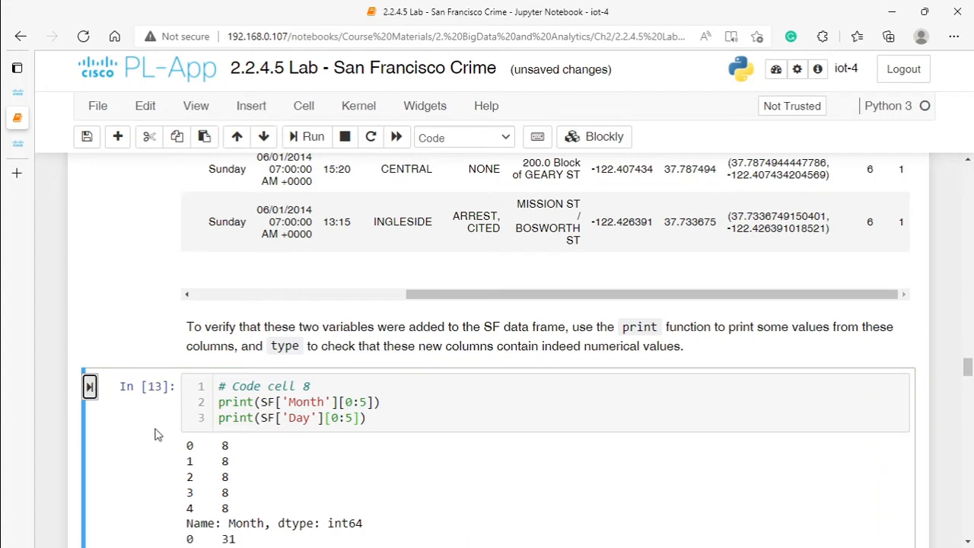
{"action": "scroll", "coordinate": [217, 446], "scroll_direction": "down", "scroll_amount": 3}
{"action": "left_click_drag", "start_coordinate": [227, 341], "coordinate": [236, 342]}
{"action": "left_click", "coordinate": [230, 362]}
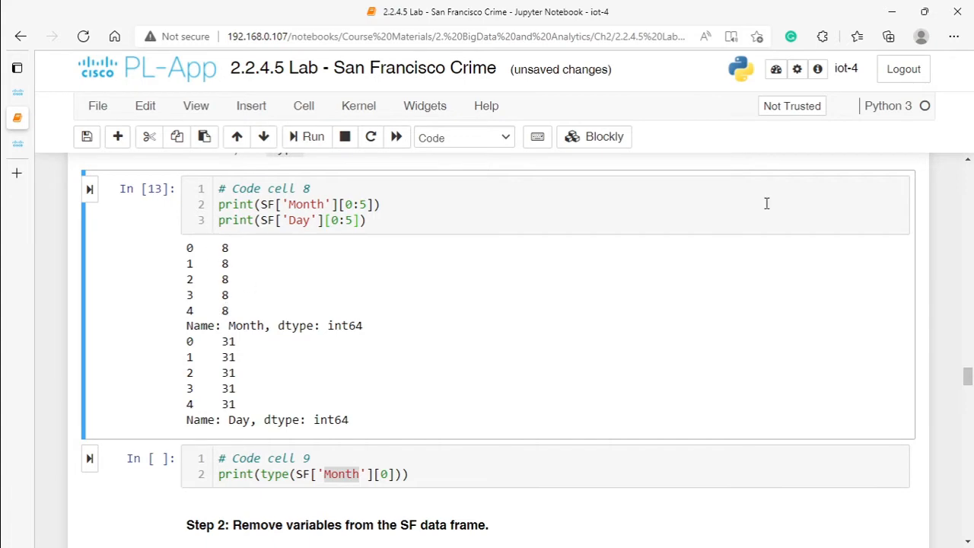
{"action": "scroll", "coordinate": [765, 202], "scroll_direction": "up", "scroll_amount": 3}
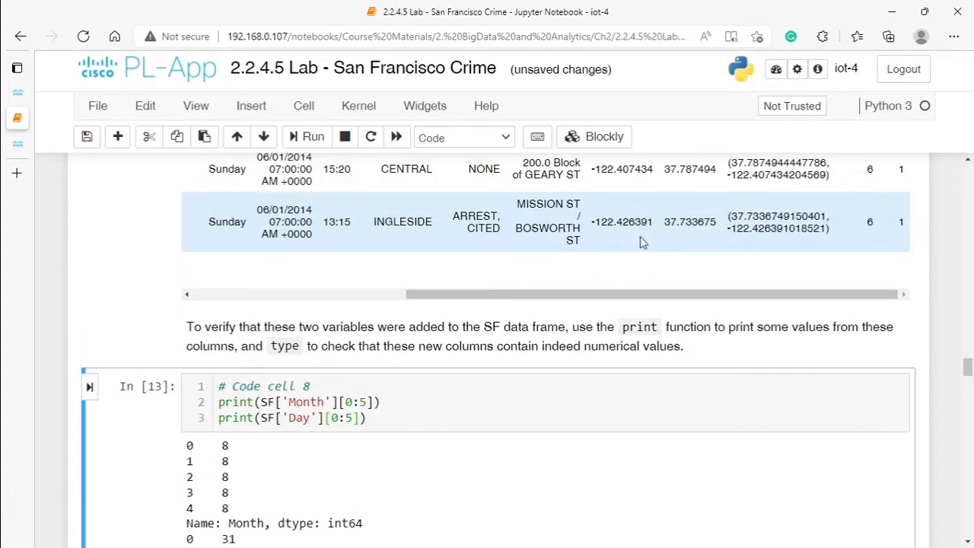
Step: Run code cell 9 to print the data type of the first Month value in SF
{"action": "scroll", "coordinate": [216, 391], "scroll_direction": "down", "scroll_amount": 5}
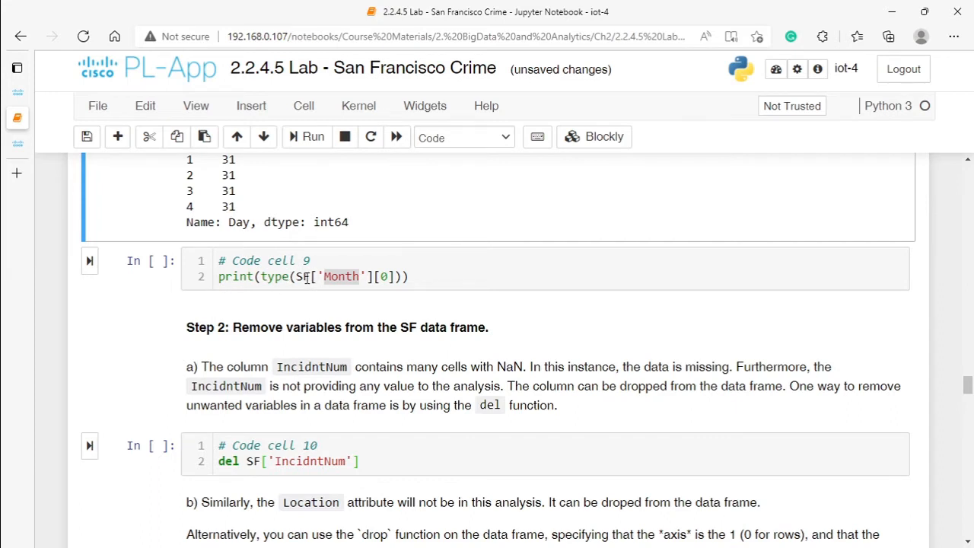
{"action": "left_click_drag", "start_coordinate": [296, 277], "coordinate": [366, 277]}
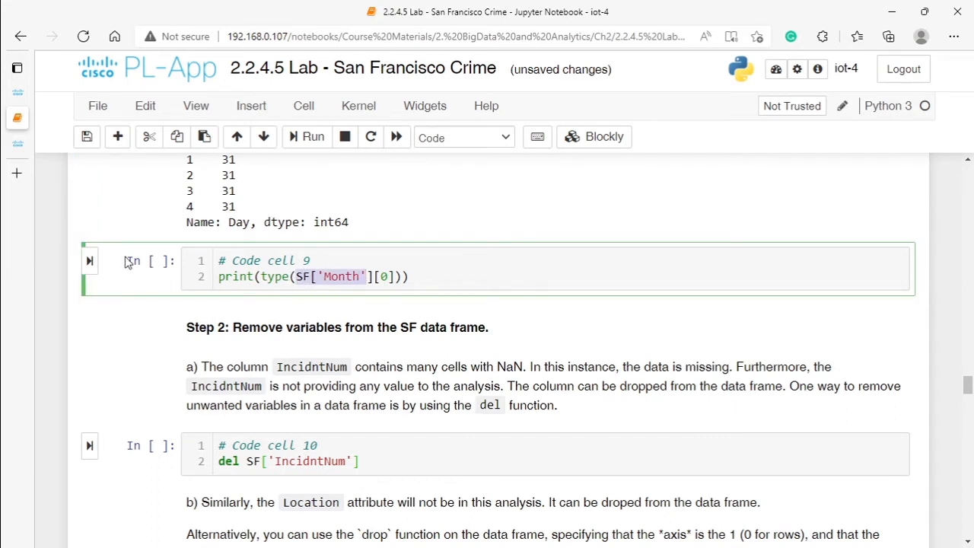
{"action": "left_click", "coordinate": [89, 261]}
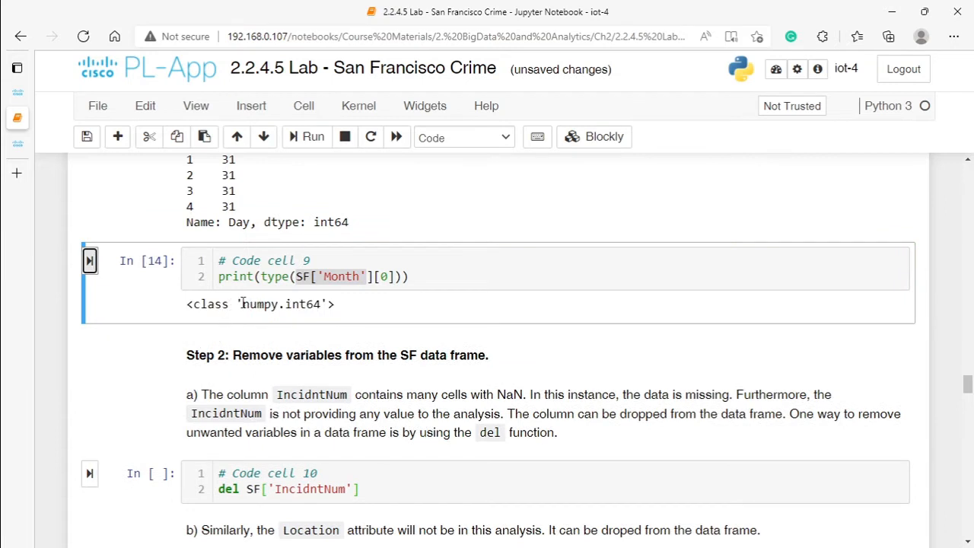
{"action": "left_click_drag", "start_coordinate": [242, 303], "coordinate": [317, 304]}
{"action": "left_click", "coordinate": [320, 305]}
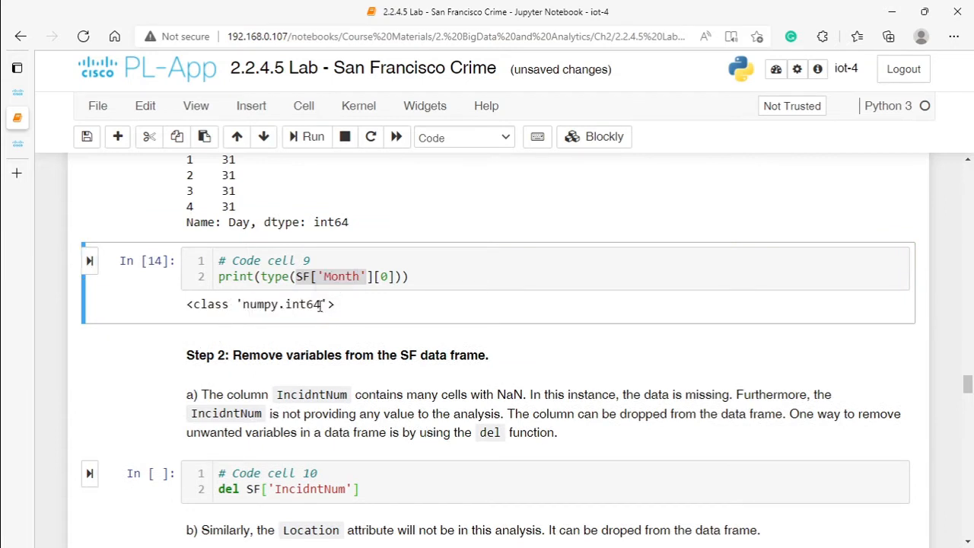
Step: Replace Month with Day in code cell 9 and rerun it to print the first Day value's data type
{"action": "left_click", "coordinate": [329, 277]}
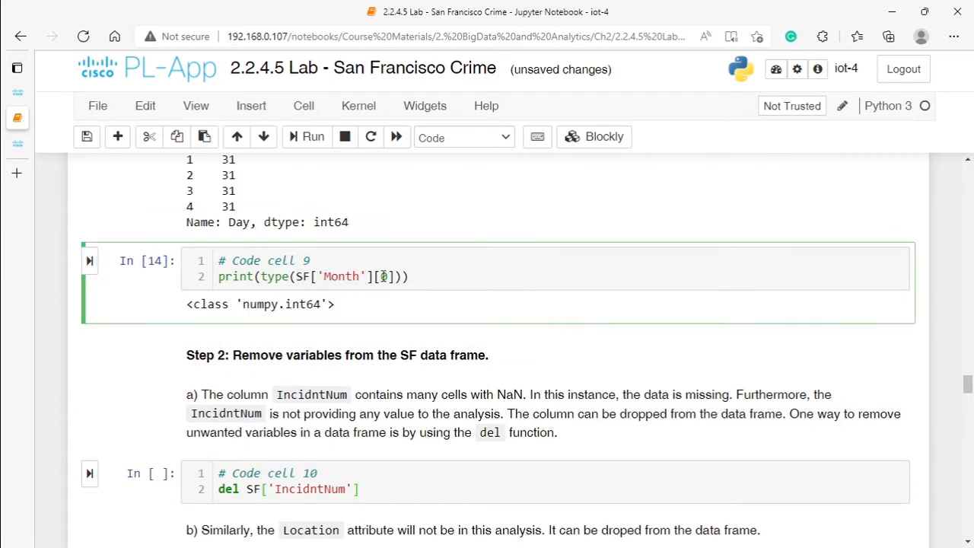
{"action": "double_click", "coordinate": [339, 276]}
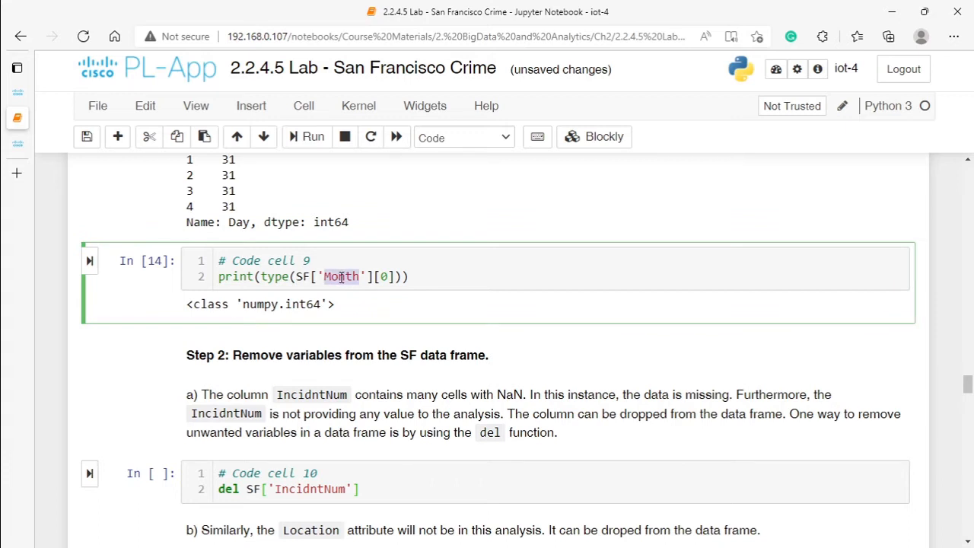
{"action": "type", "text": "Da"}
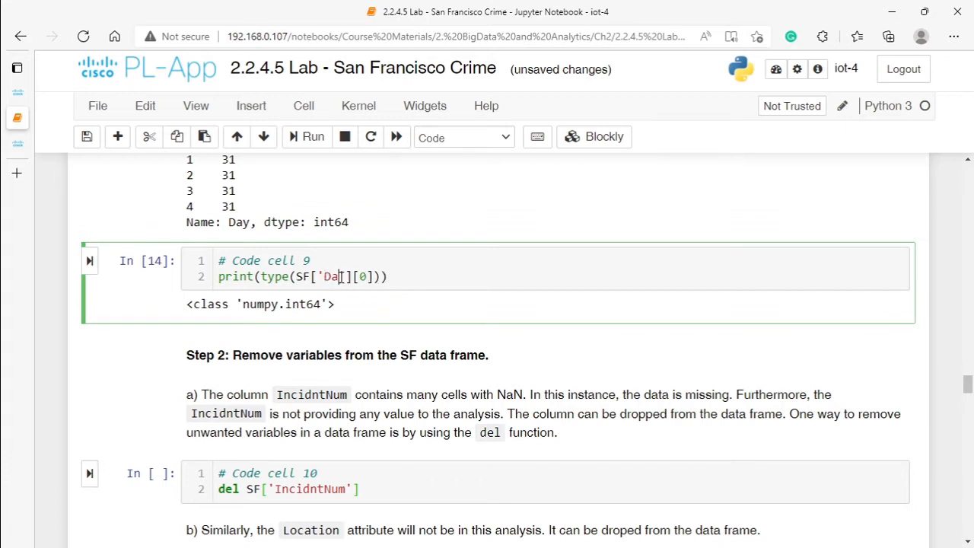
{"action": "type", "text": "y"}
{"action": "left_click", "coordinate": [89, 261]}
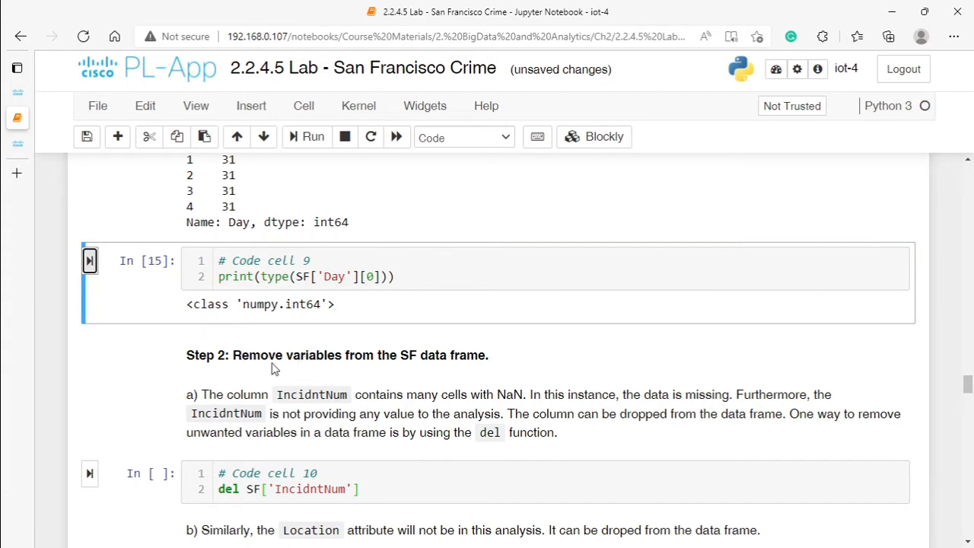
Step: Insert a cell above code cell 10 and run SF in it to display the data frame
{"action": "scroll", "coordinate": [411, 356], "scroll_direction": "down", "scroll_amount": 3}
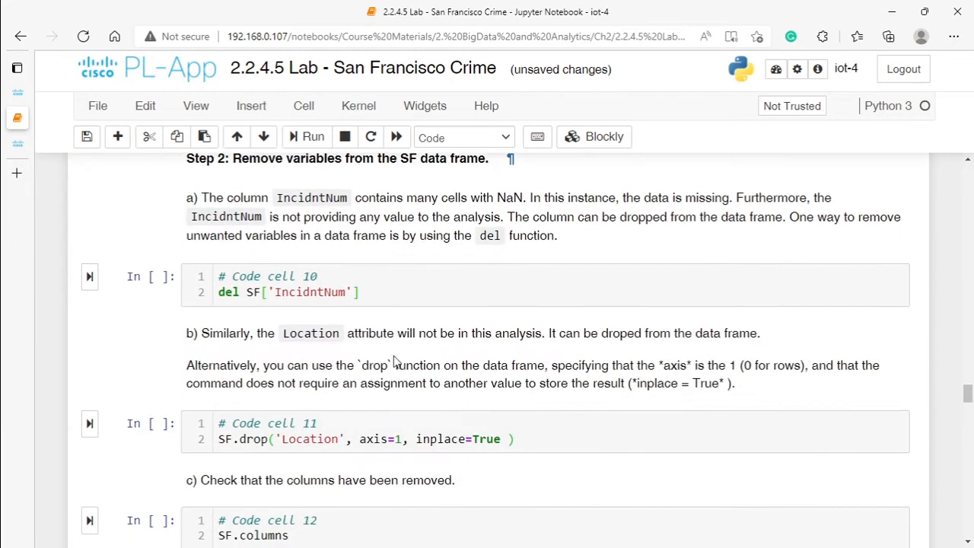
{"action": "left_click_drag", "start_coordinate": [273, 292], "coordinate": [350, 297]}
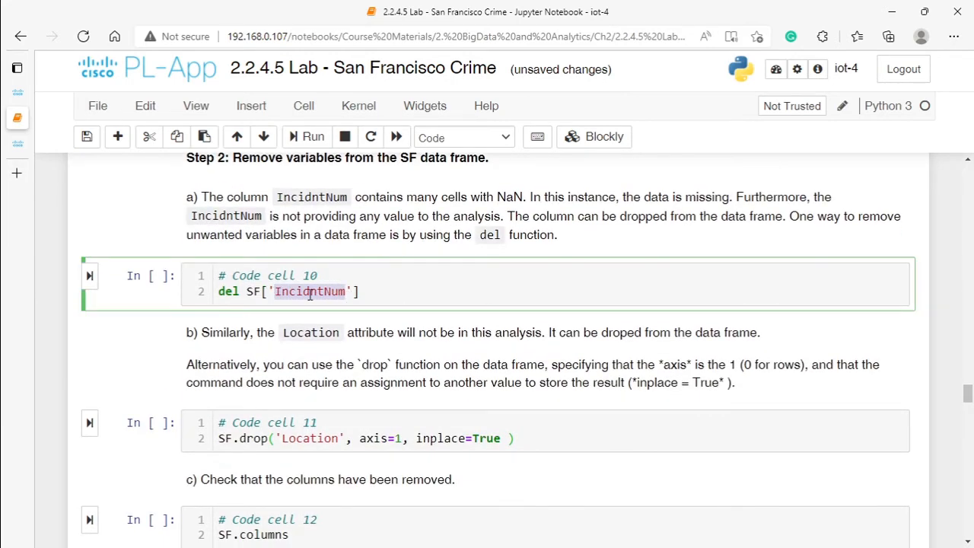
{"action": "right_click", "coordinate": [255, 286]}
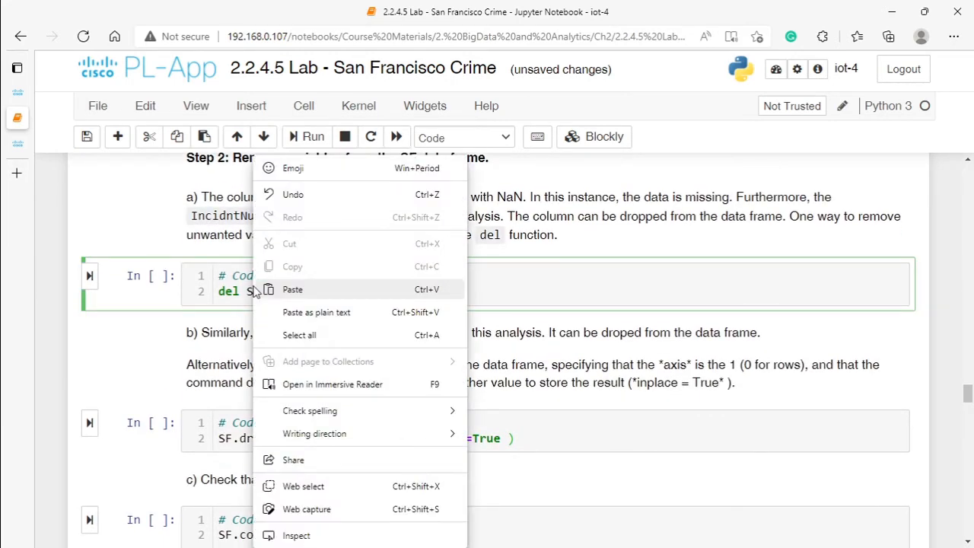
{"action": "left_click", "coordinate": [210, 287]}
{"action": "left_click", "coordinate": [251, 107]}
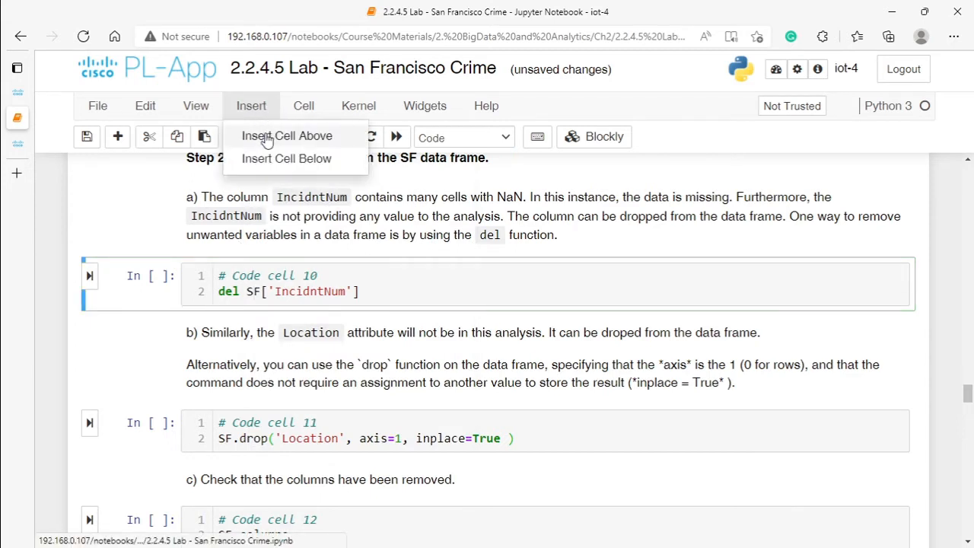
{"action": "left_click", "coordinate": [255, 135]}
{"action": "left_click", "coordinate": [240, 277]}
{"action": "type", "text": "SF"}
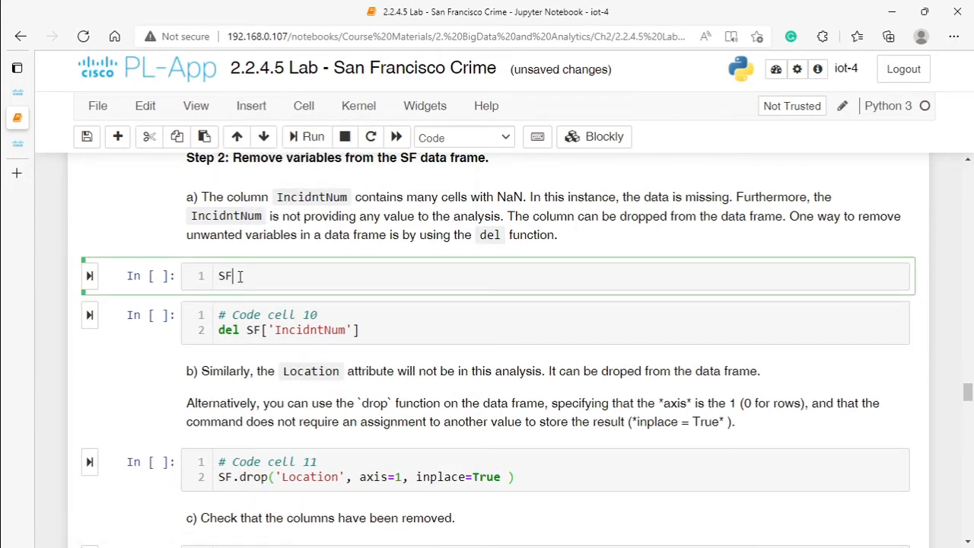
{"action": "left_click", "coordinate": [90, 275]}
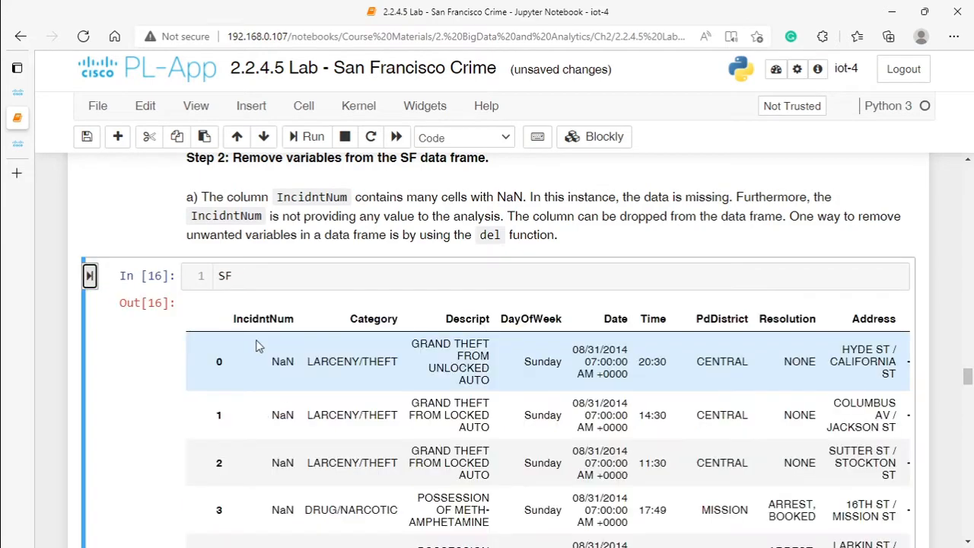
Step: Inspect the IncidntNum and Location columns in the SF table, and run code cell 10 to delete IncidntNum from SF
{"action": "left_click_drag", "start_coordinate": [233, 318], "coordinate": [301, 320]}
{"action": "scroll", "coordinate": [517, 380], "scroll_direction": "down", "scroll_amount": 5}
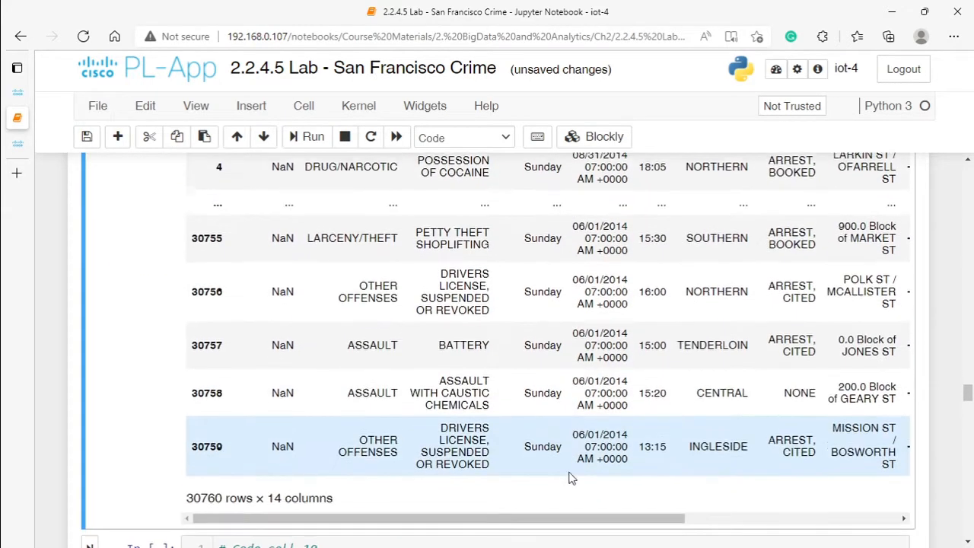
{"action": "left_click_drag", "start_coordinate": [552, 518], "coordinate": [760, 516]}
{"action": "scroll", "coordinate": [849, 271], "scroll_direction": "up", "scroll_amount": 3}
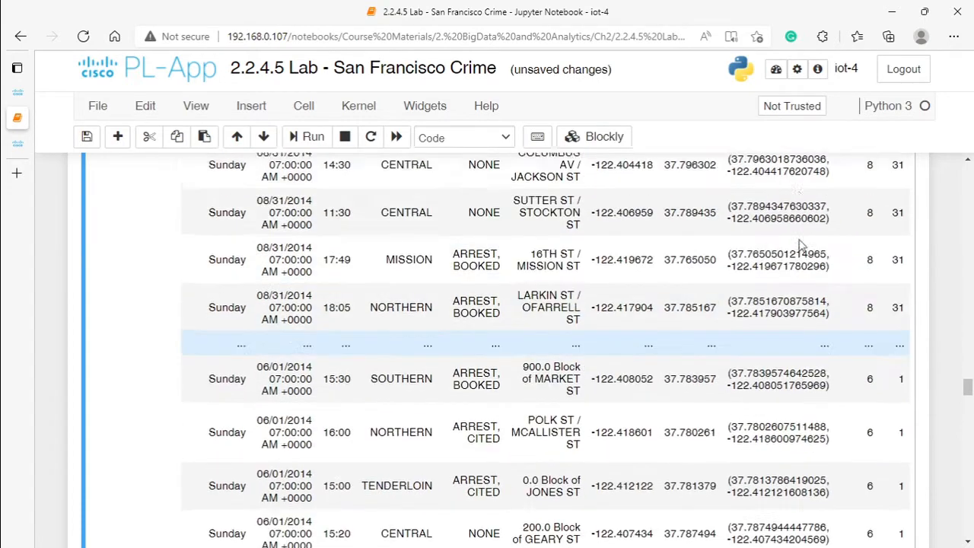
{"action": "scroll", "coordinate": [788, 222], "scroll_direction": "up", "scroll_amount": 3}
{"action": "double_click", "coordinate": [805, 322]}
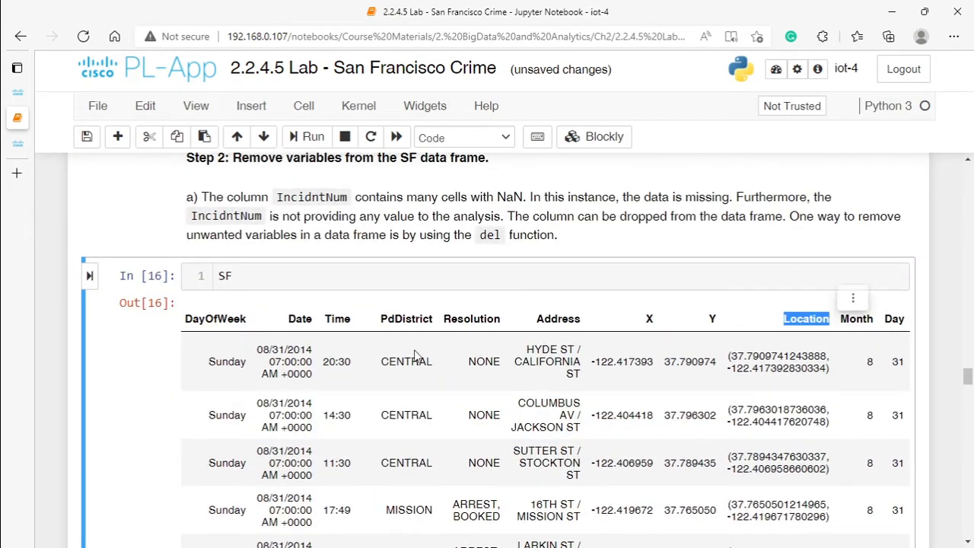
{"action": "scroll", "coordinate": [218, 312], "scroll_direction": "down", "scroll_amount": 1}
{"action": "scroll", "coordinate": [219, 312], "scroll_direction": "down", "scroll_amount": 10}
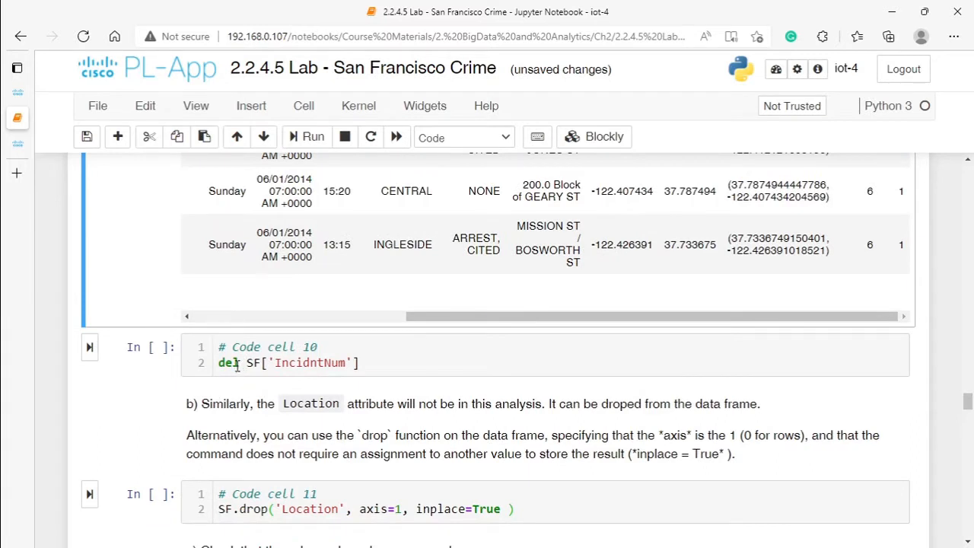
{"action": "left_click", "coordinate": [90, 347]}
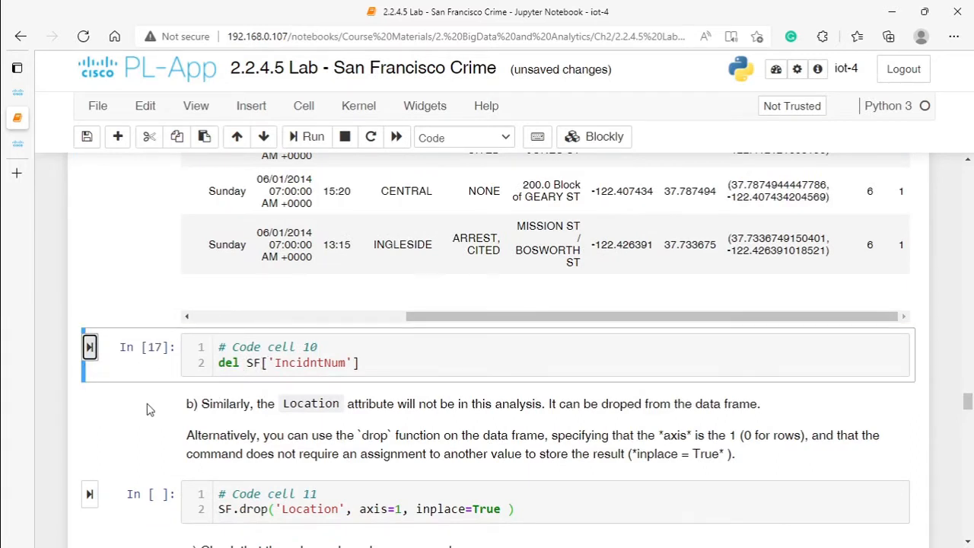
Step: Insert a cell below code cell 10 and run SF in it to display the updated data frame
{"action": "left_click", "coordinate": [369, 347]}
{"action": "right_click", "coordinate": [369, 348]}
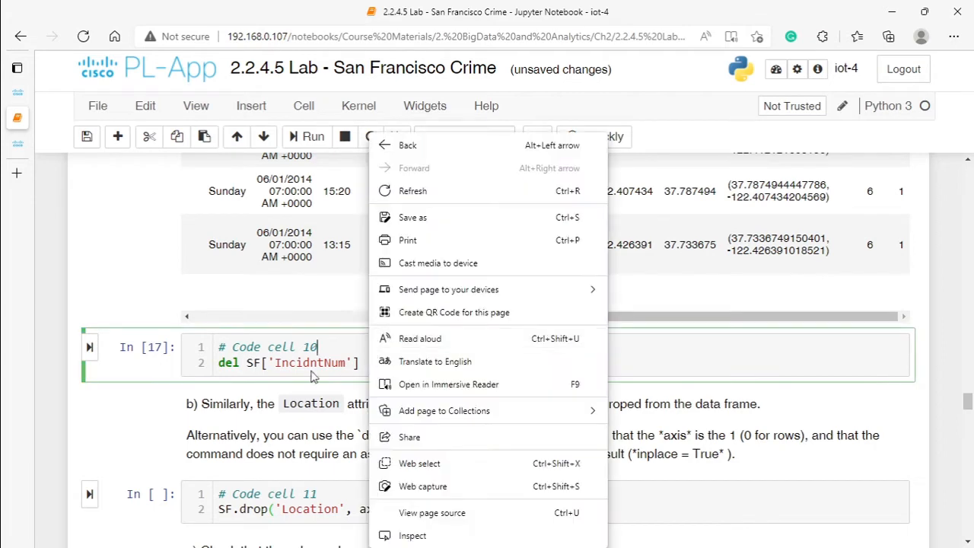
{"action": "left_click", "coordinate": [256, 110]}
{"action": "left_click", "coordinate": [274, 162]}
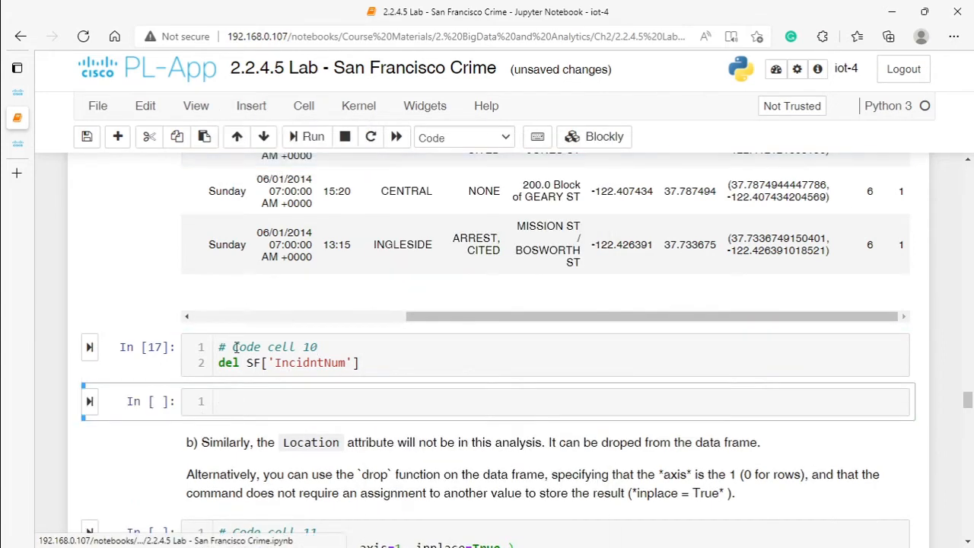
{"action": "left_click", "coordinate": [225, 407]}
{"action": "type", "text": "SF"}
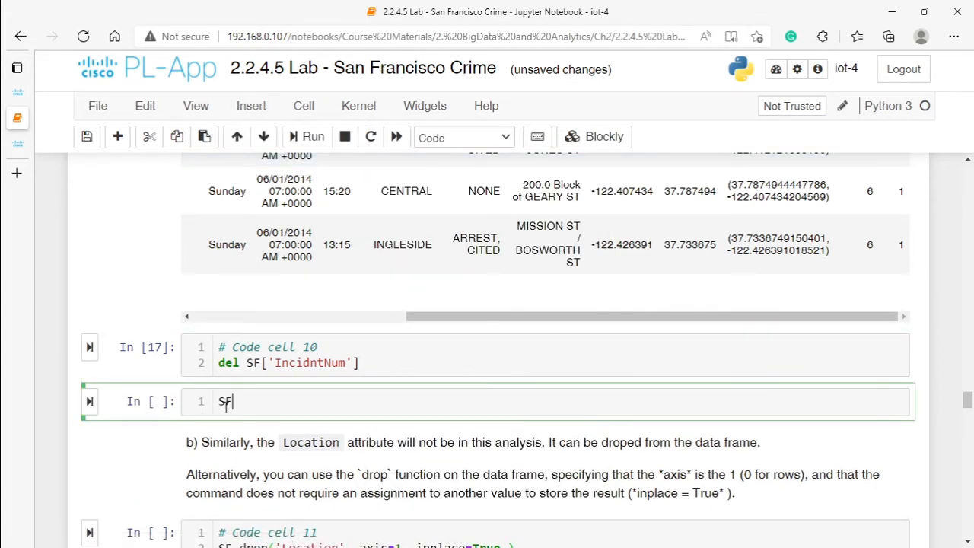
{"action": "left_click", "coordinate": [89, 401]}
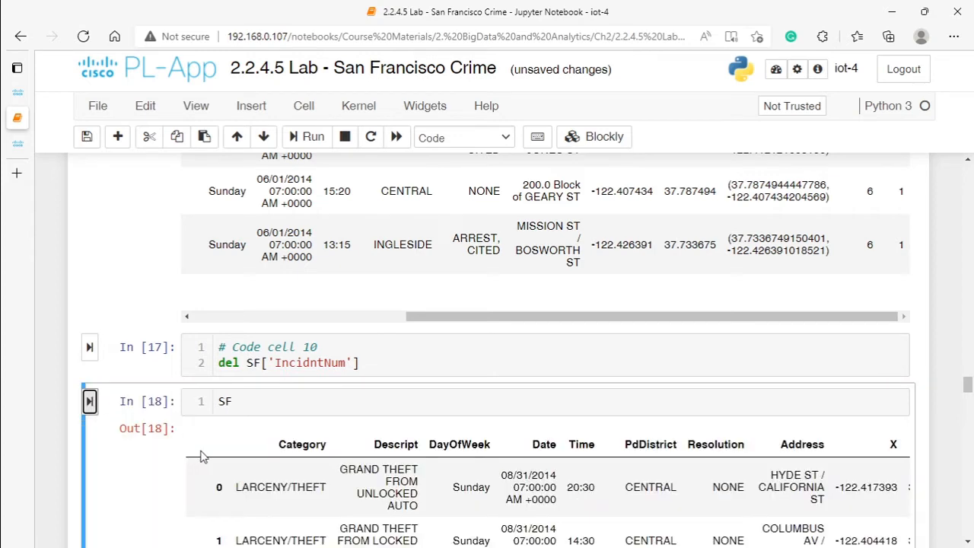
Step: Inspect the axis=1 argument in code cell 11 and run the cell to drop the Location column from SF
{"action": "scroll", "coordinate": [266, 426], "scroll_direction": "down", "scroll_amount": 5}
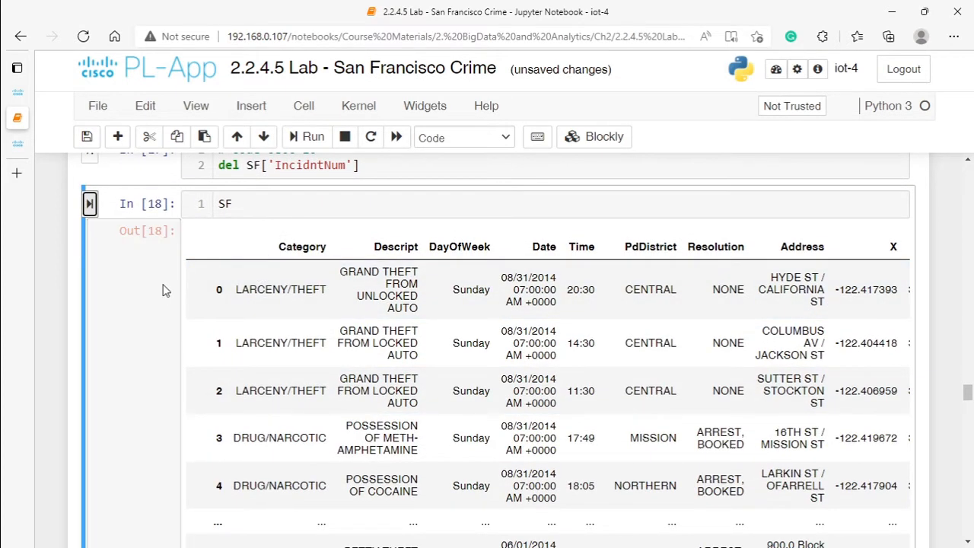
{"action": "scroll", "coordinate": [169, 297], "scroll_direction": "down", "scroll_amount": 5}
{"action": "scroll", "coordinate": [162, 316], "scroll_direction": "down", "scroll_amount": 10}
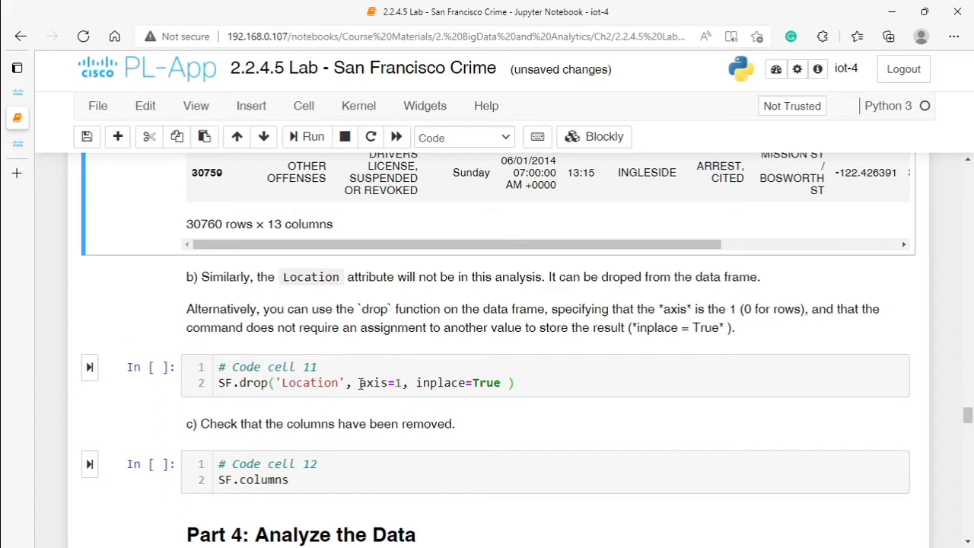
{"action": "left_click_drag", "start_coordinate": [360, 383], "coordinate": [402, 385]}
{"action": "left_click", "coordinate": [398, 384]}
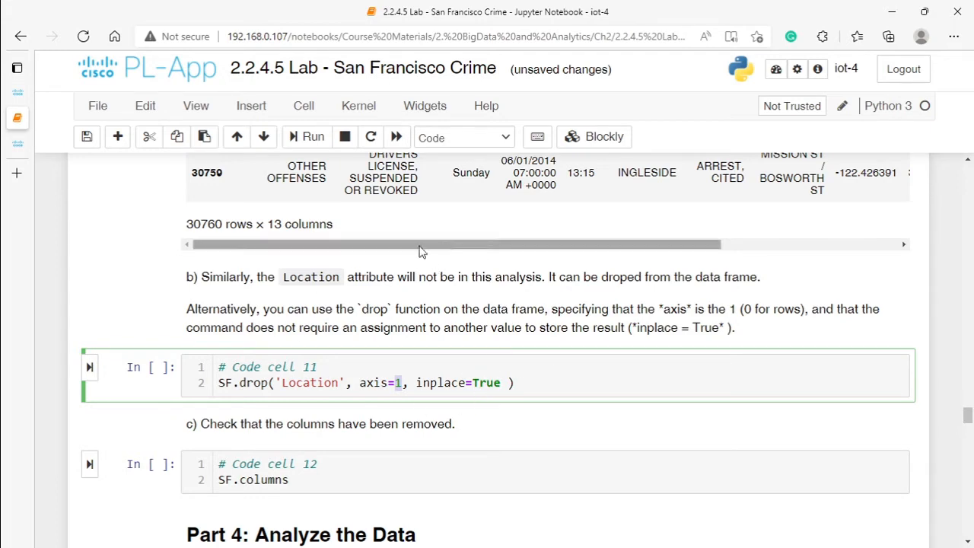
{"action": "left_click", "coordinate": [89, 367]}
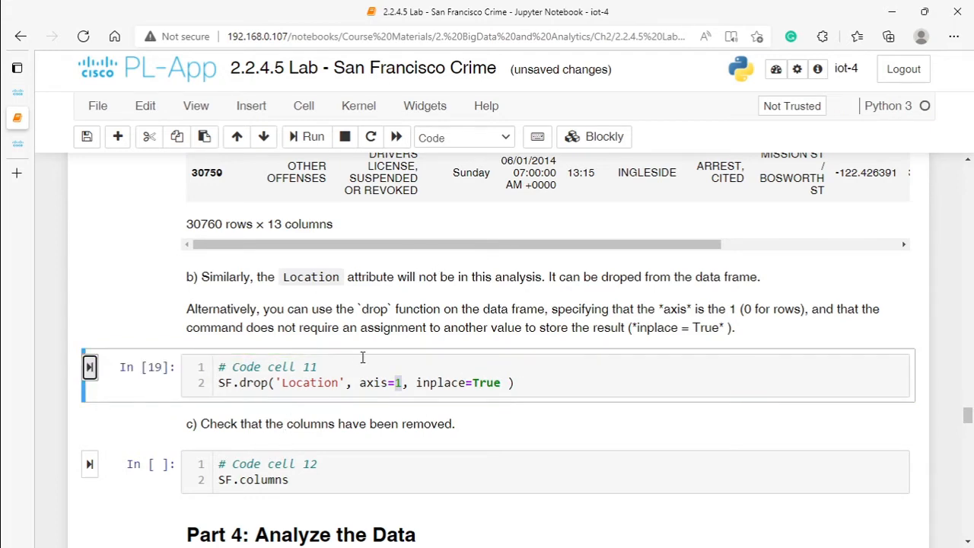
Step: Run code cell 12 to list the SF columns and check the Month and Day entries in the output
{"action": "scroll", "coordinate": [345, 363], "scroll_direction": "down", "scroll_amount": 2}
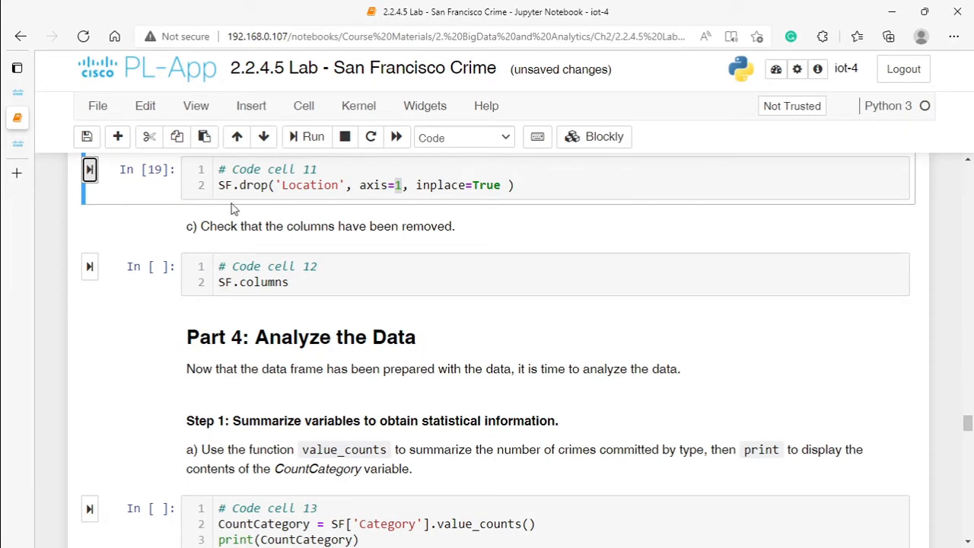
{"action": "left_click", "coordinate": [312, 185]}
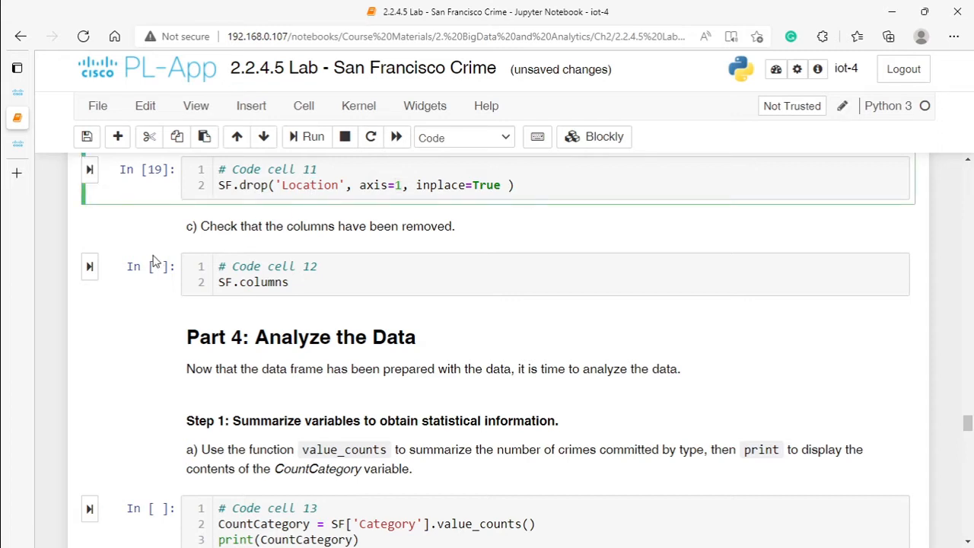
{"action": "left_click", "coordinate": [89, 268]}
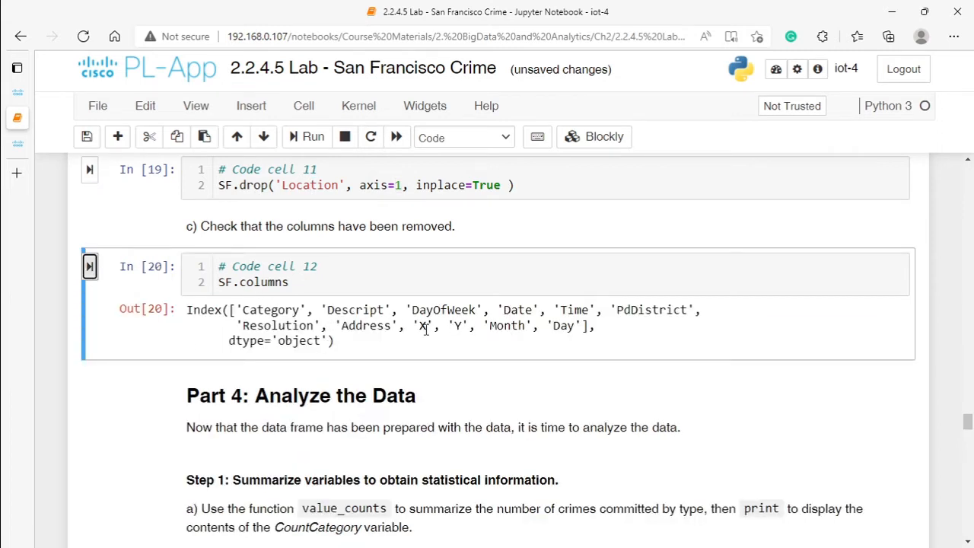
{"action": "left_click_drag", "start_coordinate": [484, 325], "coordinate": [581, 327]}
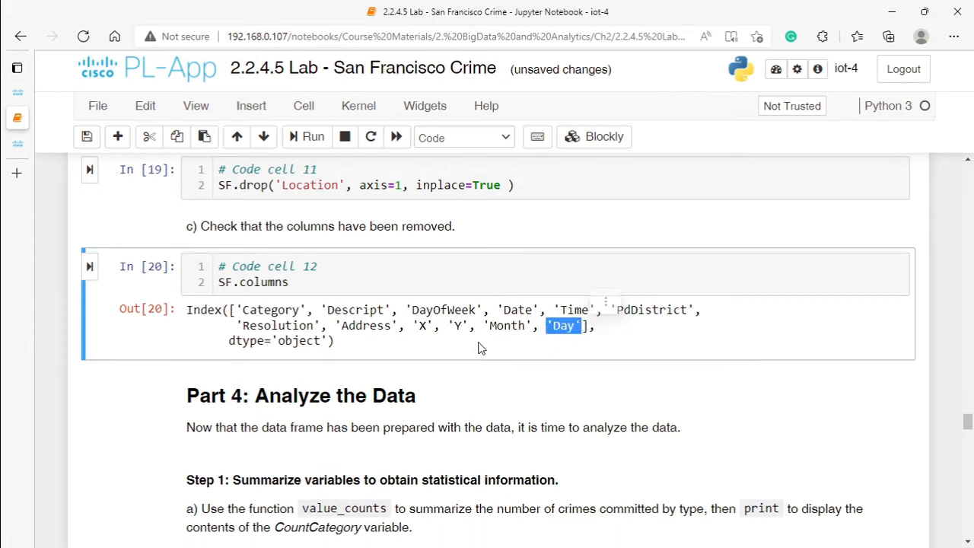
Step: Review the Part 4 code cells that summarize crimes by type, focusing on the Category column reference in code cell 13
{"action": "scroll", "coordinate": [434, 346], "scroll_direction": "down", "scroll_amount": 3}
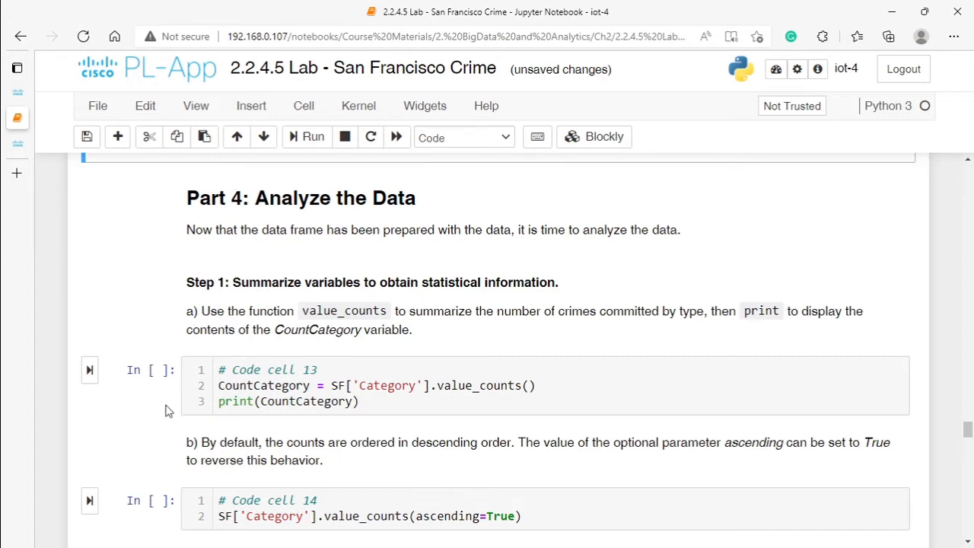
{"action": "scroll", "coordinate": [224, 362], "scroll_direction": "down", "scroll_amount": 3}
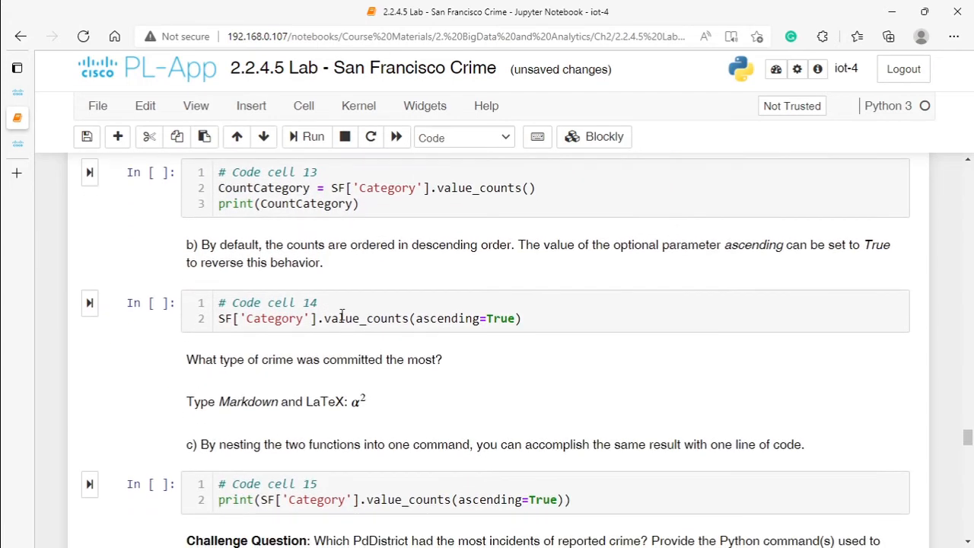
{"action": "scroll", "coordinate": [428, 288], "scroll_direction": "up", "scroll_amount": 3}
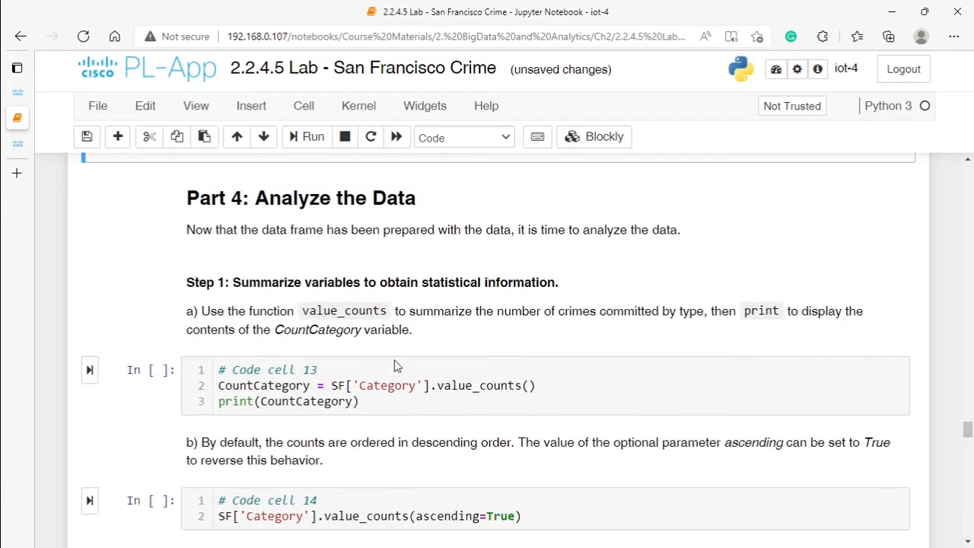
{"action": "right_click", "coordinate": [326, 369]}
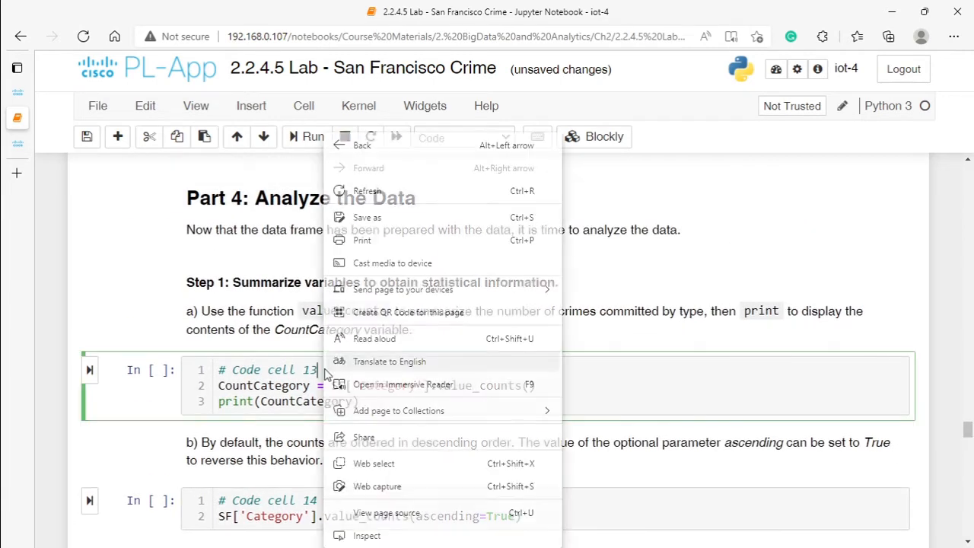
{"action": "left_click", "coordinate": [367, 385]}
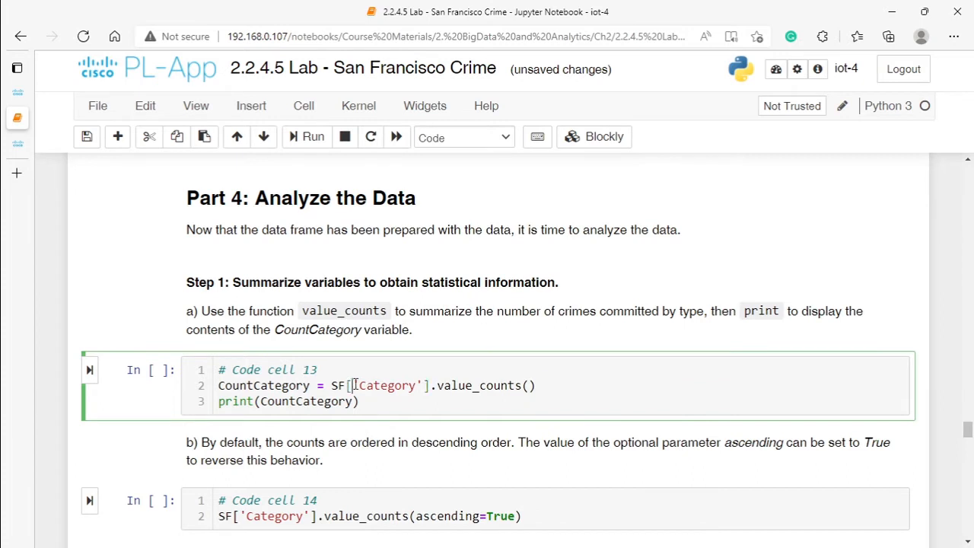
{"action": "left_click_drag", "start_coordinate": [352, 385], "coordinate": [424, 385]}
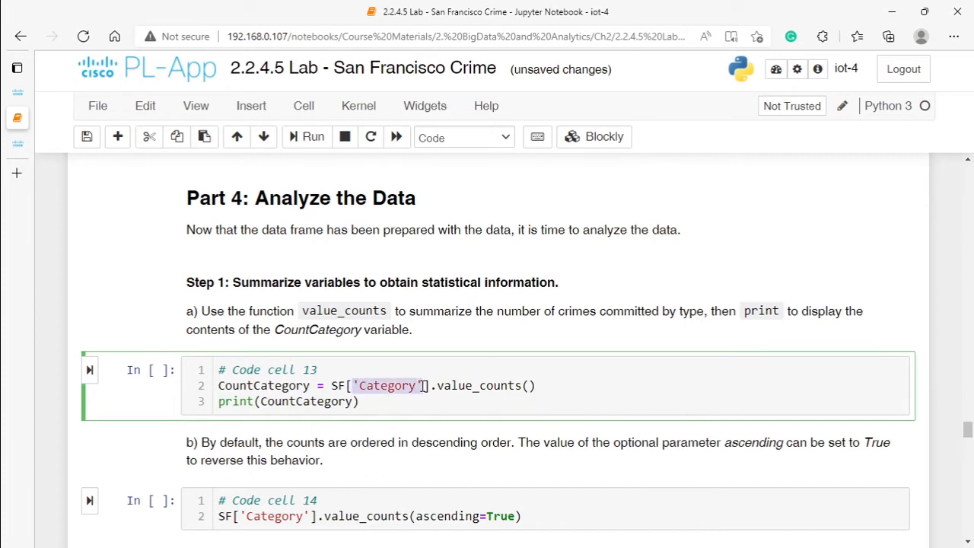
{"action": "left_click", "coordinate": [317, 385]}
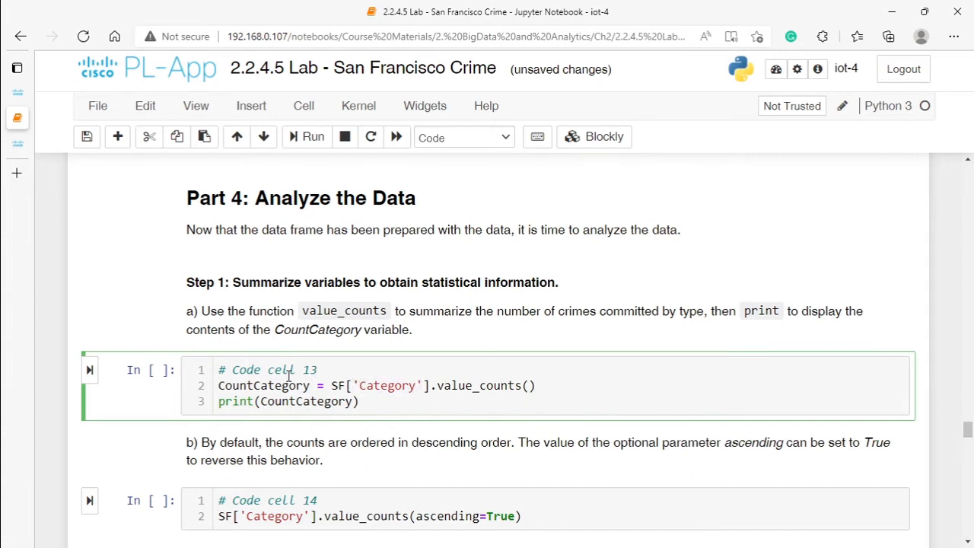
Step: Insert a cell above code cell 13 and run SF in it to display the data frame
{"action": "left_click", "coordinate": [252, 106]}
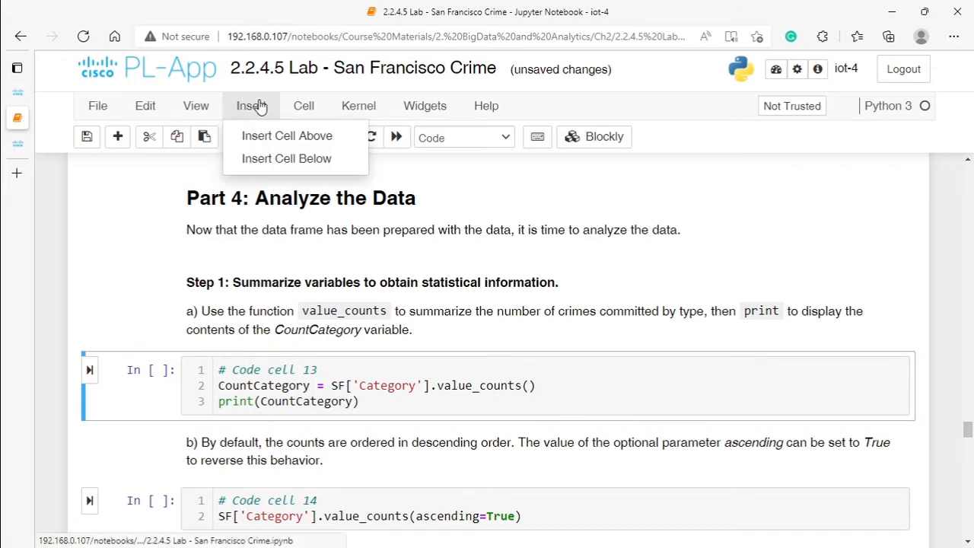
{"action": "left_click", "coordinate": [285, 137]}
{"action": "type", "text": "S"}
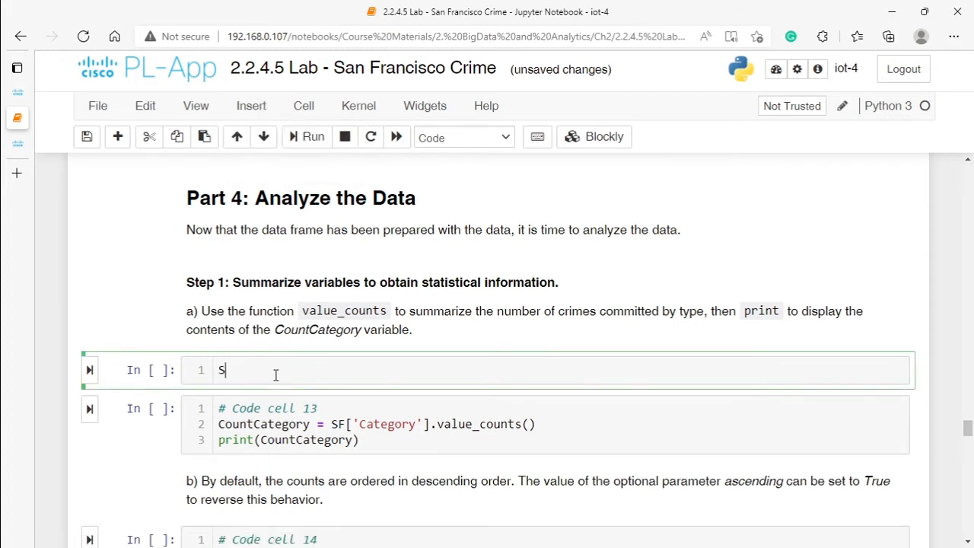
{"action": "type", "text": "F"}
{"action": "key", "text": "Return"}
{"action": "key", "text": "BackSpace"}
{"action": "left_click", "coordinate": [89, 369]}
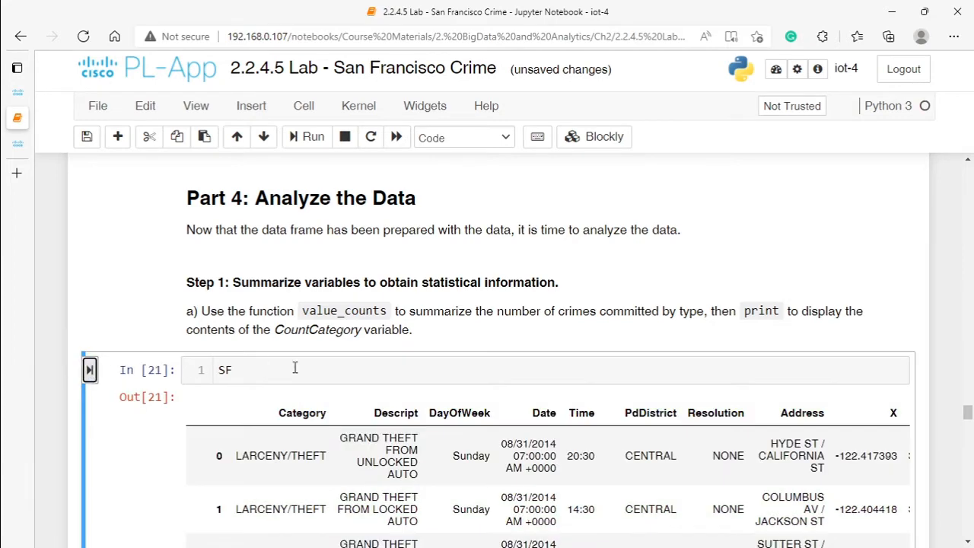
Step: Examine the crime types listed in the Category column of the SF table
{"action": "scroll", "coordinate": [280, 226], "scroll_direction": "down", "scroll_amount": 3}
{"action": "left_click_drag", "start_coordinate": [279, 221], "coordinate": [314, 217]}
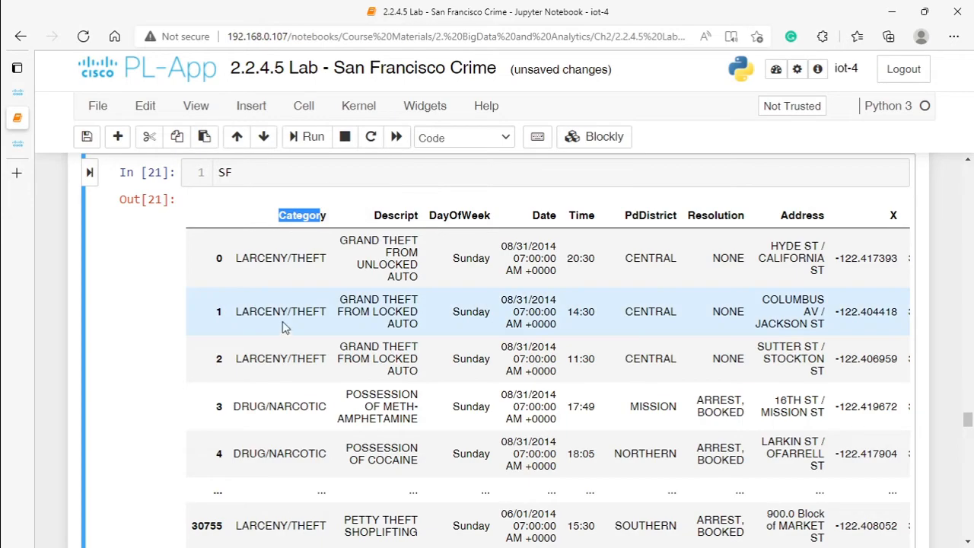
{"action": "scroll", "coordinate": [249, 315], "scroll_direction": "up", "scroll_amount": 3}
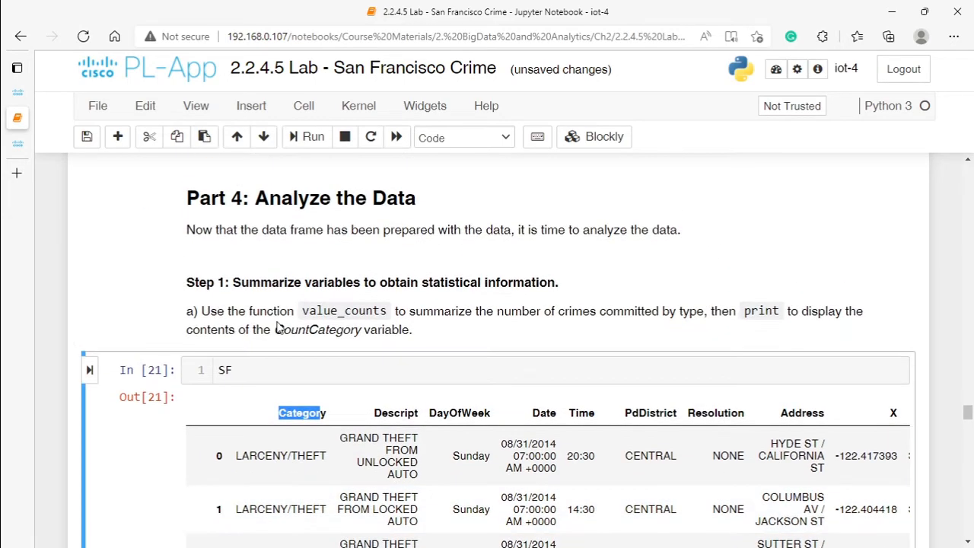
{"action": "scroll", "coordinate": [261, 335], "scroll_direction": "down", "scroll_amount": 8}
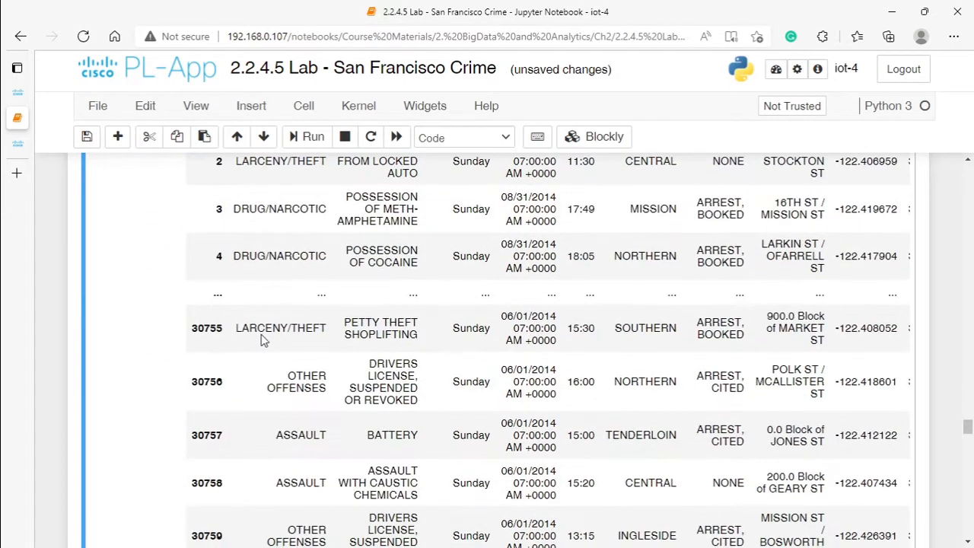
{"action": "scroll", "coordinate": [261, 339], "scroll_direction": "down", "scroll_amount": 3}
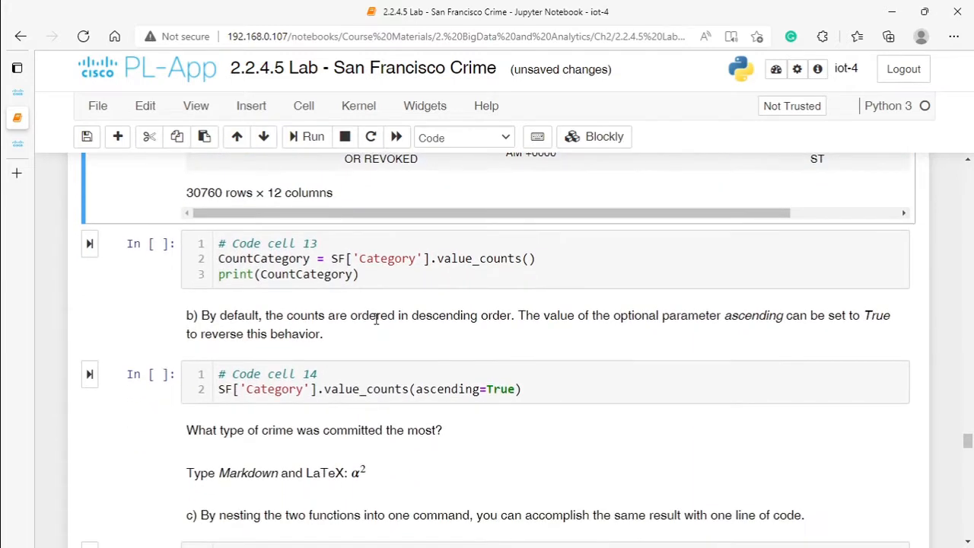
{"action": "scroll", "coordinate": [376, 320], "scroll_direction": "up", "scroll_amount": 3}
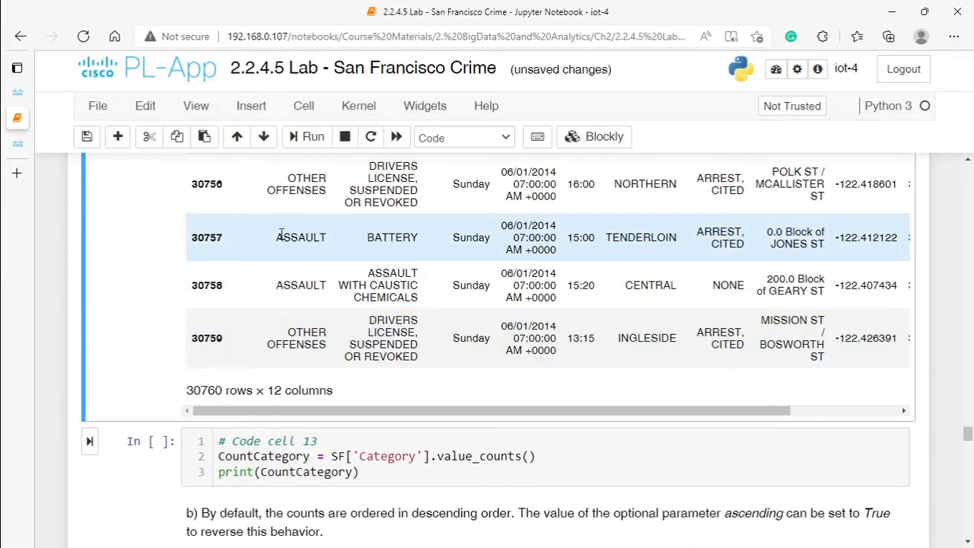
{"action": "scroll", "coordinate": [293, 289], "scroll_direction": "up", "scroll_amount": 3}
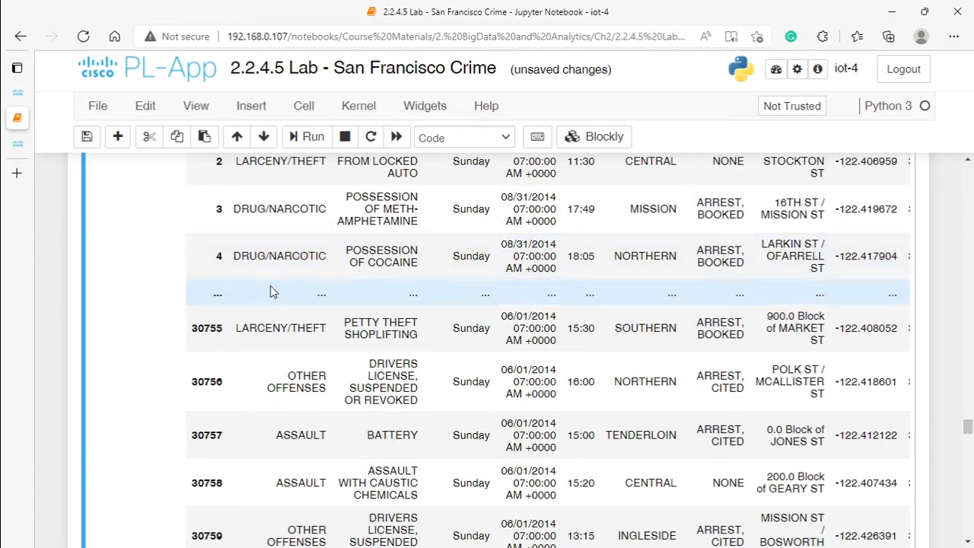
Step: Run code cell 13 to print the number of crimes per category, and inspect the counts for the first two categories
{"action": "scroll", "coordinate": [273, 292], "scroll_direction": "down", "scroll_amount": 4}
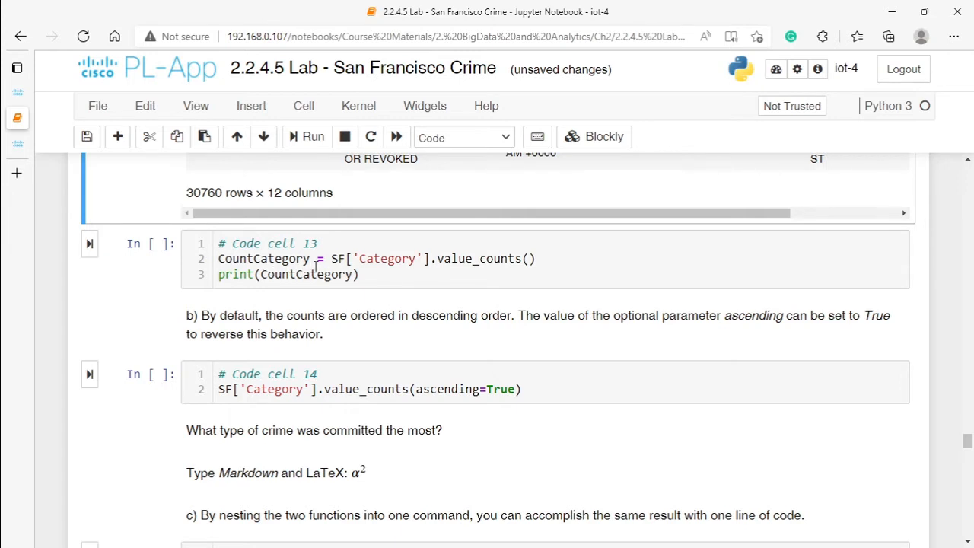
{"action": "left_click", "coordinate": [90, 244]}
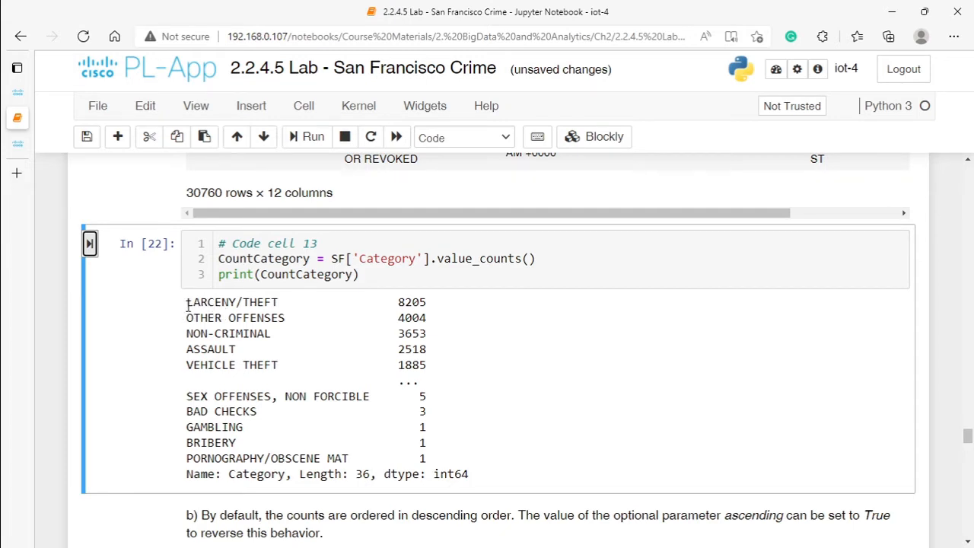
{"action": "left_click_drag", "start_coordinate": [187, 304], "coordinate": [284, 305]}
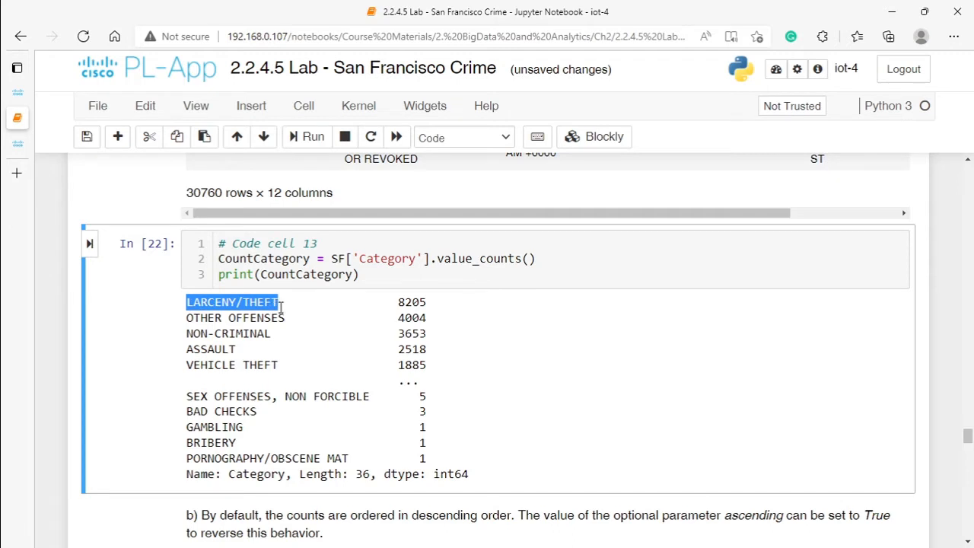
{"action": "left_click_drag", "start_coordinate": [398, 303], "coordinate": [437, 308]}
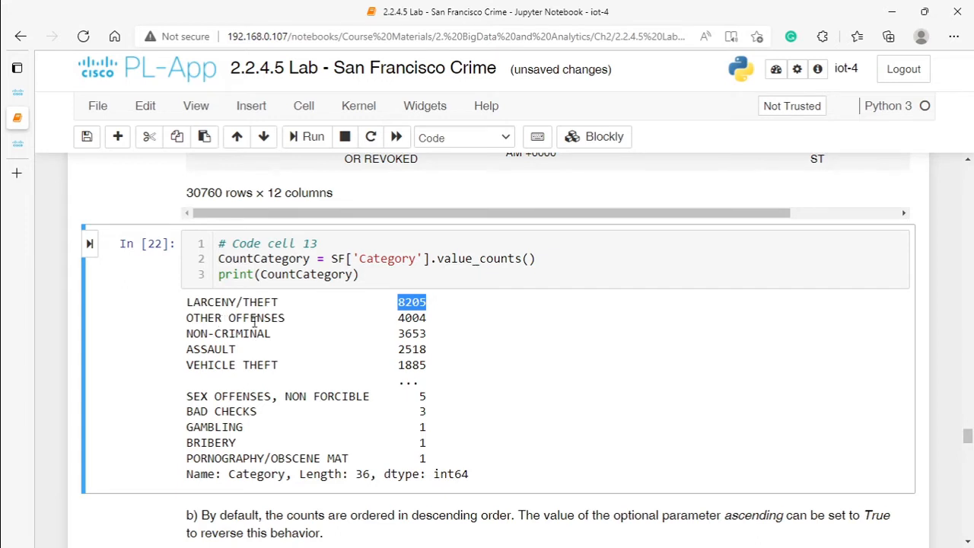
{"action": "left_click_drag", "start_coordinate": [392, 320], "coordinate": [470, 330]}
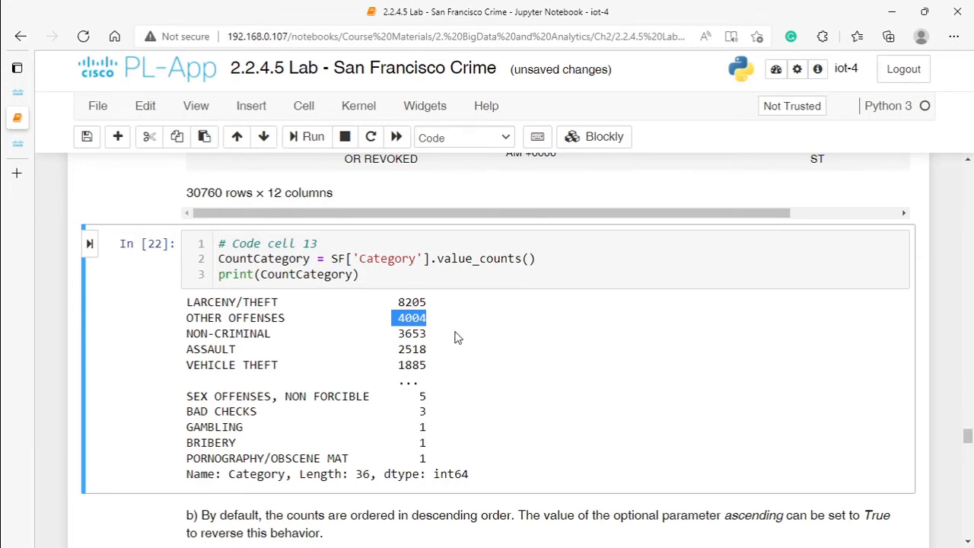
Step: Run code cell 14 to list the crime counts per category in ascending order, and inspect the lowest counts and the most frequent category
{"action": "scroll", "coordinate": [487, 321], "scroll_direction": "down", "scroll_amount": 3}
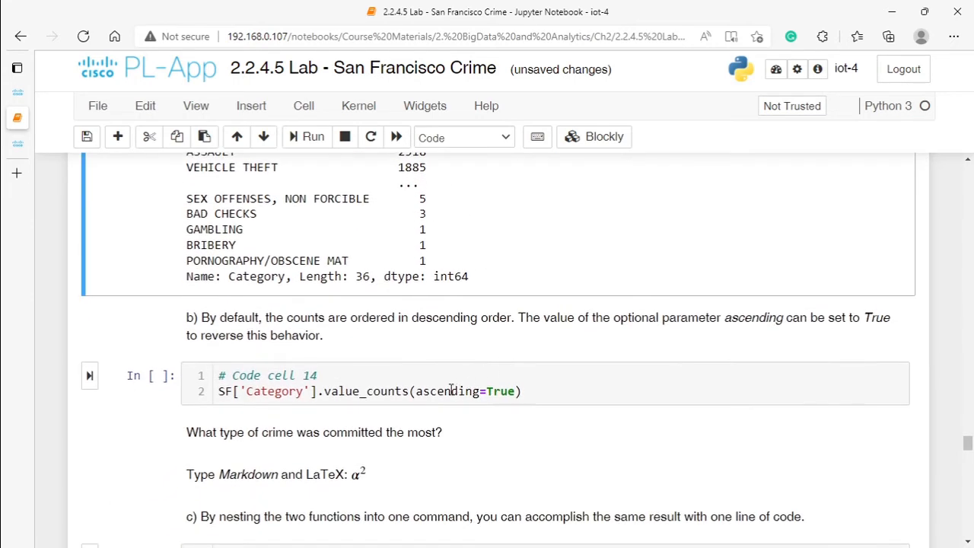
{"action": "left_click_drag", "start_coordinate": [415, 391], "coordinate": [478, 391]}
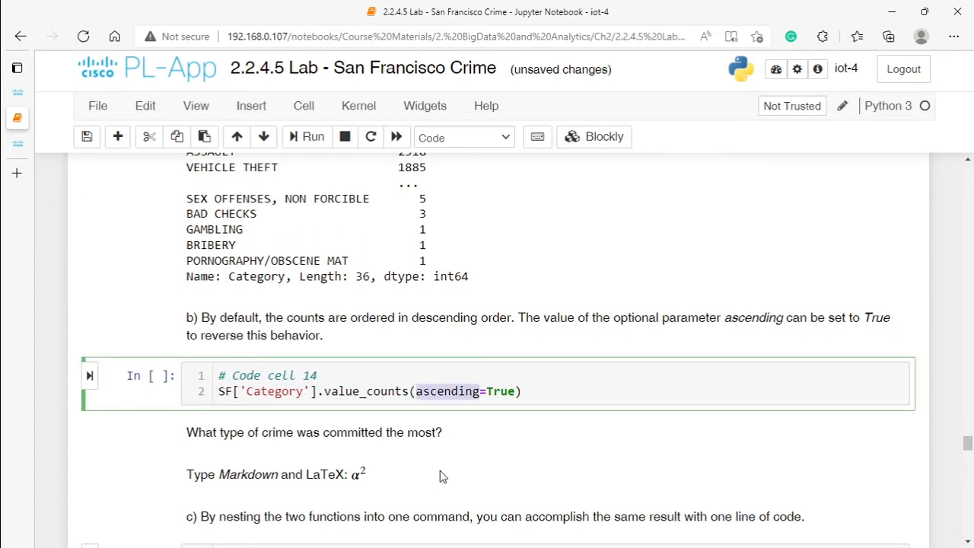
{"action": "left_click", "coordinate": [89, 376]}
{"action": "double_click", "coordinate": [421, 419]}
{"action": "double_click", "coordinate": [421, 434]}
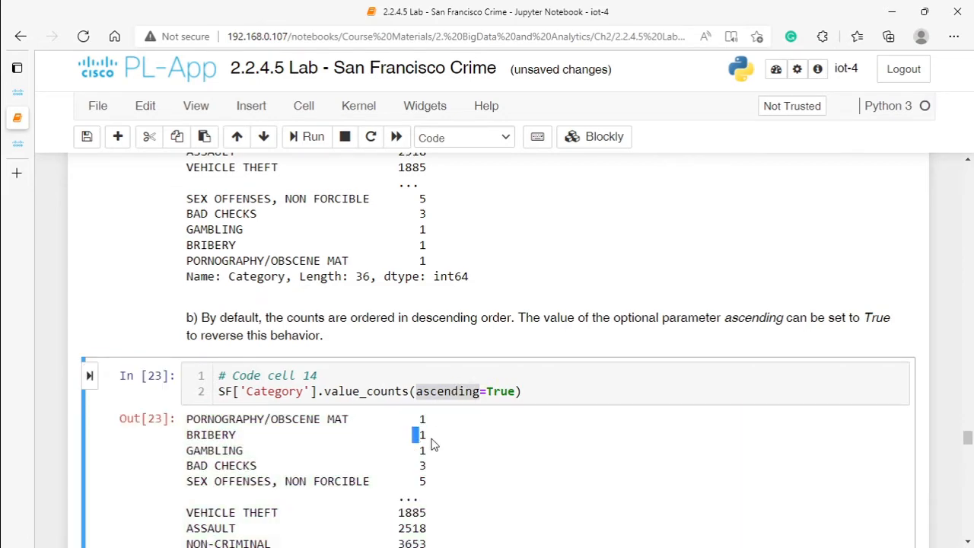
{"action": "double_click", "coordinate": [421, 449]}
{"action": "double_click", "coordinate": [422, 465]}
{"action": "scroll", "coordinate": [421, 456], "scroll_direction": "down", "scroll_amount": 3}
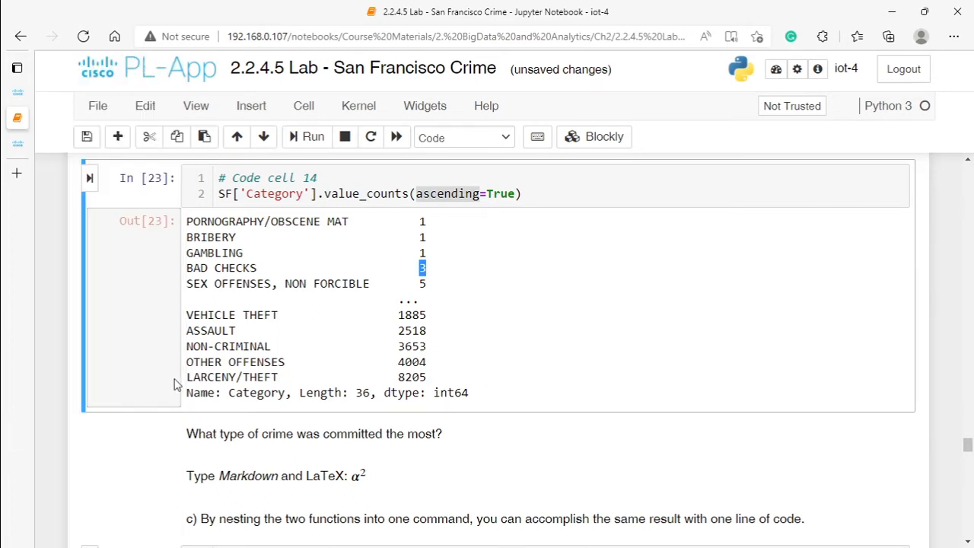
{"action": "left_click_drag", "start_coordinate": [187, 376], "coordinate": [289, 375]}
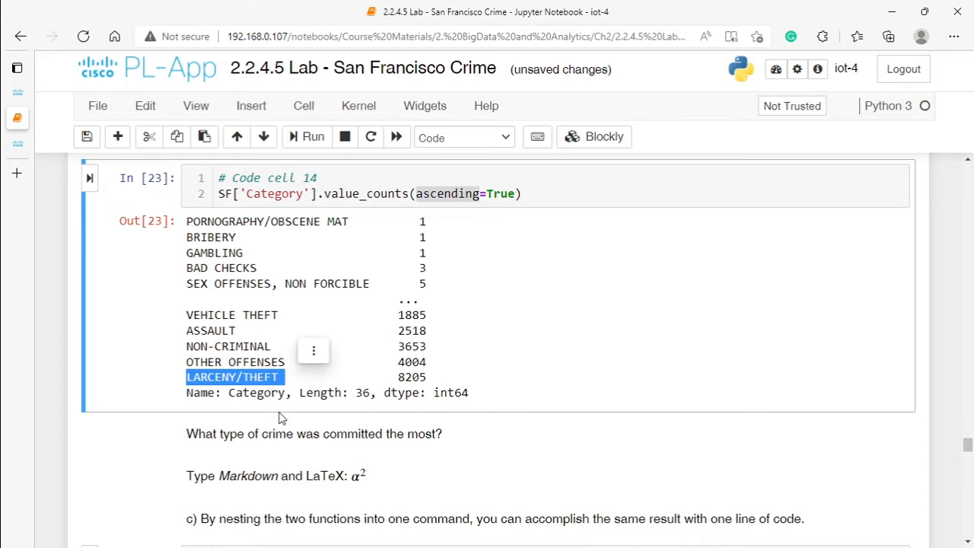
Step: Run code cell 15 to print the ascending category counts with one nested command, and check its Category column reference
{"action": "scroll", "coordinate": [210, 495], "scroll_direction": "down", "scroll_amount": 1}
{"action": "scroll", "coordinate": [212, 495], "scroll_direction": "down", "scroll_amount": 2}
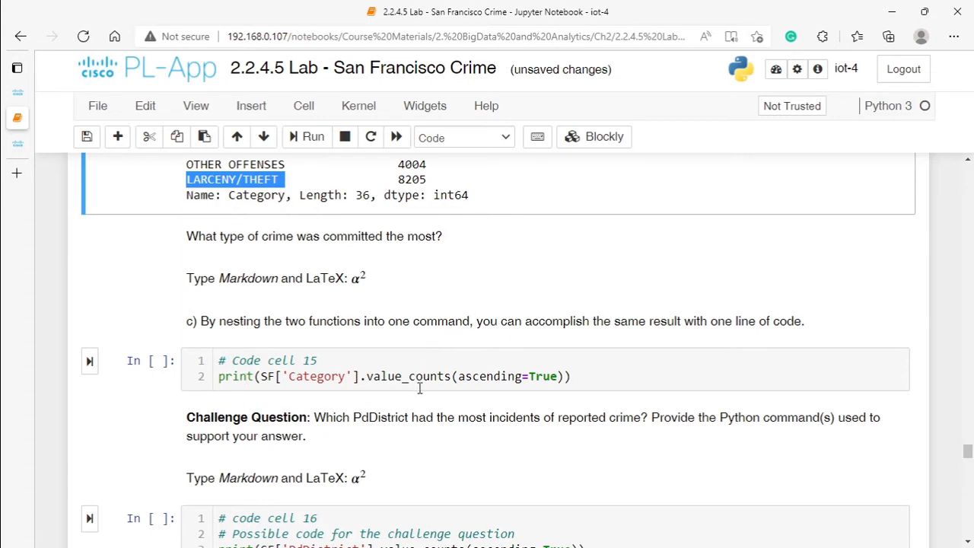
{"action": "left_click", "coordinate": [577, 377]}
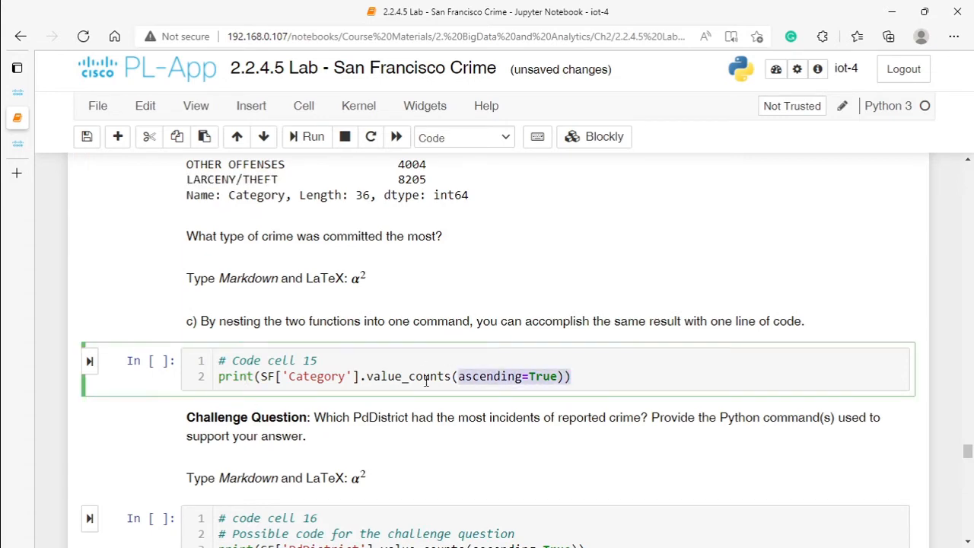
{"action": "left_click", "coordinate": [90, 363]}
{"action": "scroll", "coordinate": [276, 449], "scroll_direction": "down", "scroll_amount": 3}
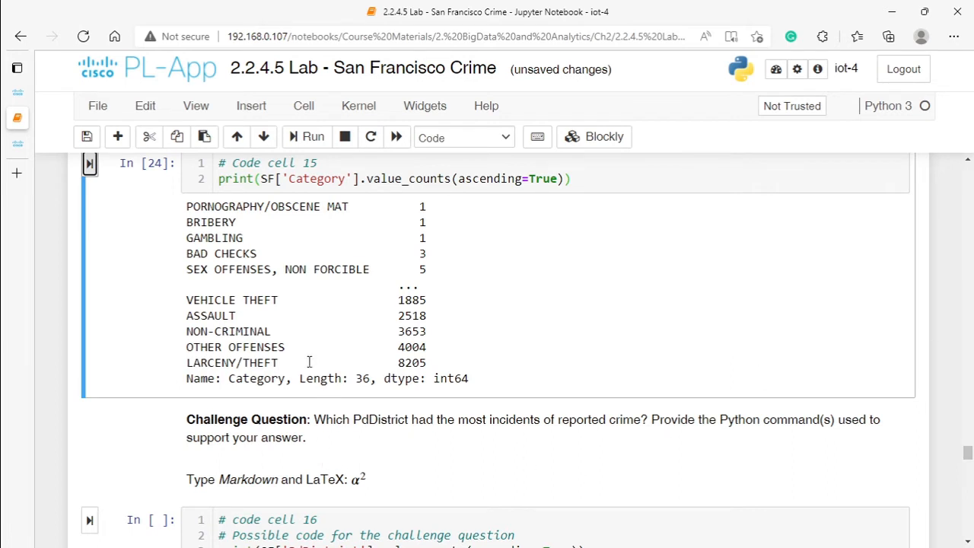
{"action": "left_click_drag", "start_coordinate": [286, 177], "coordinate": [346, 177]}
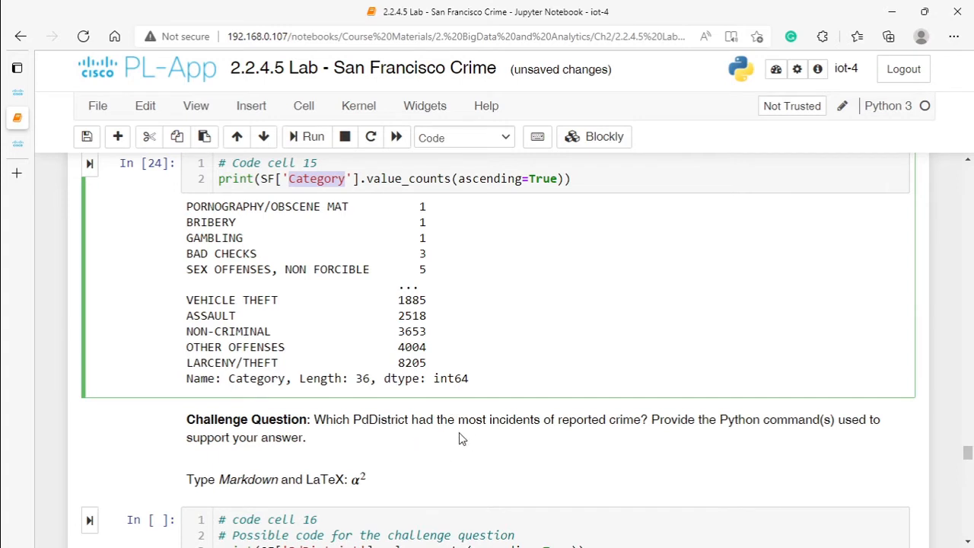
{"action": "key", "text": "Escape"}
Step: Read the challenge question about PdDistrict and locate the PdDistrict column in the SF table
{"action": "left_click_drag", "start_coordinate": [352, 420], "coordinate": [415, 420]}
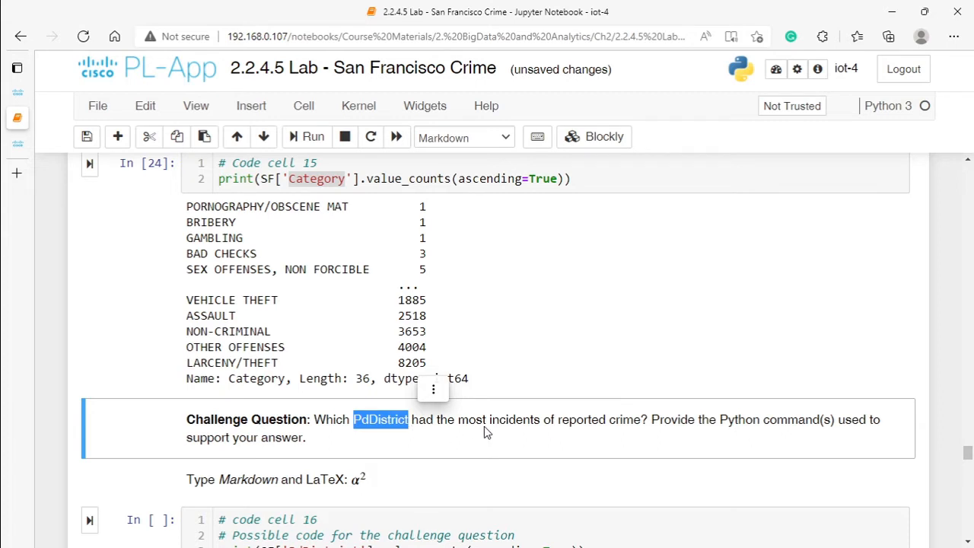
{"action": "left_click", "coordinate": [583, 426]}
{"action": "left_click", "coordinate": [384, 520]}
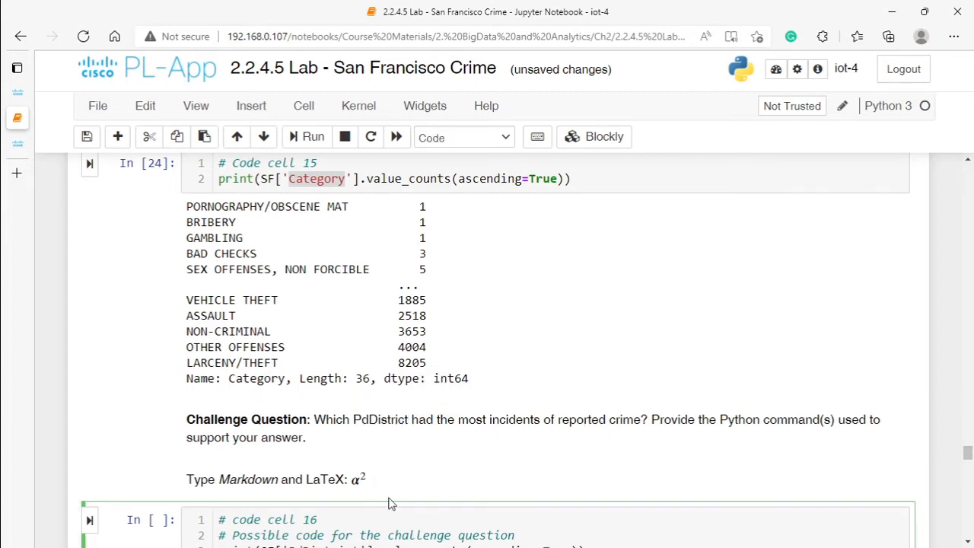
{"action": "scroll", "coordinate": [392, 504], "scroll_direction": "up", "scroll_amount": 10}
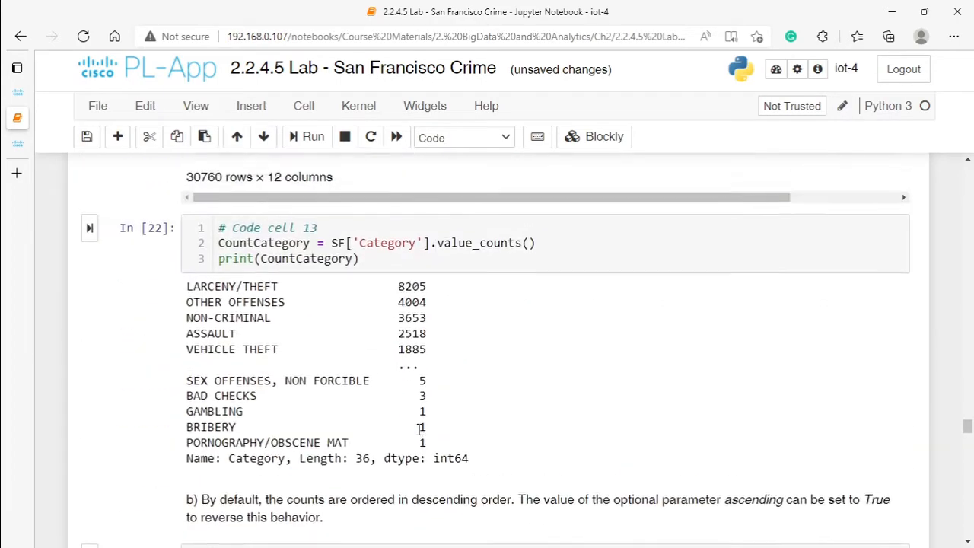
{"action": "scroll", "coordinate": [420, 428], "scroll_direction": "up", "scroll_amount": 10}
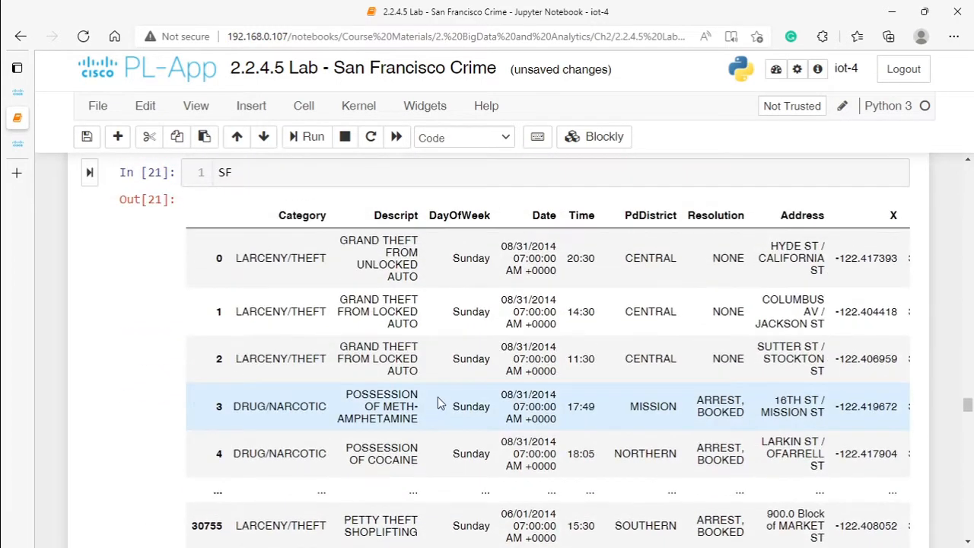
{"action": "left_click_drag", "start_coordinate": [625, 215], "coordinate": [688, 216]}
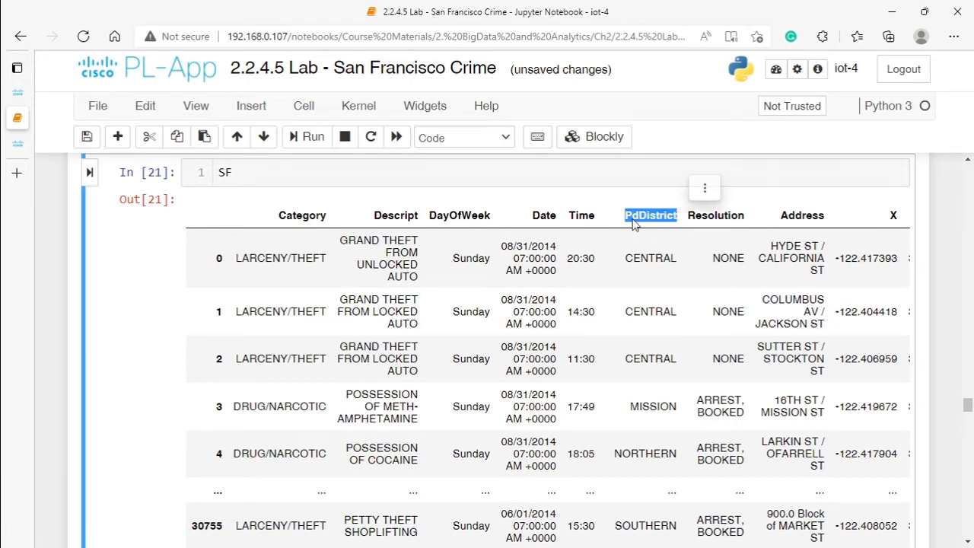
{"action": "scroll", "coordinate": [481, 330], "scroll_direction": "down", "scroll_amount": 15}
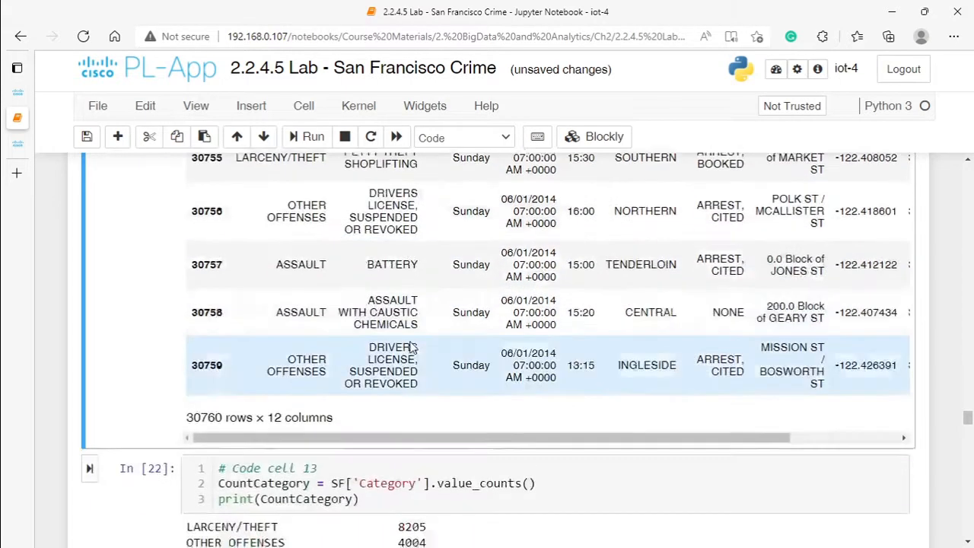
{"action": "scroll", "coordinate": [417, 334], "scroll_direction": "up", "scroll_amount": 5}
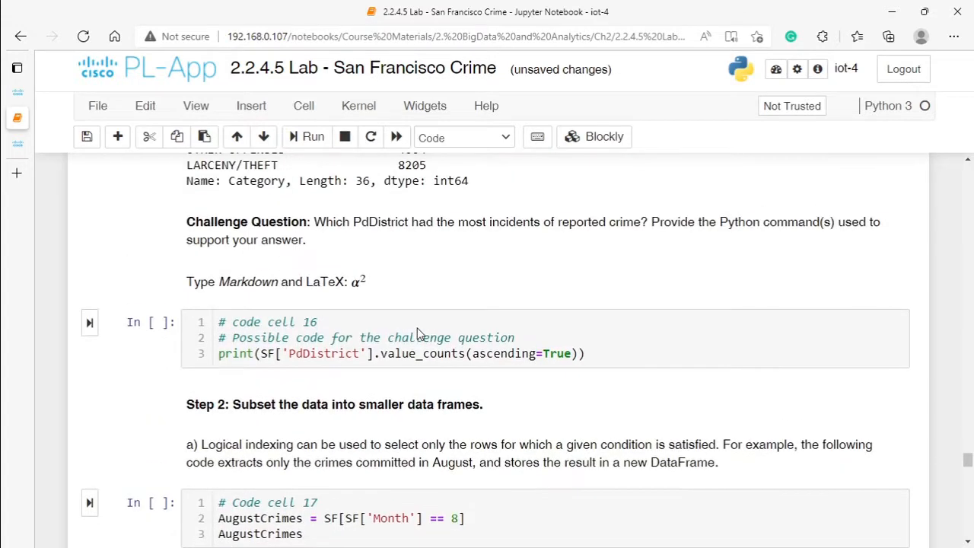
Step: Run code cell 16 to print the crime counts per PdDistrict in ascending order, and compare the first and last districts' counts
{"action": "scroll", "coordinate": [377, 355], "scroll_direction": "down", "scroll_amount": 2}
{"action": "left_click", "coordinate": [90, 323]}
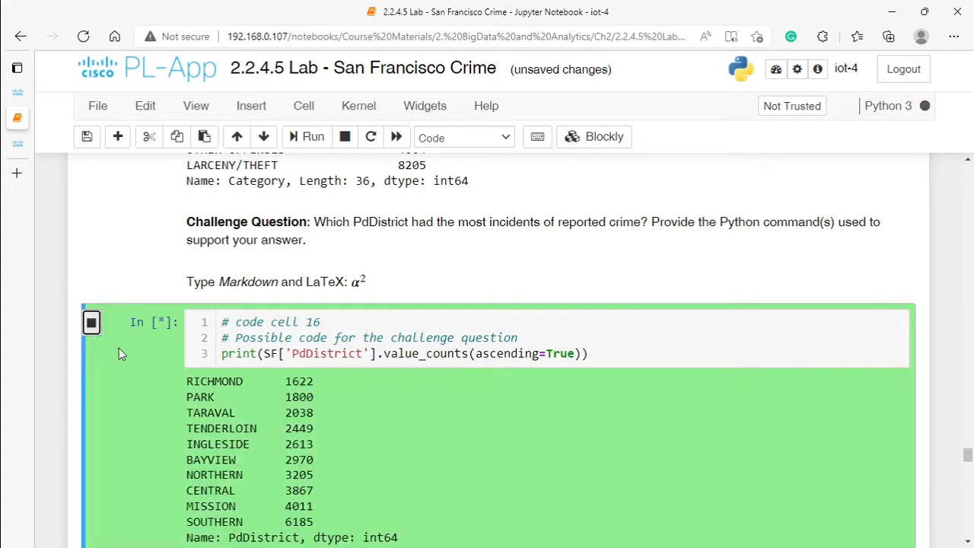
{"action": "left_click_drag", "start_coordinate": [188, 386], "coordinate": [251, 380]}
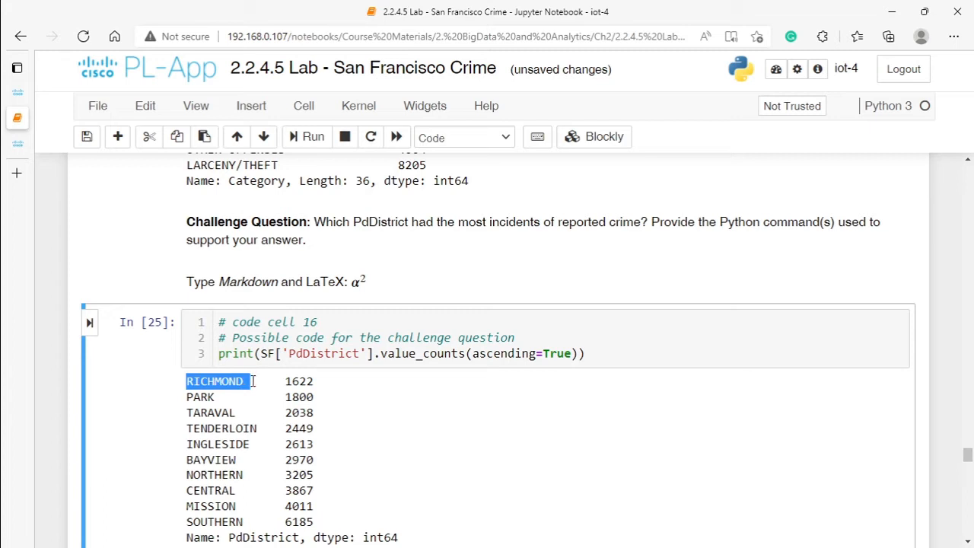
{"action": "left_click_drag", "start_coordinate": [251, 381], "coordinate": [245, 389]}
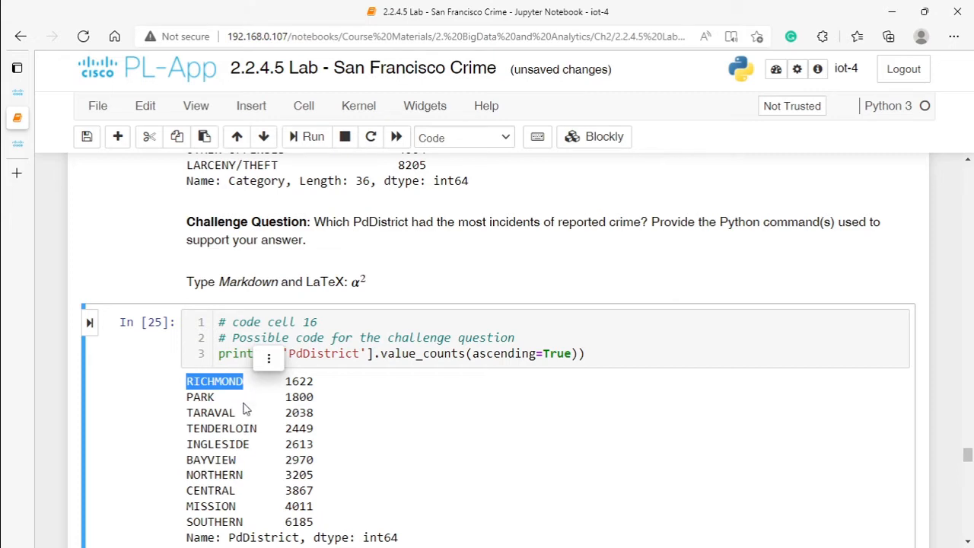
{"action": "left_click", "coordinate": [238, 522]}
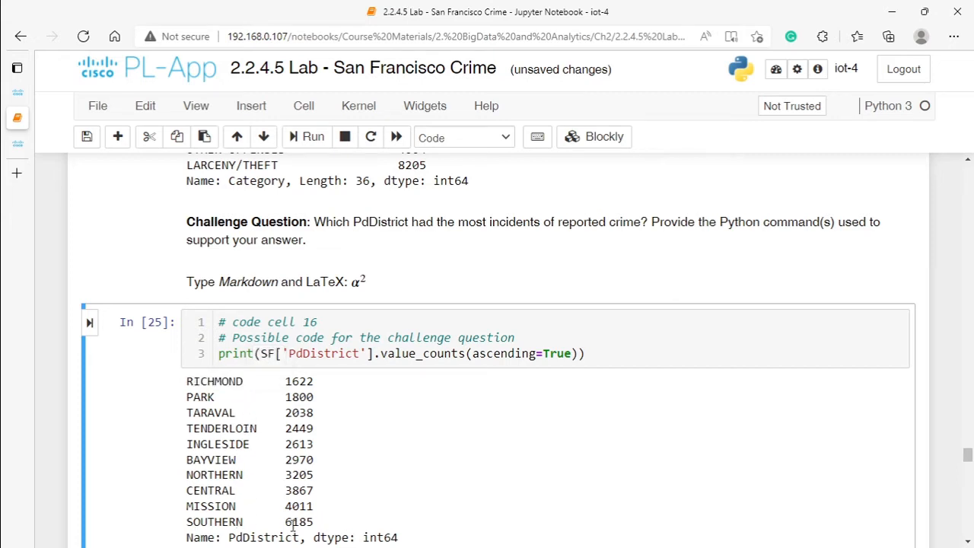
{"action": "left_click_drag", "start_coordinate": [282, 390], "coordinate": [315, 396]}
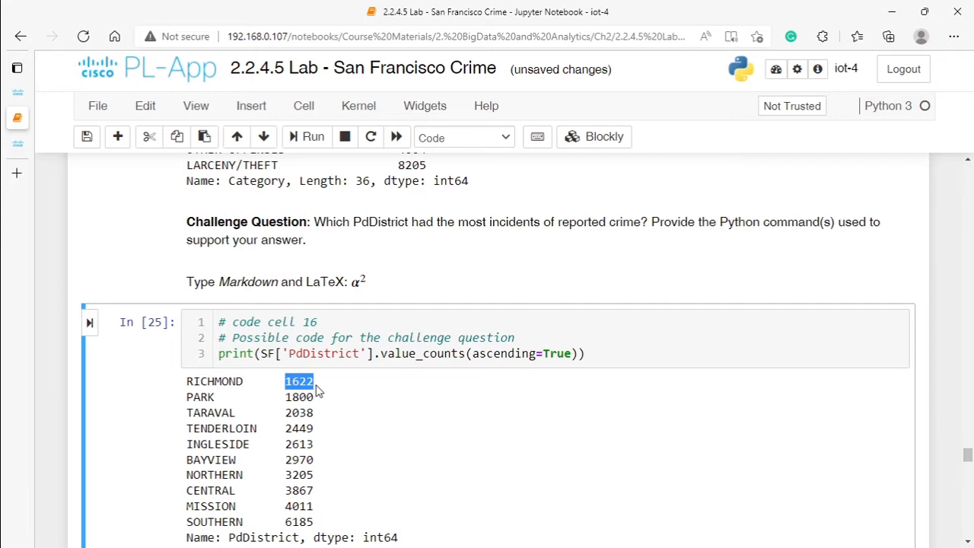
{"action": "left_click", "coordinate": [288, 520]}
{"action": "double_click", "coordinate": [288, 519]}
{"action": "left_click", "coordinate": [291, 388]}
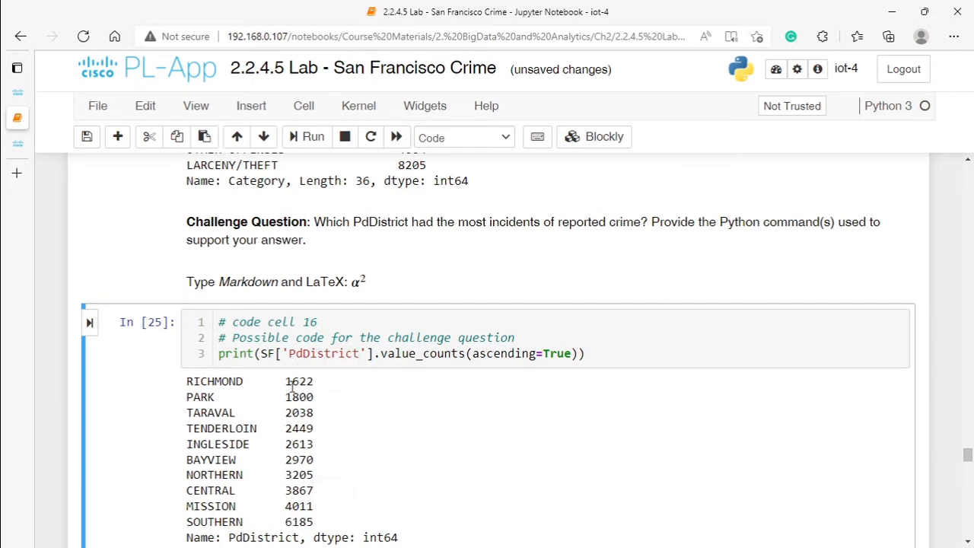
{"action": "left_click_drag", "start_coordinate": [287, 380], "coordinate": [317, 387]}
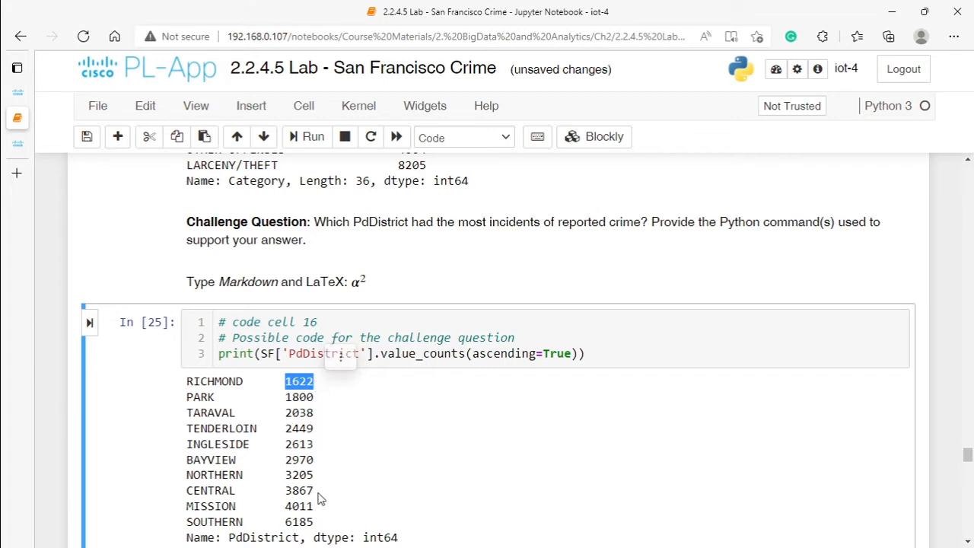
{"action": "left_click_drag", "start_coordinate": [287, 520], "coordinate": [329, 522]}
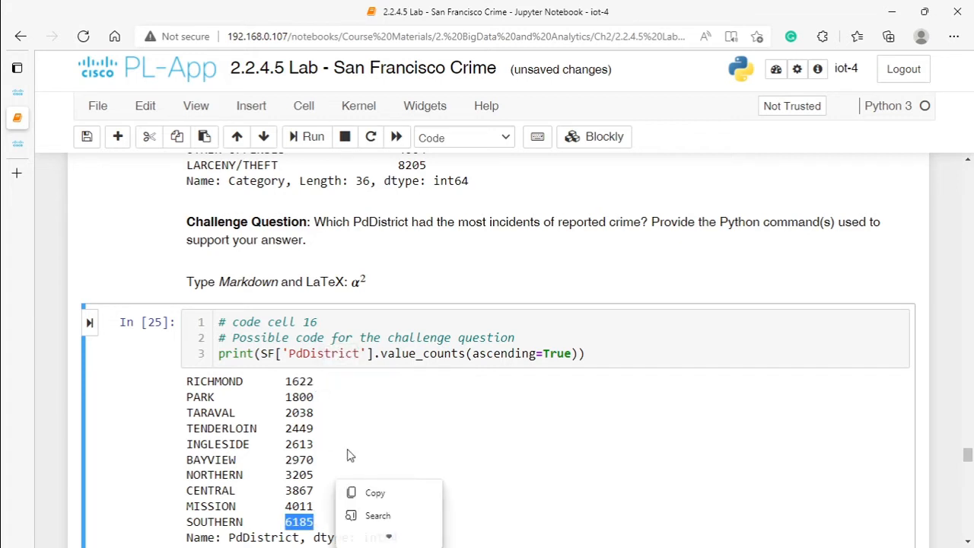
Step: Review the Month == 8 condition in code cell 17 and run the cell to create the AugustCrimes data frame
{"action": "scroll", "coordinate": [320, 448], "scroll_direction": "down", "scroll_amount": 2}
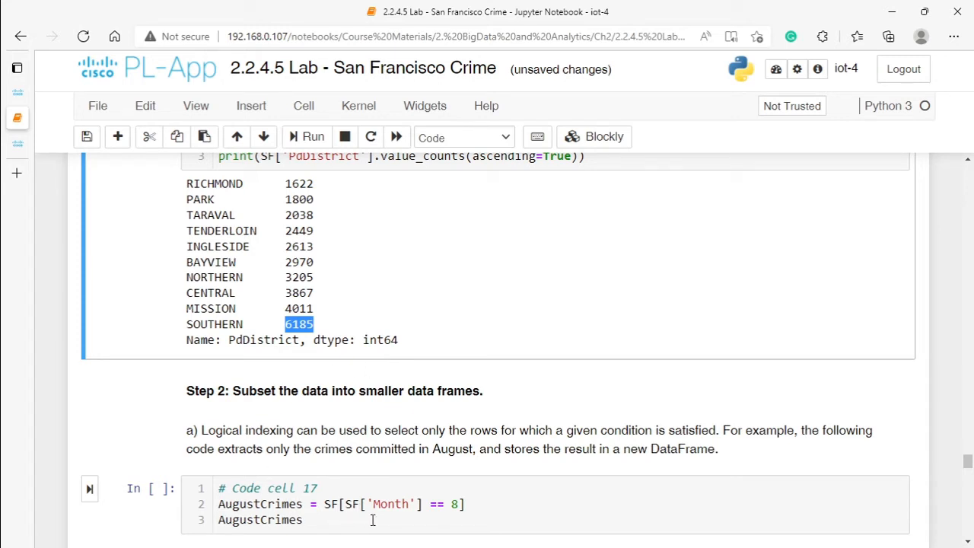
{"action": "left_click", "coordinate": [452, 506]}
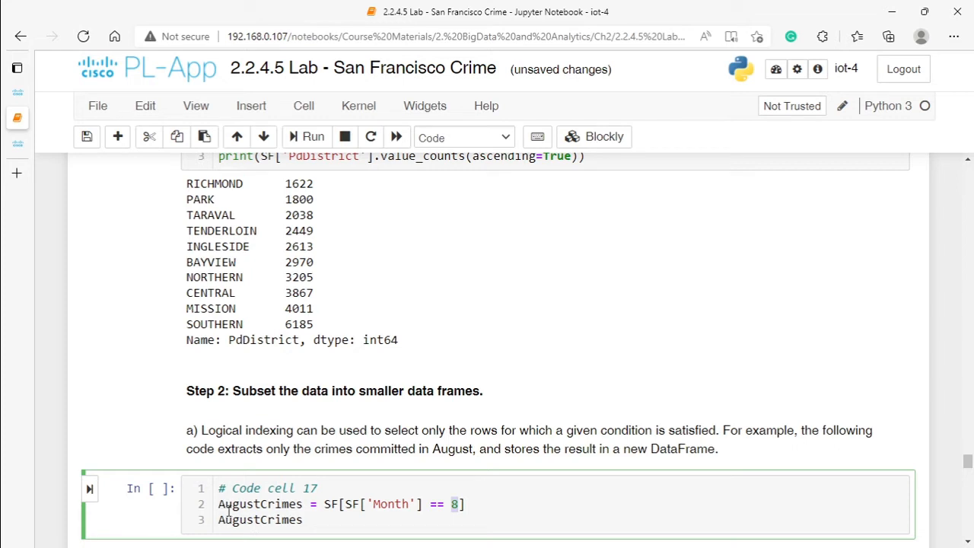
{"action": "left_click_drag", "start_coordinate": [219, 505], "coordinate": [424, 502]}
{"action": "left_click", "coordinate": [297, 506]}
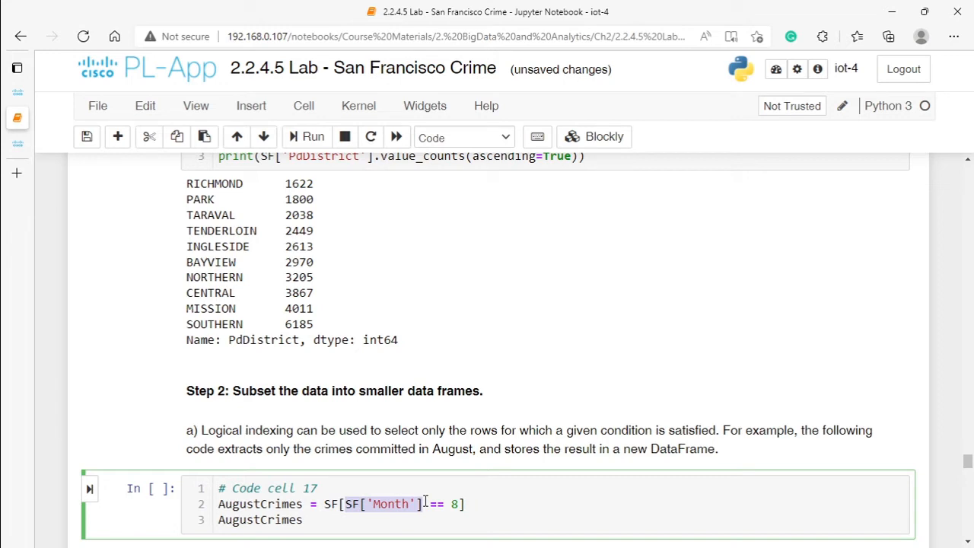
{"action": "left_click", "coordinate": [451, 505]}
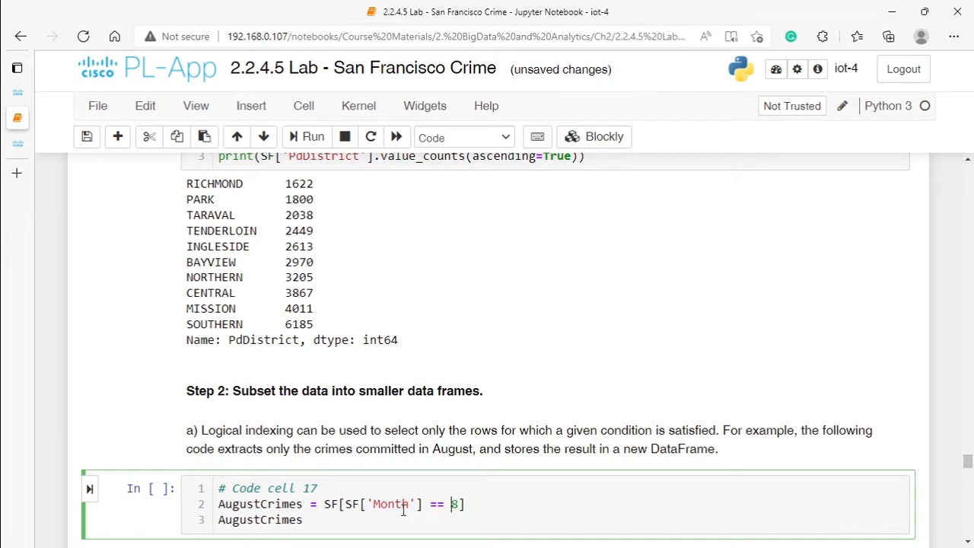
{"action": "left_click", "coordinate": [90, 489]}
Step: Examine the AugustCrimes table, checking its Month column and the row count that answers how many incidents occurred in August
{"action": "scroll", "coordinate": [289, 423], "scroll_direction": "down", "scroll_amount": 3}
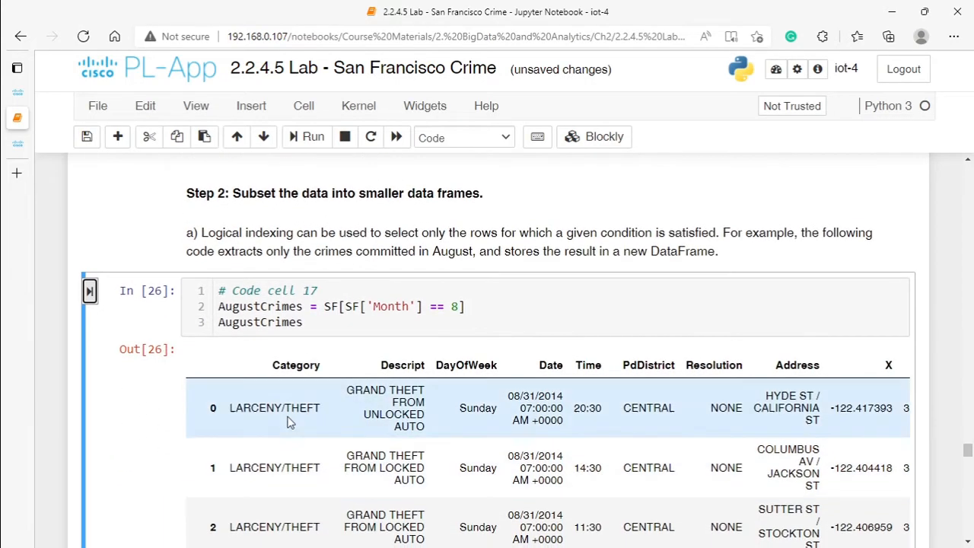
{"action": "scroll", "coordinate": [814, 392], "scroll_direction": "down", "scroll_amount": 3}
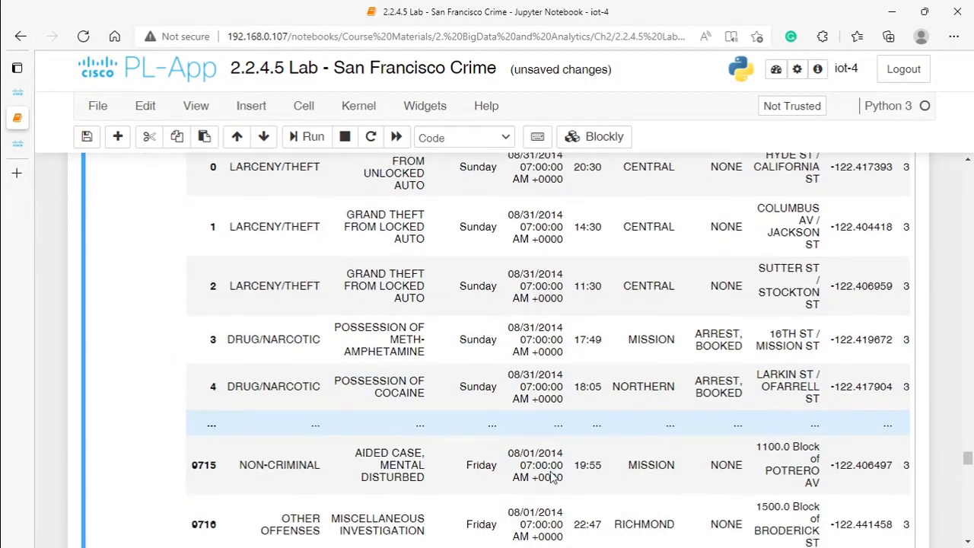
{"action": "scroll", "coordinate": [553, 477], "scroll_direction": "down", "scroll_amount": 5}
{"action": "left_click_drag", "start_coordinate": [514, 417], "coordinate": [651, 417]}
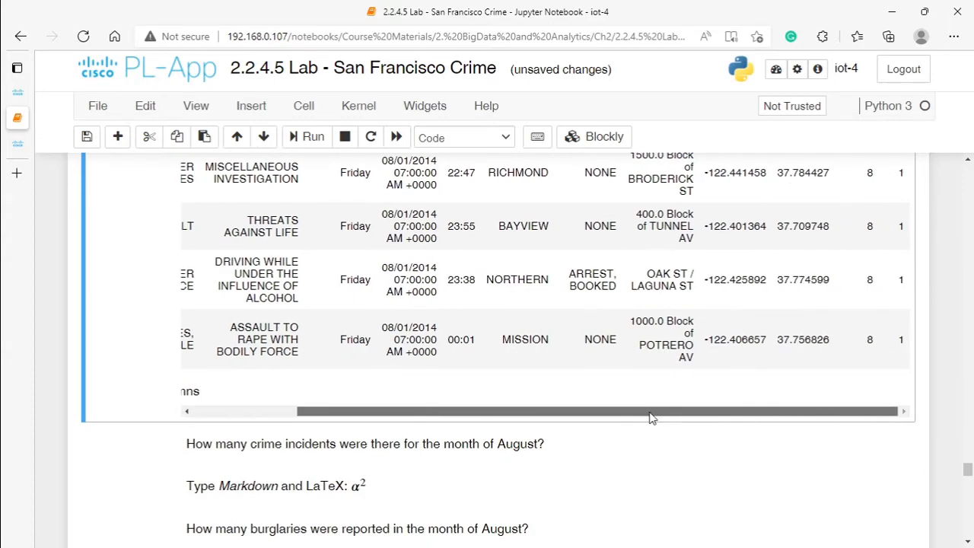
{"action": "scroll", "coordinate": [799, 278], "scroll_direction": "up", "scroll_amount": 5}
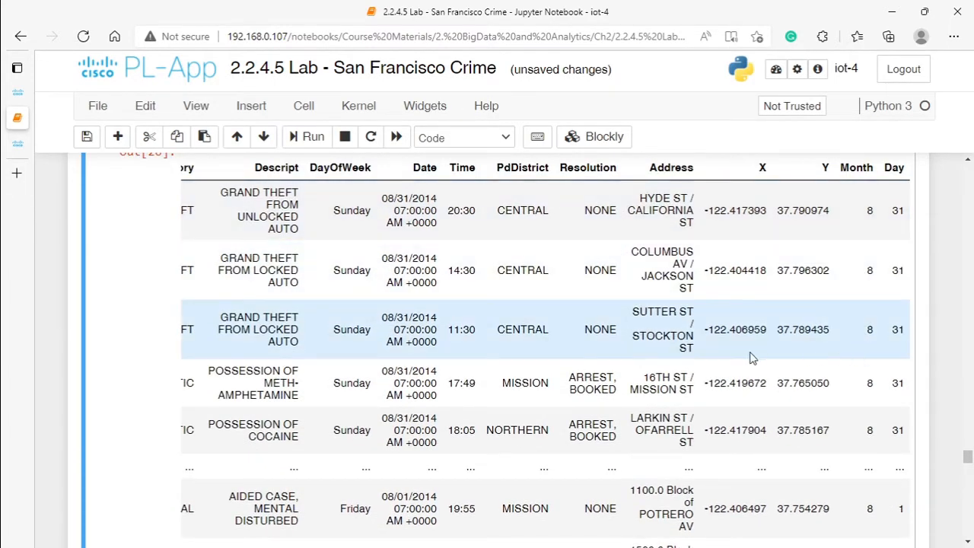
{"action": "scroll", "coordinate": [289, 342], "scroll_direction": "down", "scroll_amount": 9}
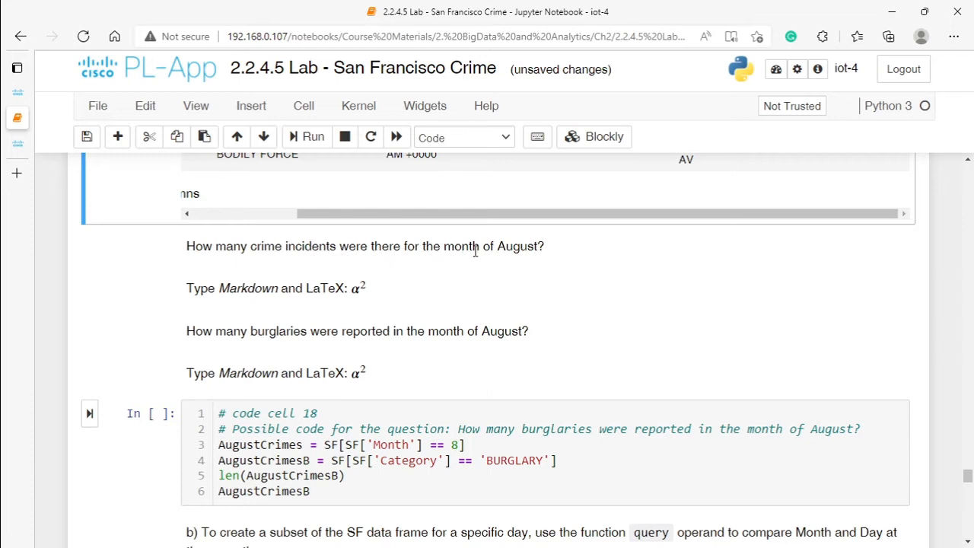
{"action": "left_click_drag", "start_coordinate": [403, 216], "coordinate": [228, 216]}
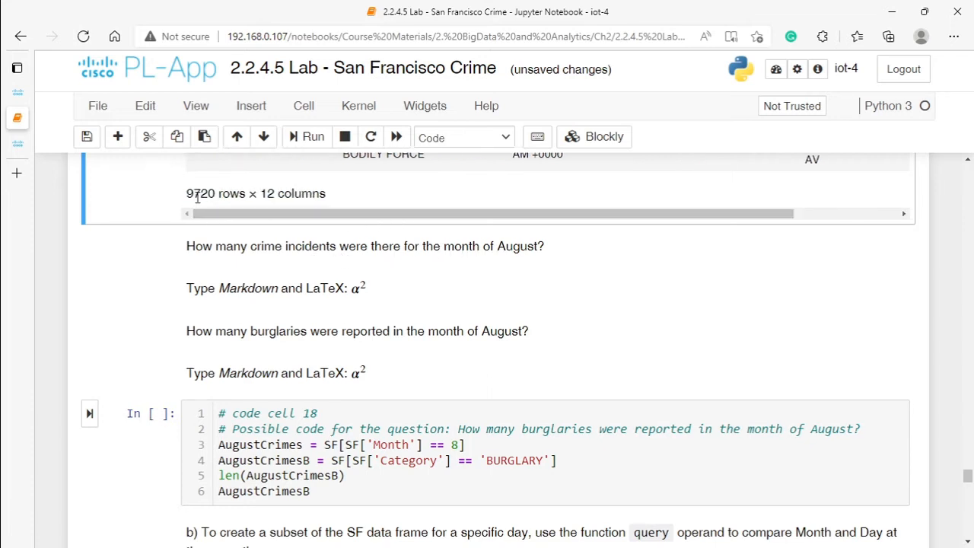
{"action": "double_click", "coordinate": [188, 195]}
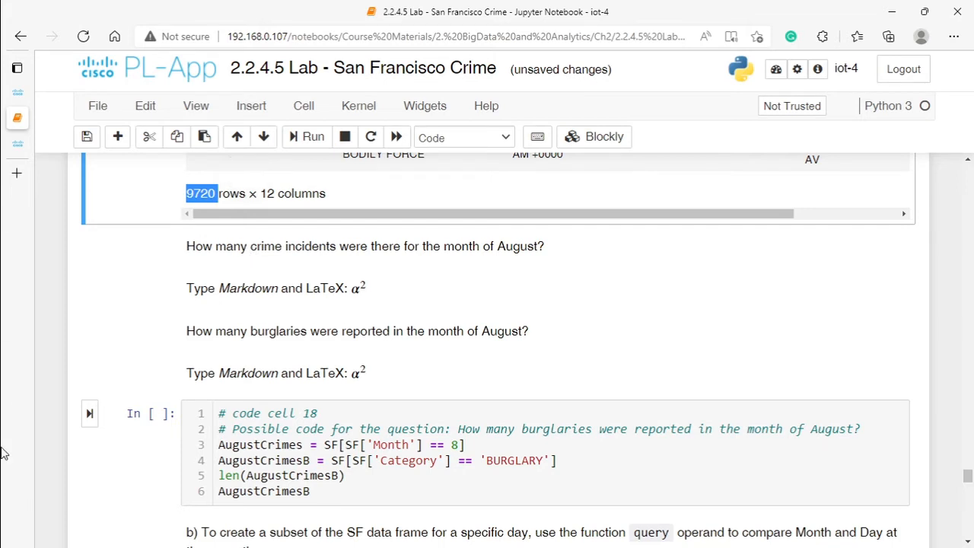
Step: Insert a new cell above code cell 18 and run SF in it to display the full data frame
{"action": "mouse_move", "coordinate": [1, 472]}
{"action": "right_click", "coordinate": [274, 413]}
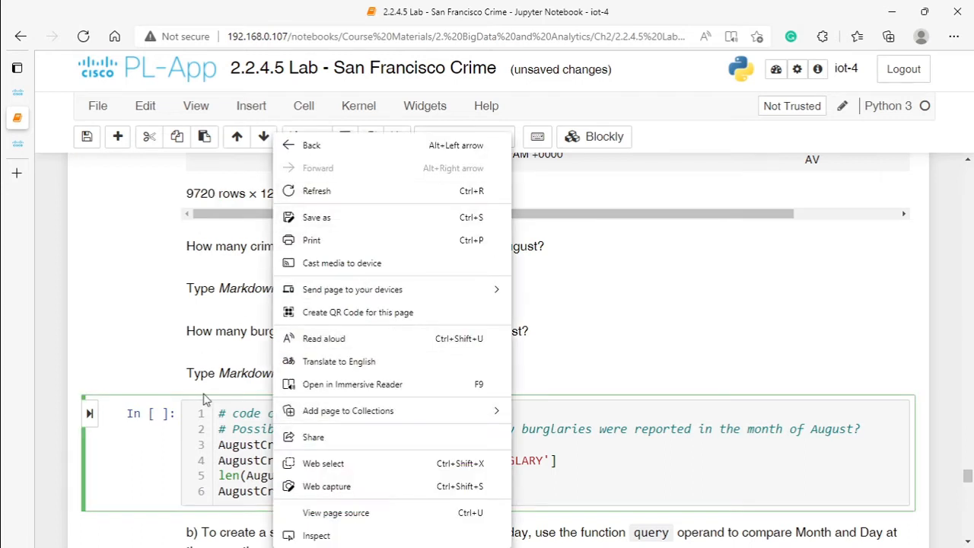
{"action": "left_click", "coordinate": [257, 108]}
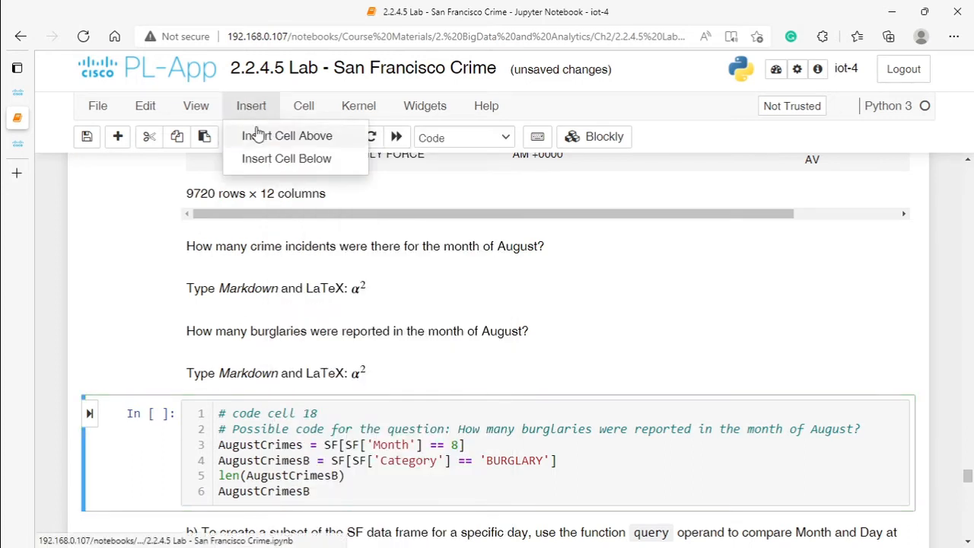
{"action": "left_click", "coordinate": [256, 134]}
{"action": "left_click", "coordinate": [261, 408]}
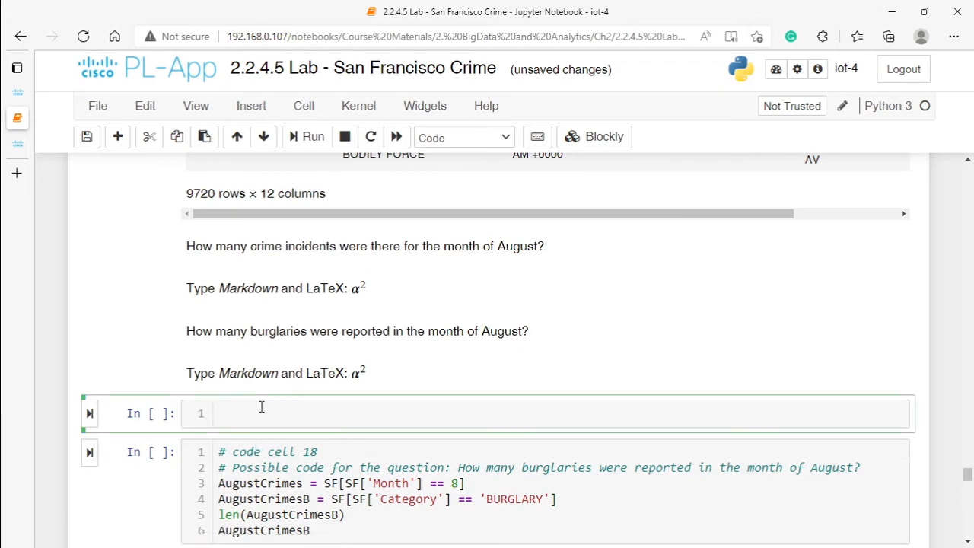
{"action": "type", "text": "SF"}
{"action": "left_click", "coordinate": [89, 413]}
Step: Examine the Category column of the SF table from the first rows to the last
{"action": "scroll", "coordinate": [275, 401], "scroll_direction": "down", "scroll_amount": 3}
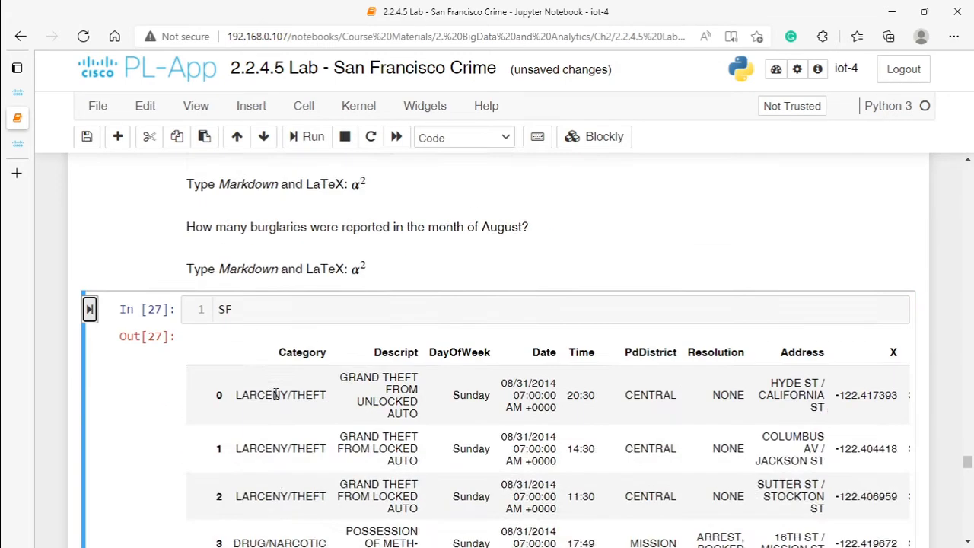
{"action": "scroll", "coordinate": [297, 328], "scroll_direction": "down", "scroll_amount": 3}
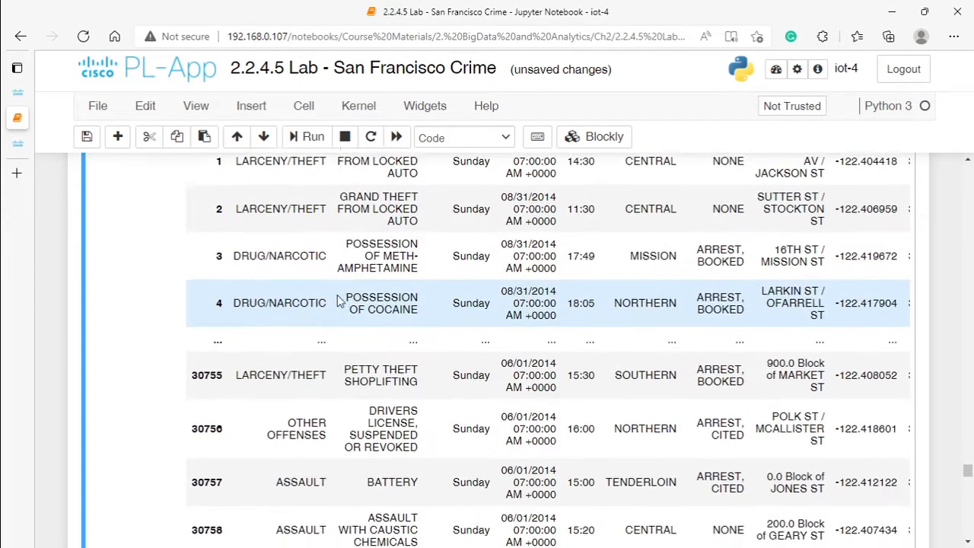
{"action": "scroll", "coordinate": [301, 244], "scroll_direction": "up", "scroll_amount": 3}
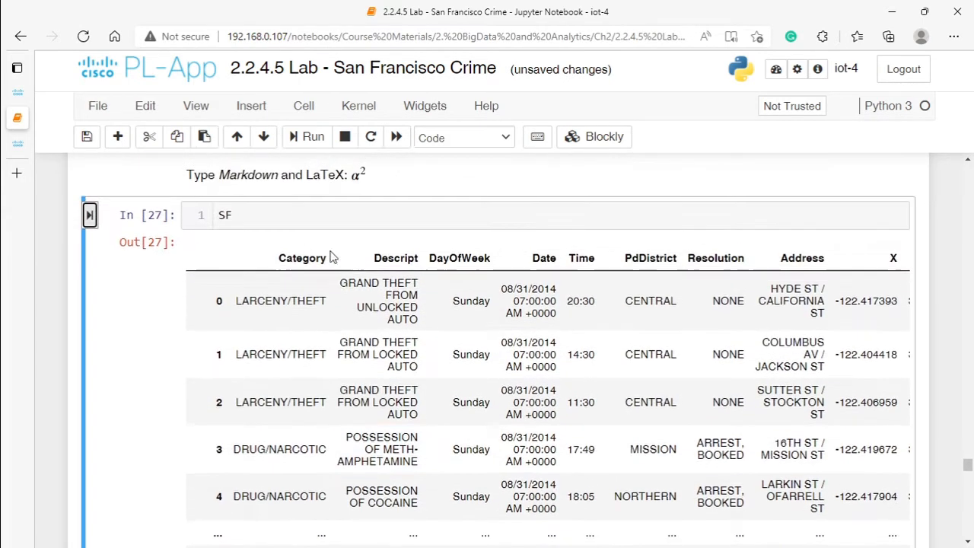
{"action": "left_click_drag", "start_coordinate": [278, 261], "coordinate": [320, 261]}
{"action": "scroll", "coordinate": [251, 344], "scroll_direction": "down", "scroll_amount": 2}
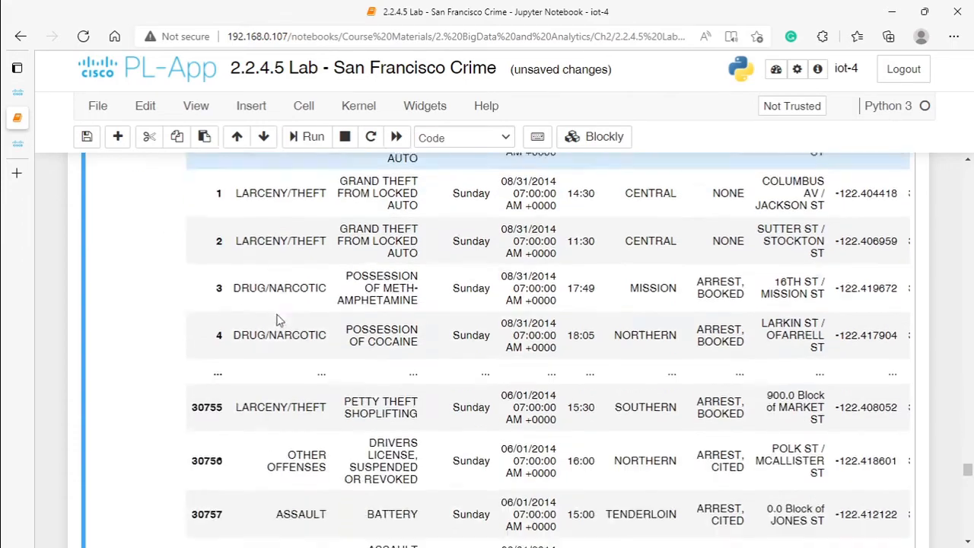
{"action": "scroll", "coordinate": [276, 320], "scroll_direction": "up", "scroll_amount": 2}
{"action": "scroll", "coordinate": [298, 352], "scroll_direction": "down", "scroll_amount": 5}
{"action": "scroll", "coordinate": [302, 370], "scroll_direction": "down", "scroll_amount": 1}
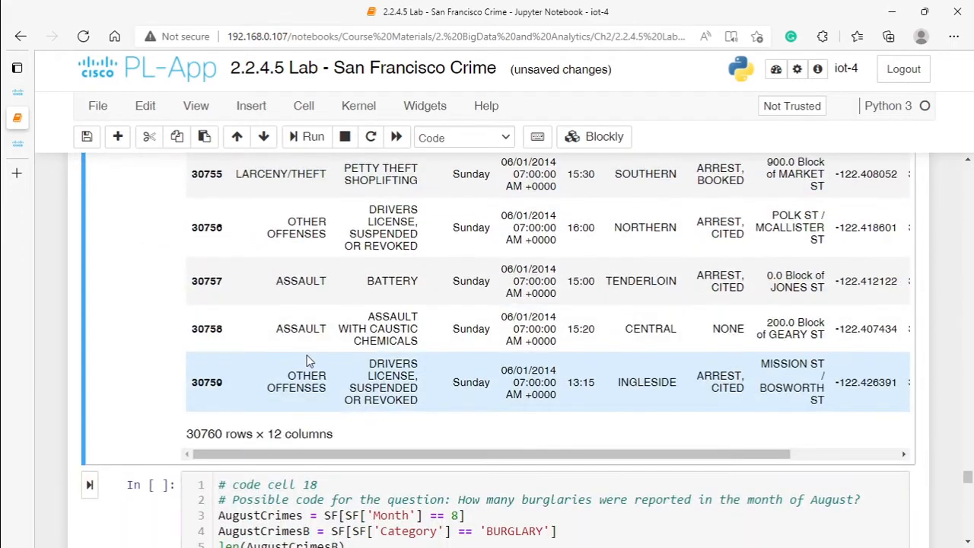
{"action": "scroll", "coordinate": [309, 362], "scroll_direction": "up", "scroll_amount": 7}
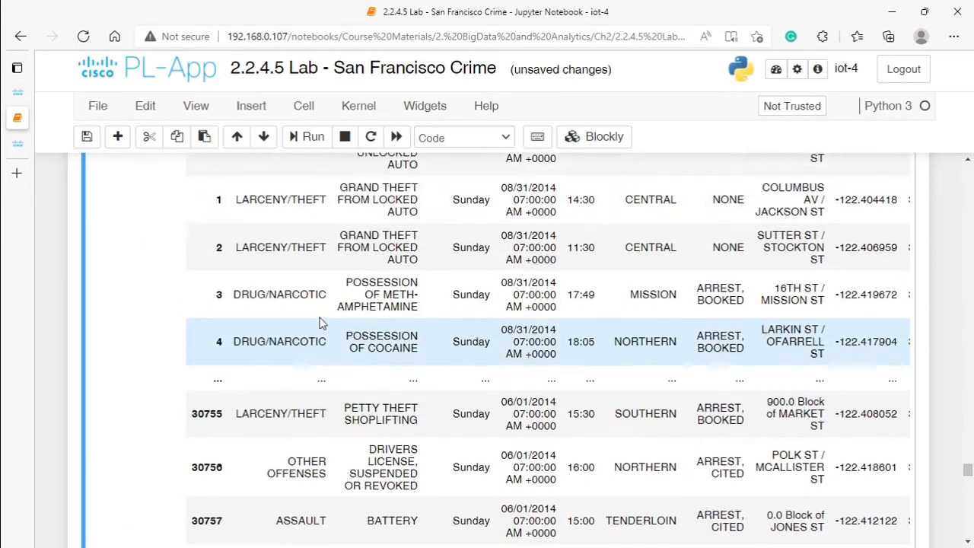
{"action": "scroll", "coordinate": [265, 350], "scroll_direction": "down", "scroll_amount": 3}
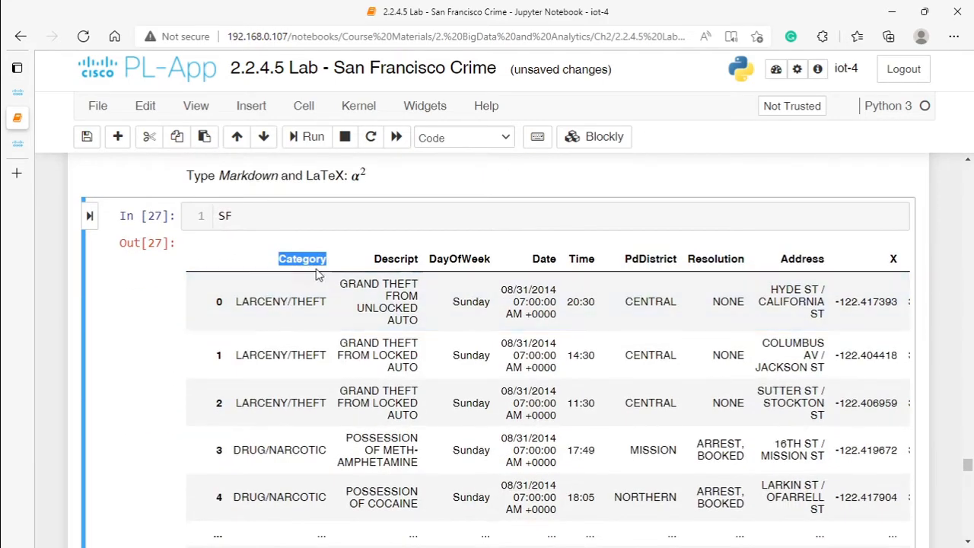
{"action": "scroll", "coordinate": [274, 289], "scroll_direction": "down", "scroll_amount": 8}
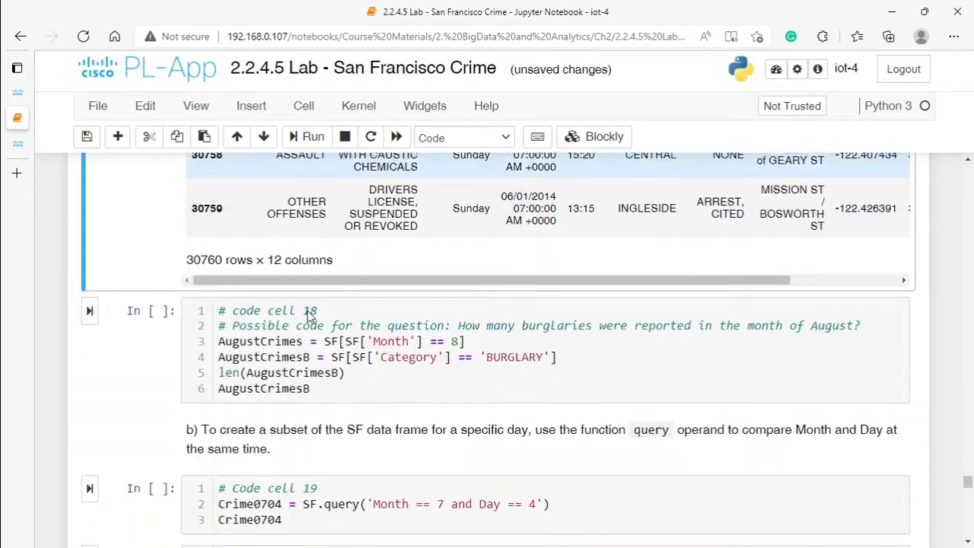
Step: Review the Month == 8 and Category == 'BURGLARY' conditions in code cell 18 and run the cell to create AugustCrimesB
{"action": "left_click_drag", "start_coordinate": [487, 340], "coordinate": [515, 339]}
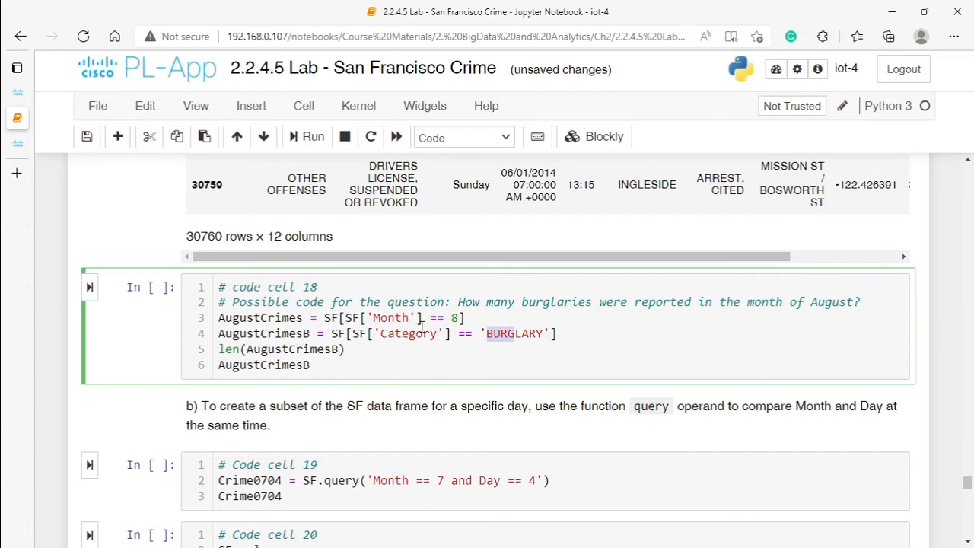
{"action": "left_click", "coordinate": [365, 318]}
{"action": "left_click_drag", "start_coordinate": [485, 336], "coordinate": [549, 336]}
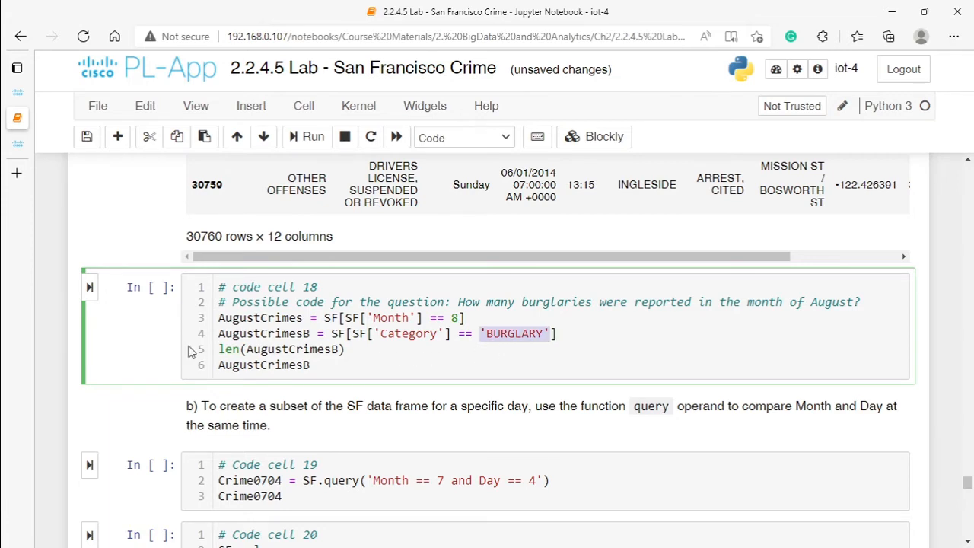
{"action": "left_click", "coordinate": [89, 287]}
Step: Examine the AugustCrimesB table, checking the burglary descriptions and the Month column in its first and last rows
{"action": "scroll", "coordinate": [342, 366], "scroll_direction": "down", "scroll_amount": 1}
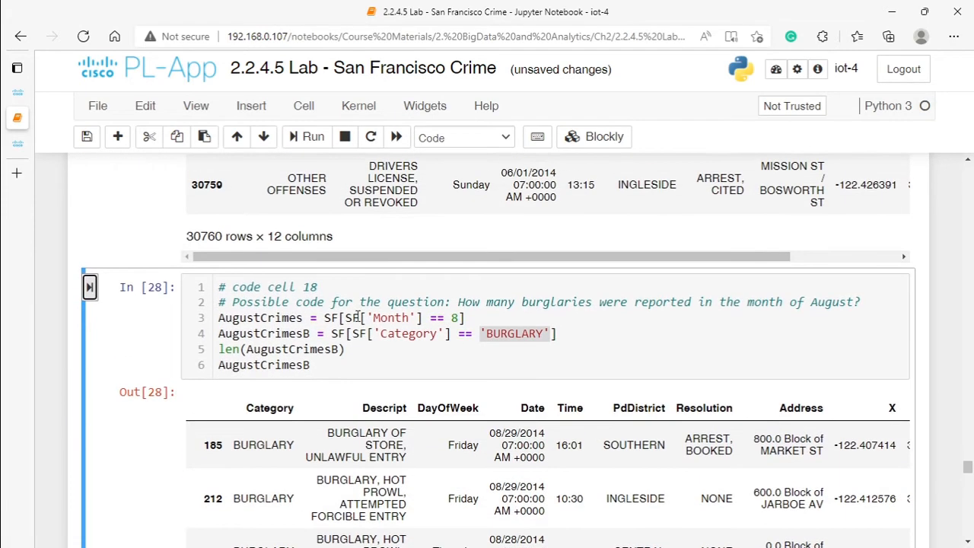
{"action": "scroll", "coordinate": [342, 366], "scroll_direction": "down", "scroll_amount": 3}
{"action": "scroll", "coordinate": [751, 437], "scroll_direction": "up", "scroll_amount": 1}
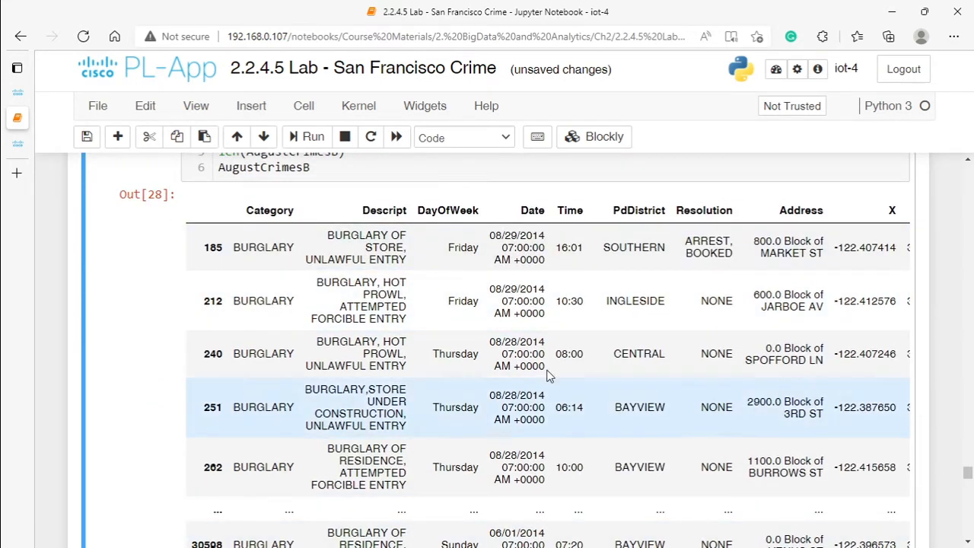
{"action": "left_click_drag", "start_coordinate": [327, 238], "coordinate": [387, 242]}
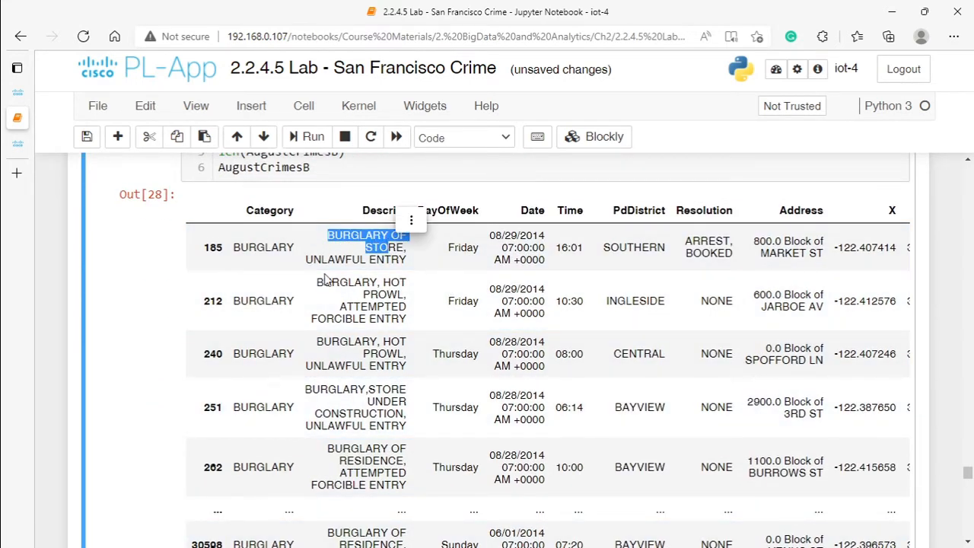
{"action": "left_click_drag", "start_coordinate": [317, 283], "coordinate": [378, 284]}
{"action": "scroll", "coordinate": [479, 435], "scroll_direction": "down", "scroll_amount": 5}
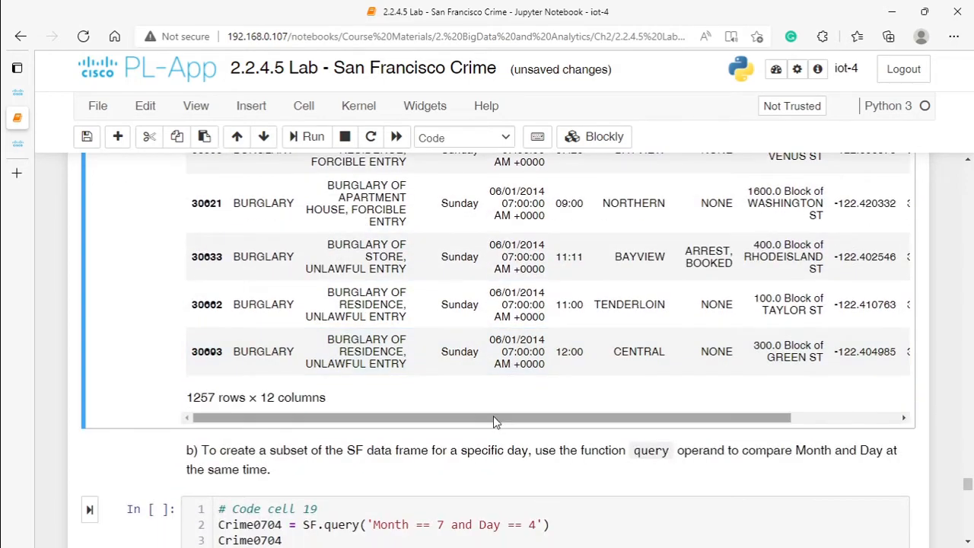
{"action": "left_click_drag", "start_coordinate": [493, 419], "coordinate": [609, 418]}
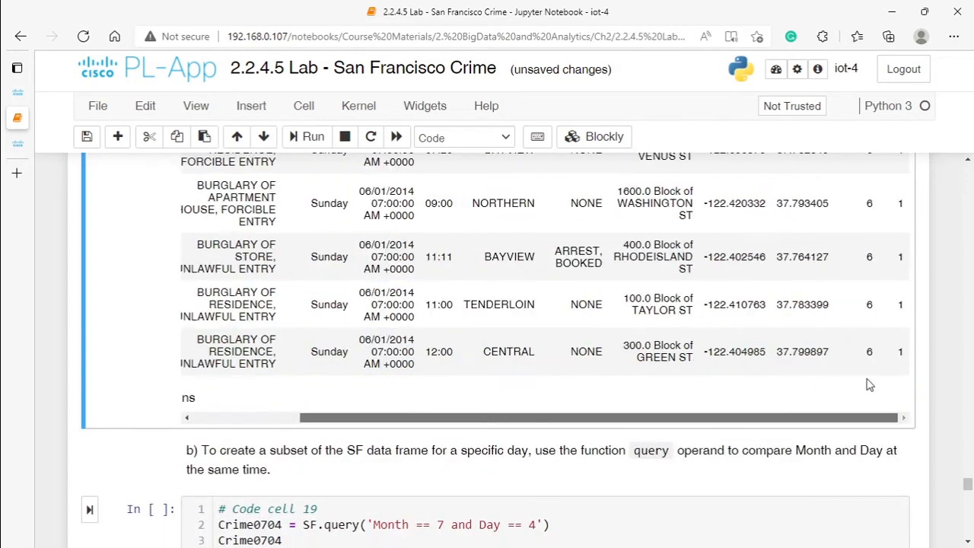
{"action": "scroll", "coordinate": [873, 297], "scroll_direction": "up", "scroll_amount": 5}
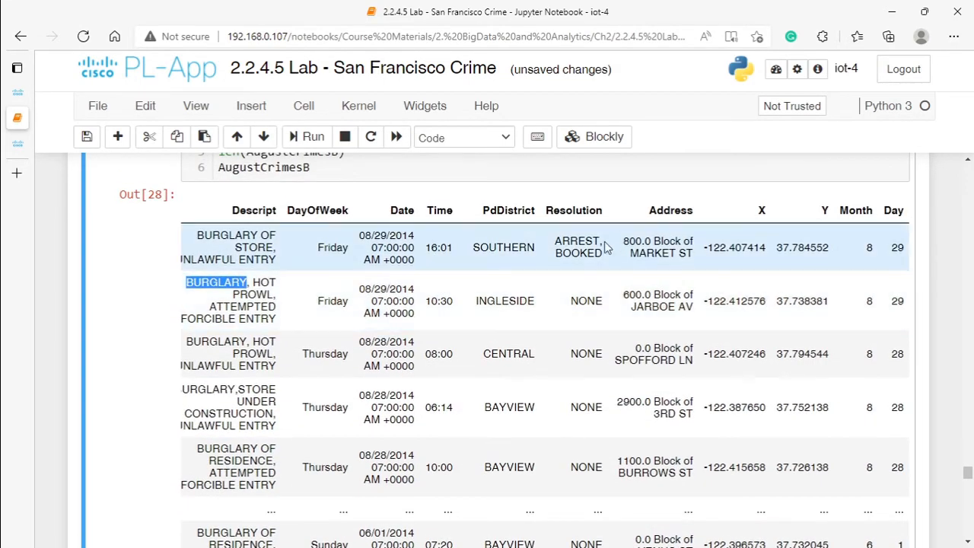
{"action": "scroll", "coordinate": [357, 315], "scroll_direction": "up", "scroll_amount": 5}
{"action": "scroll", "coordinate": [372, 301], "scroll_direction": "down", "scroll_amount": 3}
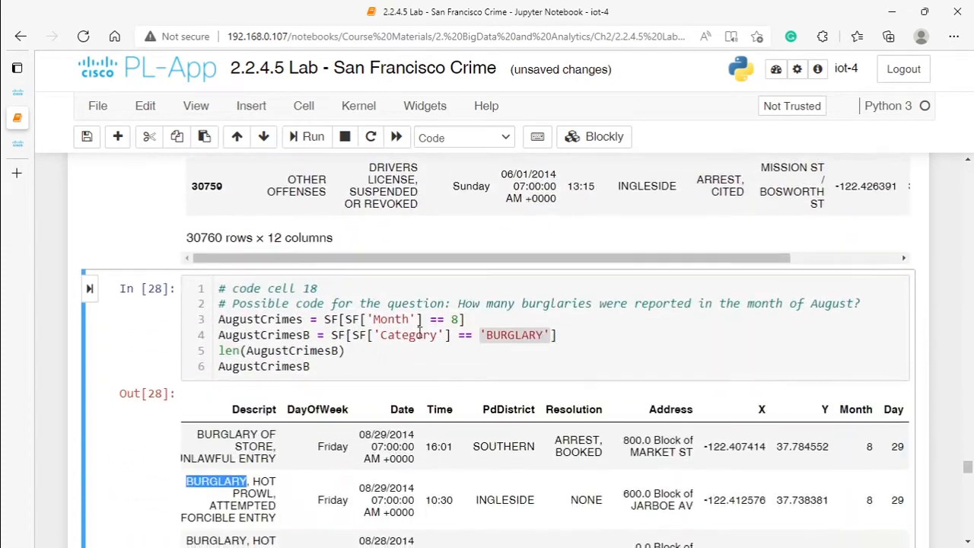
Step: Compare the AugustCrimes and AugustCrimesB assignments in code cell 18, checking the data frame and condition each one uses
{"action": "left_click", "coordinate": [256, 318]}
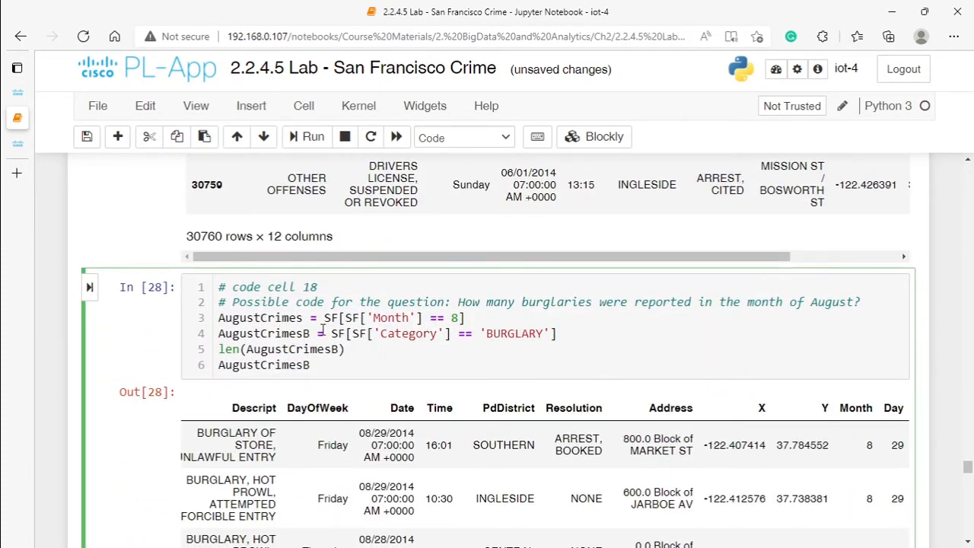
{"action": "scroll", "coordinate": [322, 329], "scroll_direction": "down", "scroll_amount": 3}
{"action": "scroll", "coordinate": [301, 263], "scroll_direction": "up", "scroll_amount": 3}
{"action": "left_click_drag", "start_coordinate": [309, 318], "coordinate": [221, 317]}
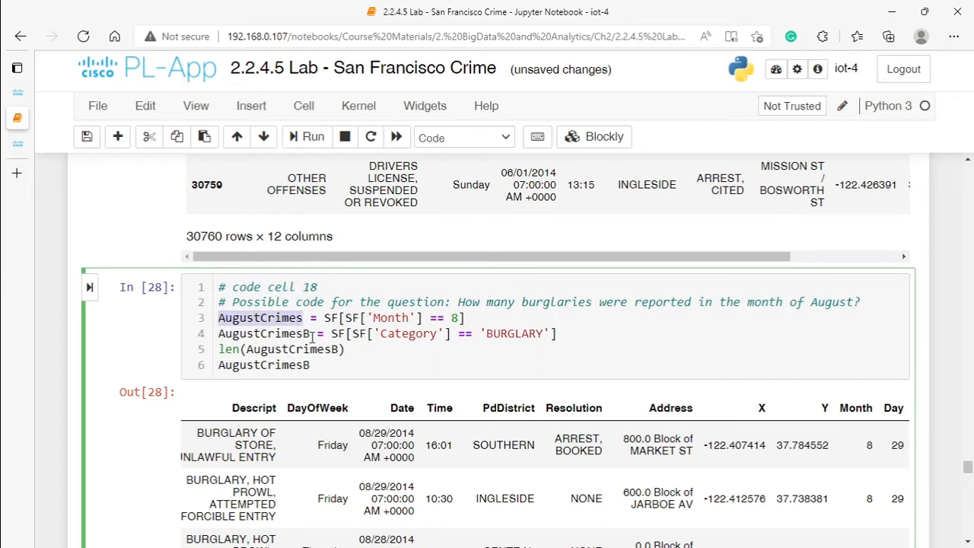
{"action": "left_click_drag", "start_coordinate": [312, 335], "coordinate": [228, 336]}
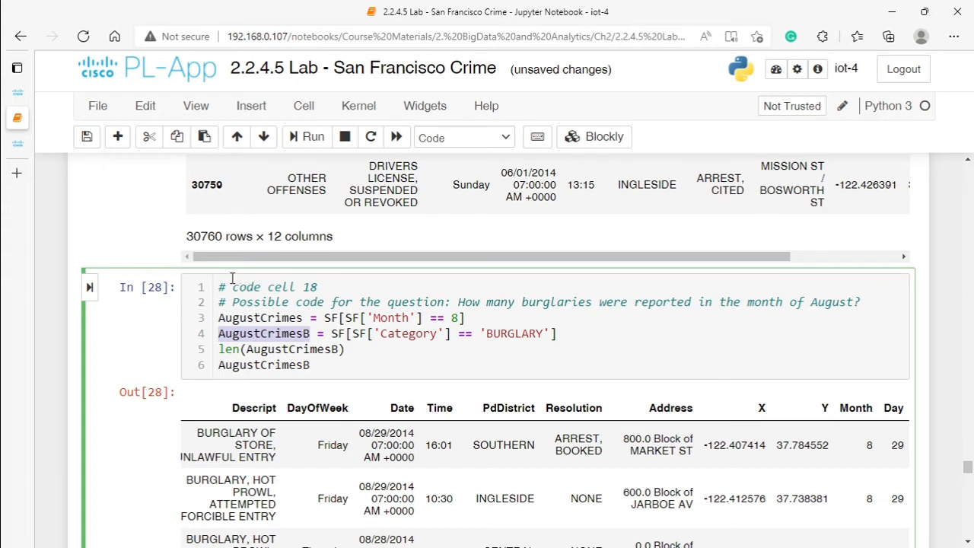
{"action": "left_click", "coordinate": [267, 333]}
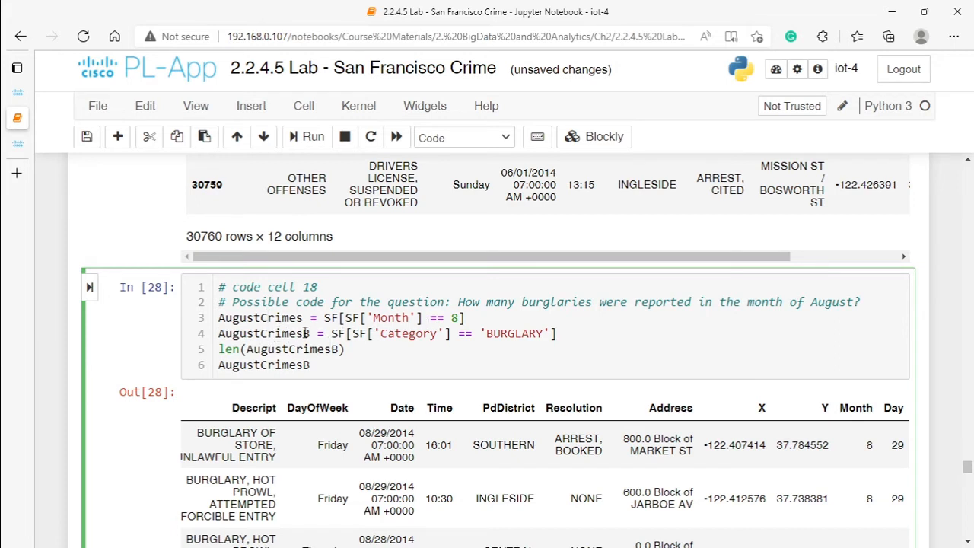
{"action": "double_click", "coordinate": [453, 318]}
{"action": "left_click", "coordinate": [553, 333]}
{"action": "key", "text": "BackSpace"}
{"action": "scroll", "coordinate": [348, 424], "scroll_direction": "up", "scroll_amount": 2}
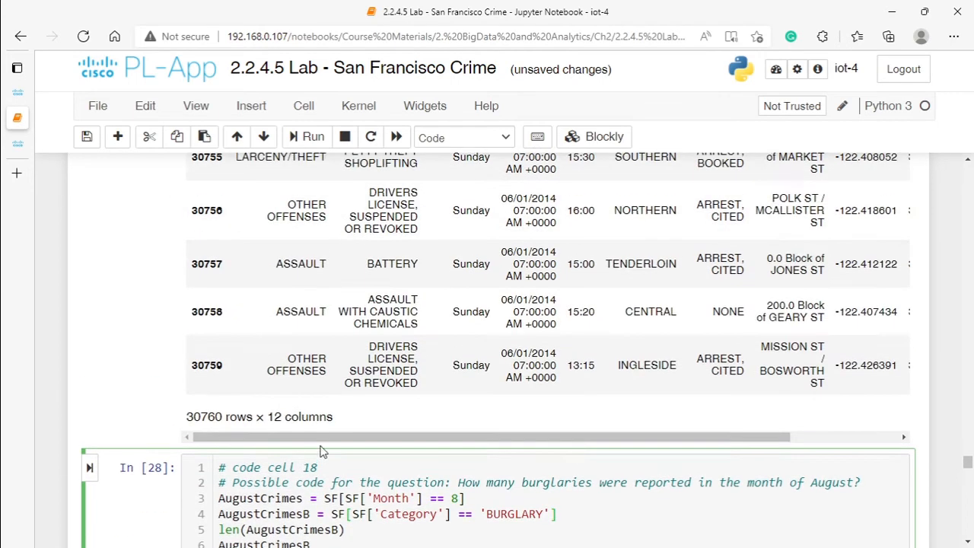
{"action": "scroll", "coordinate": [348, 425], "scroll_direction": "down", "scroll_amount": 2}
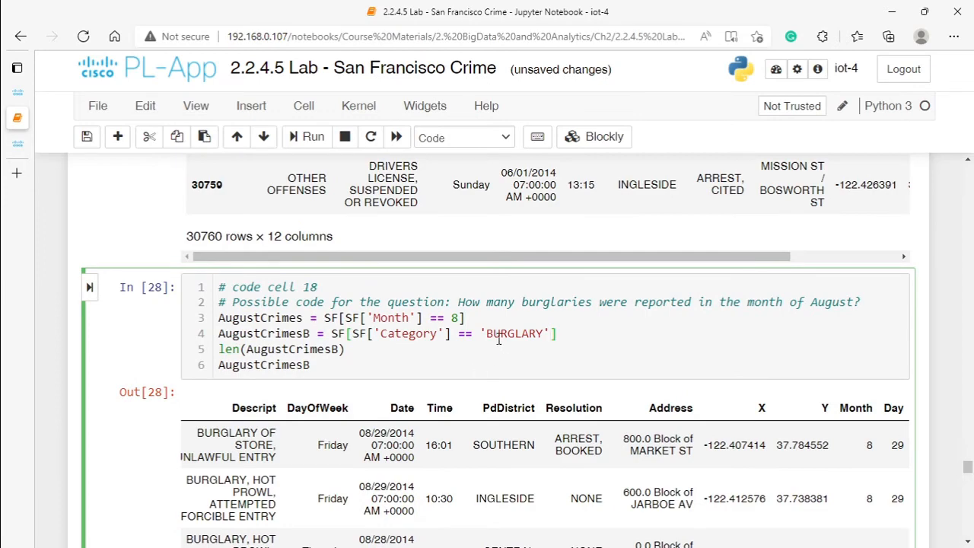
Step: Look over the remaining AugustCrimesB rows and locate the instruction on subsetting SF by month and day above code cell 19
{"action": "scroll", "coordinate": [446, 356], "scroll_direction": "down", "scroll_amount": 3}
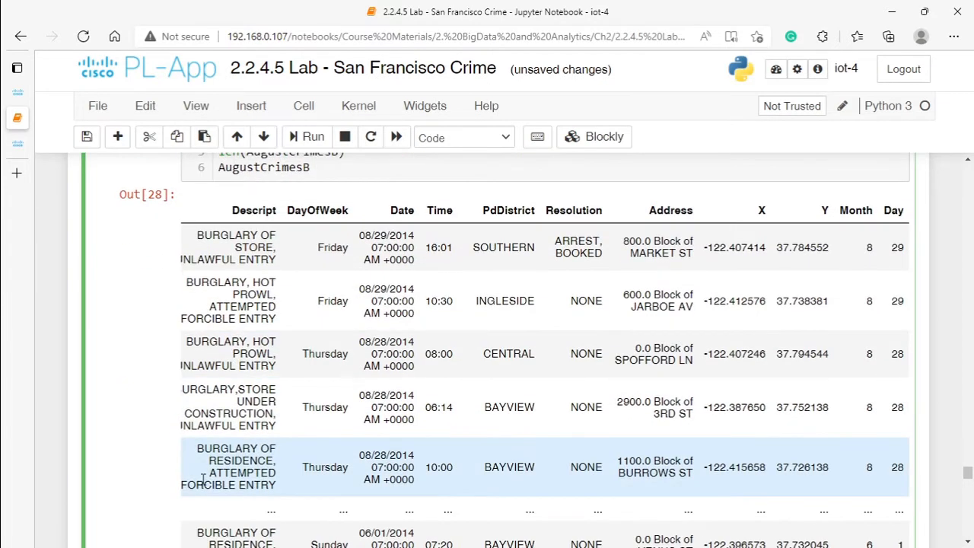
{"action": "scroll", "coordinate": [158, 481], "scroll_direction": "down", "scroll_amount": 2}
{"action": "scroll", "coordinate": [182, 468], "scroll_direction": "down", "scroll_amount": 5}
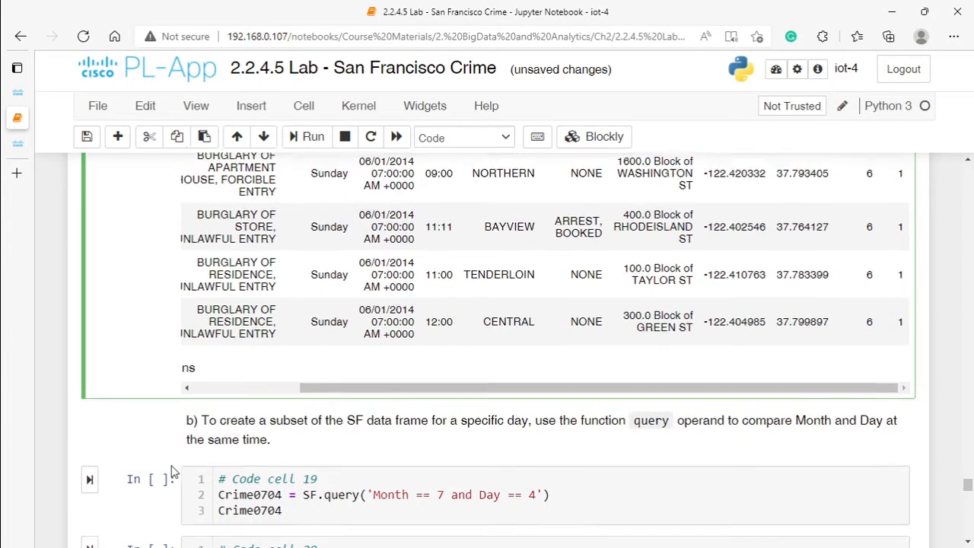
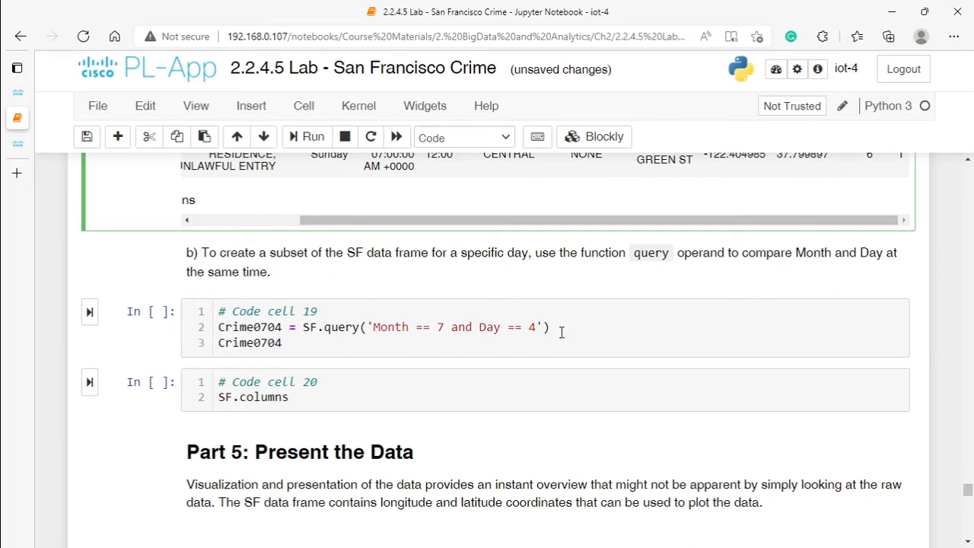
Step: Run code cell 19 to create the Crime0704 subset for Month == 7 and Day == 4, and check its Month and Day columns
{"action": "double_click", "coordinate": [390, 326]}
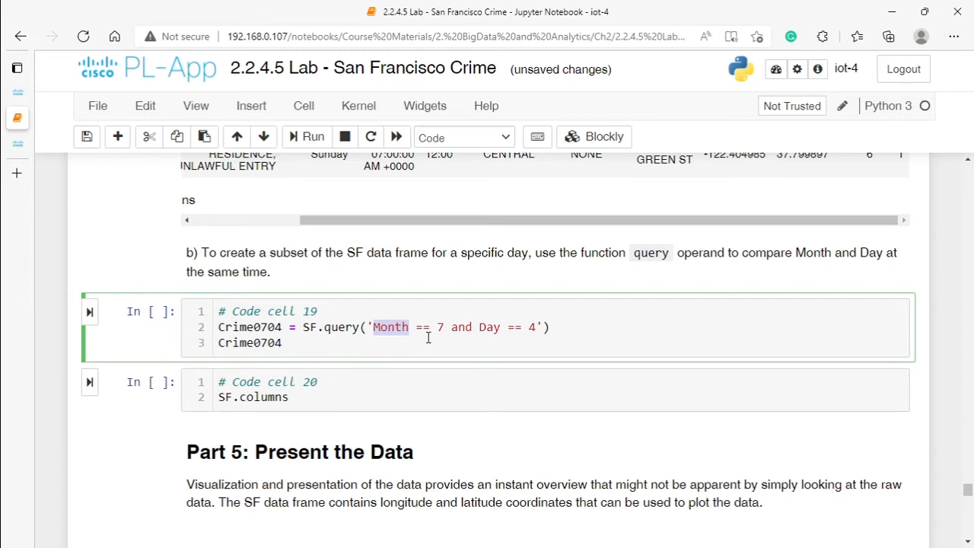
{"action": "left_click", "coordinate": [89, 311]}
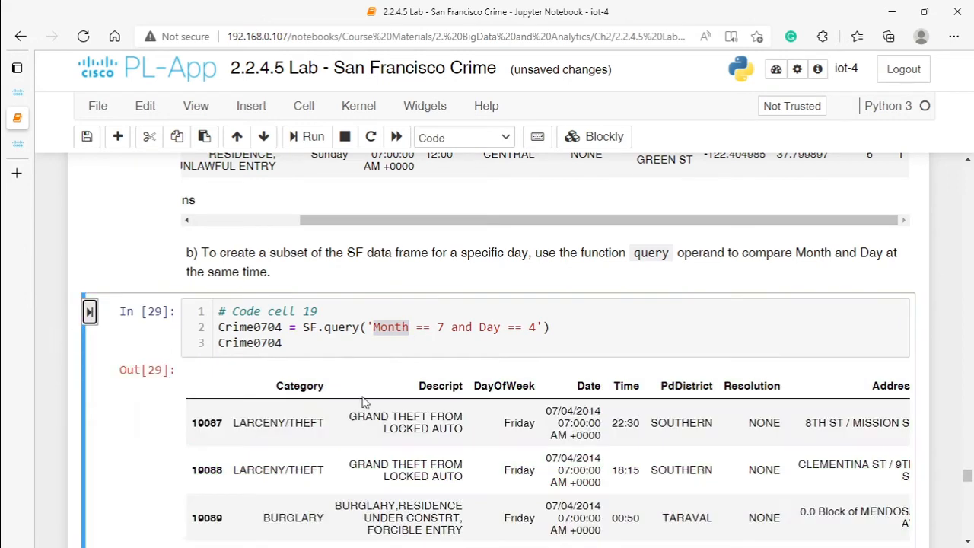
{"action": "scroll", "coordinate": [692, 460], "scroll_direction": "down", "scroll_amount": 3}
{"action": "scroll", "coordinate": [692, 460], "scroll_direction": "down", "scroll_amount": 5}
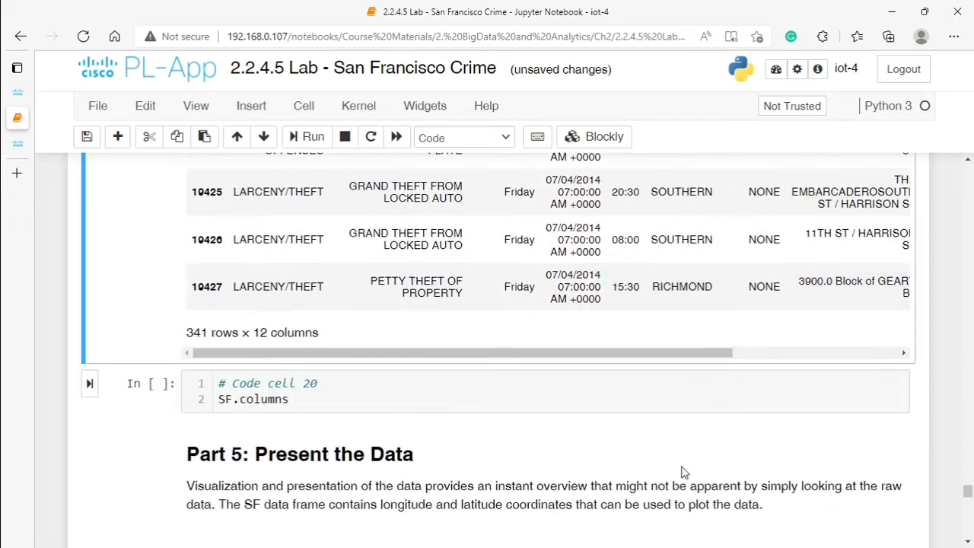
{"action": "left_click_drag", "start_coordinate": [673, 350], "coordinate": [865, 330]}
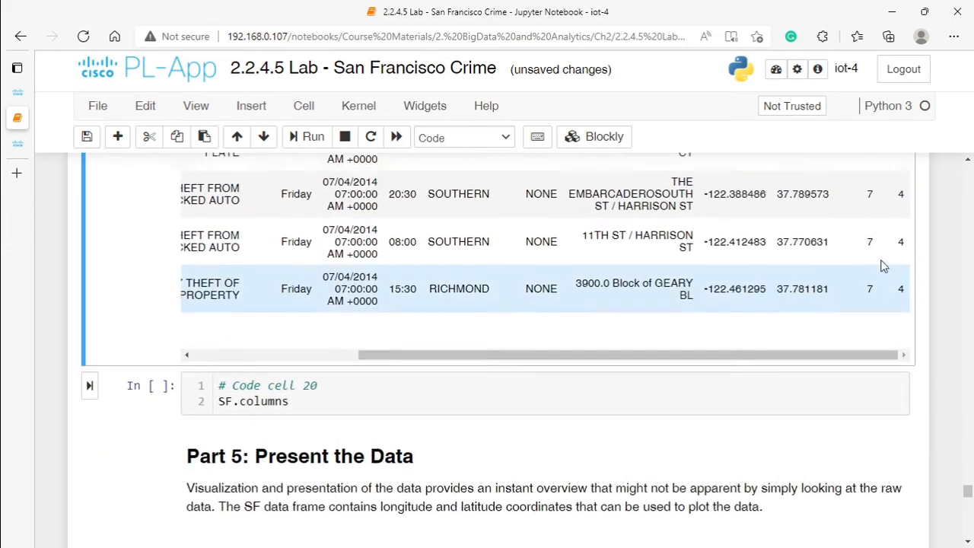
{"action": "scroll", "coordinate": [883, 263], "scroll_direction": "up", "scroll_amount": 5}
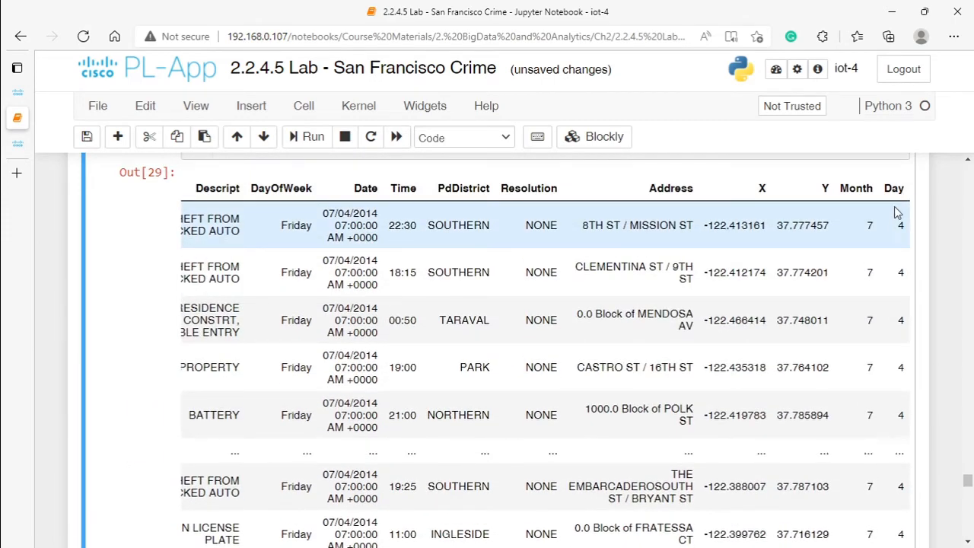
Step: Run code cell 20 to list the column names of the SF data frame and review the output
{"action": "scroll", "coordinate": [246, 331], "scroll_direction": "down", "scroll_amount": 5}
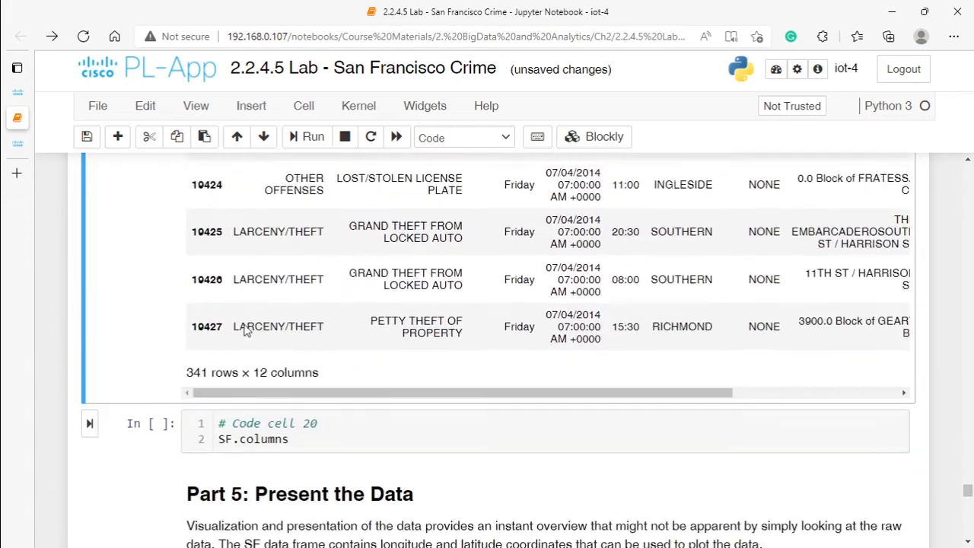
{"action": "scroll", "coordinate": [246, 331], "scroll_direction": "down", "scroll_amount": 3}
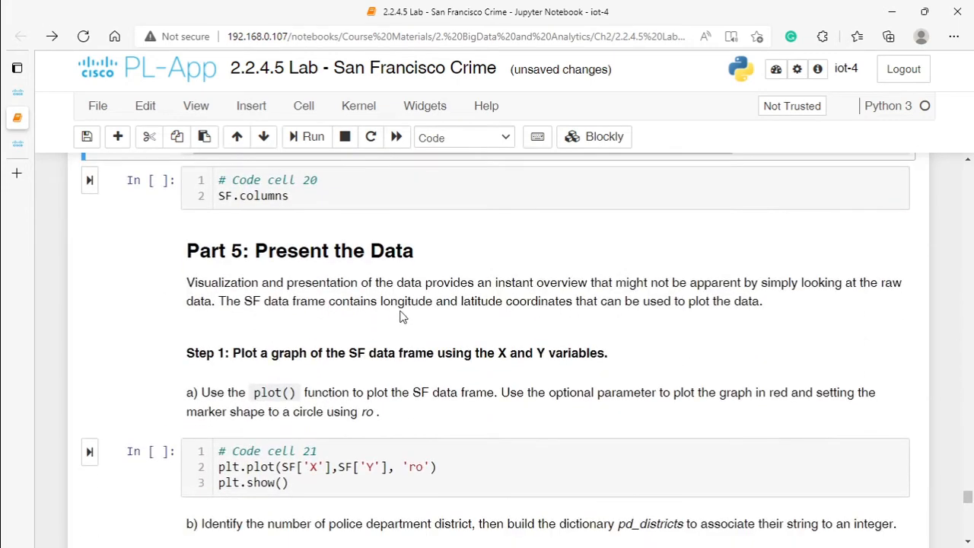
{"action": "left_click", "coordinate": [89, 183]}
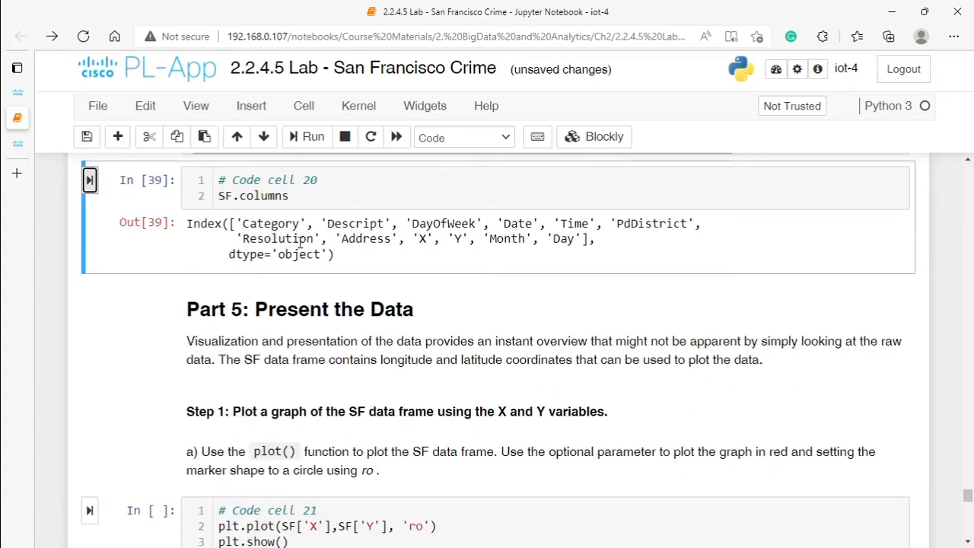
{"action": "scroll", "coordinate": [418, 256], "scroll_direction": "down", "scroll_amount": 1}
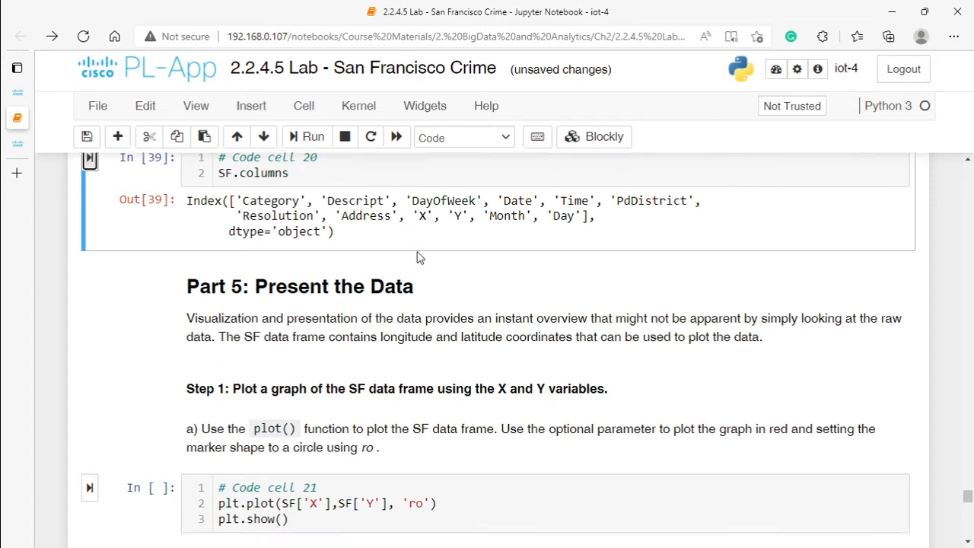
{"action": "scroll", "coordinate": [423, 263], "scroll_direction": "up", "scroll_amount": 1}
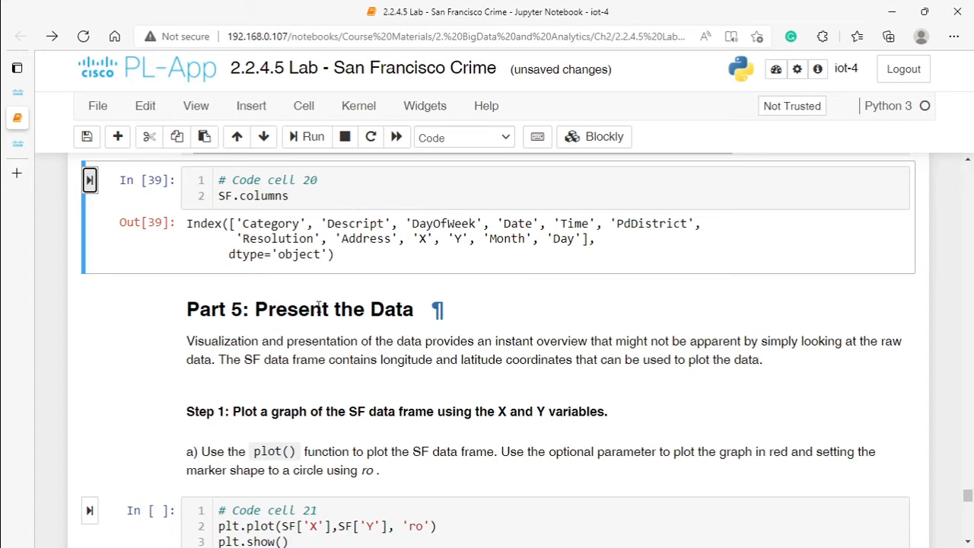
Step: Read the Part 5 plotting instructions and review the SF['X'] and SF['Y'] arguments of plt.plot in code cell 21
{"action": "scroll", "coordinate": [318, 305], "scroll_direction": "down", "scroll_amount": 3}
{"action": "scroll", "coordinate": [342, 300], "scroll_direction": "up", "scroll_amount": 3}
{"action": "scroll", "coordinate": [343, 298], "scroll_direction": "down", "scroll_amount": 3}
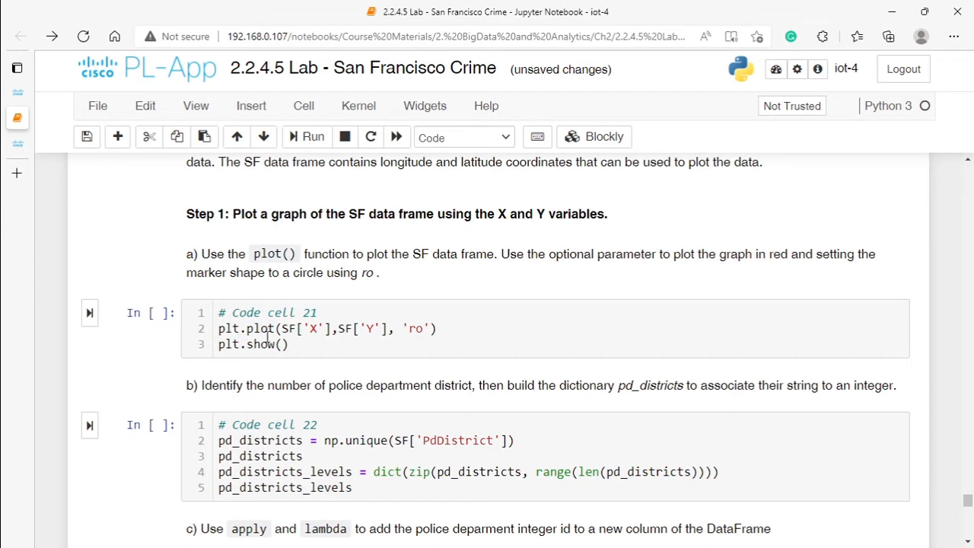
{"action": "left_click_drag", "start_coordinate": [282, 330], "coordinate": [300, 329]}
{"action": "left_click", "coordinate": [311, 329]}
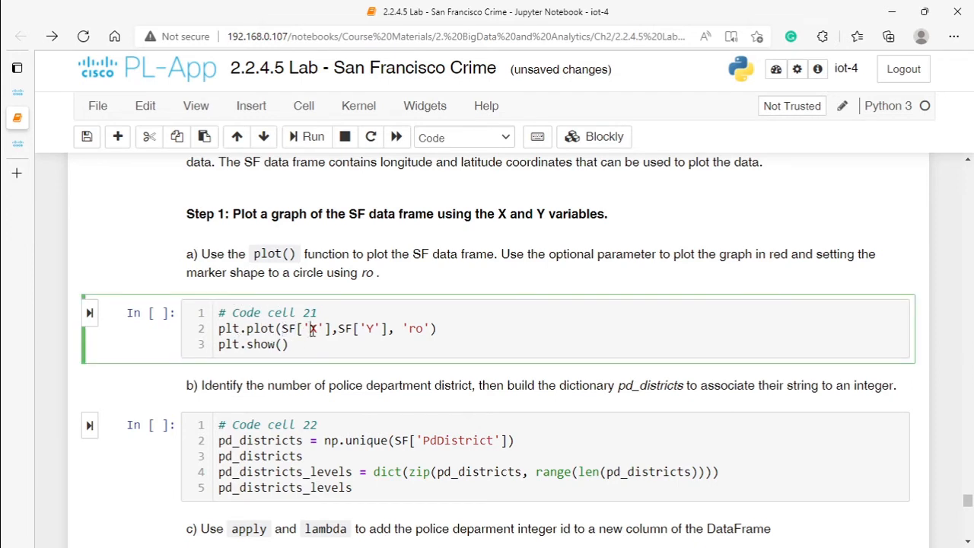
{"action": "right_click", "coordinate": [282, 327]}
{"action": "left_click", "coordinate": [240, 306]}
Step: Insert a new cell above code cell 21 containing SF and run it to display the data frame
{"action": "left_click", "coordinate": [251, 106]}
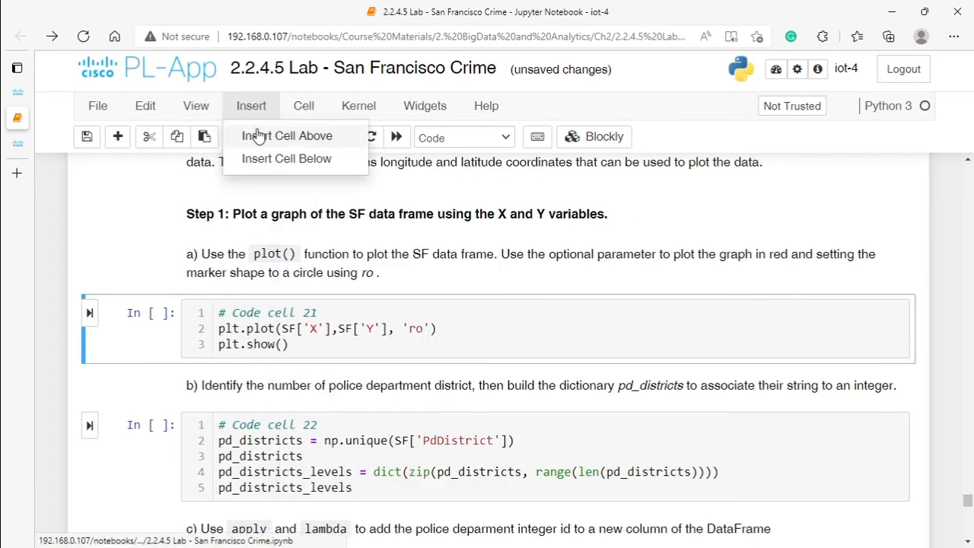
{"action": "left_click", "coordinate": [274, 135]}
{"action": "type", "text": "SF"}
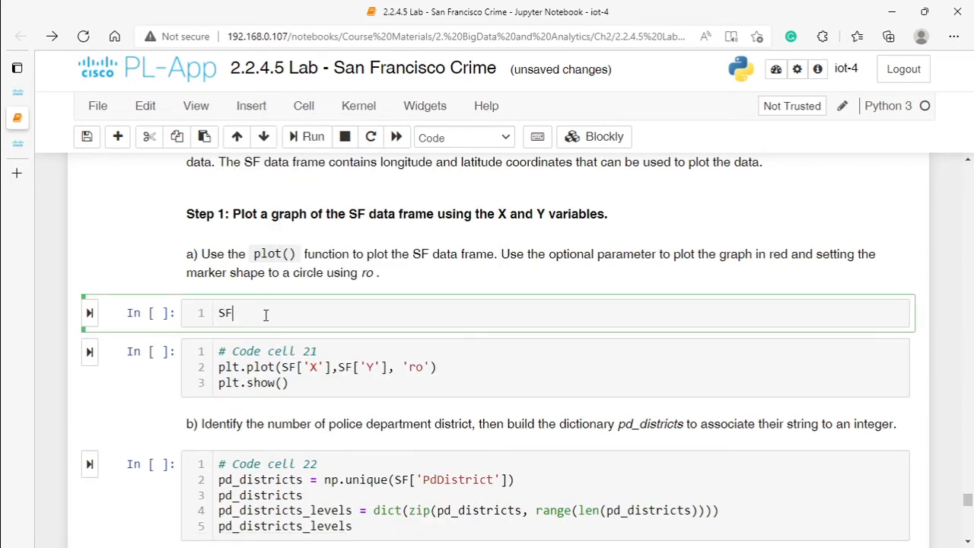
{"action": "left_click", "coordinate": [89, 313]}
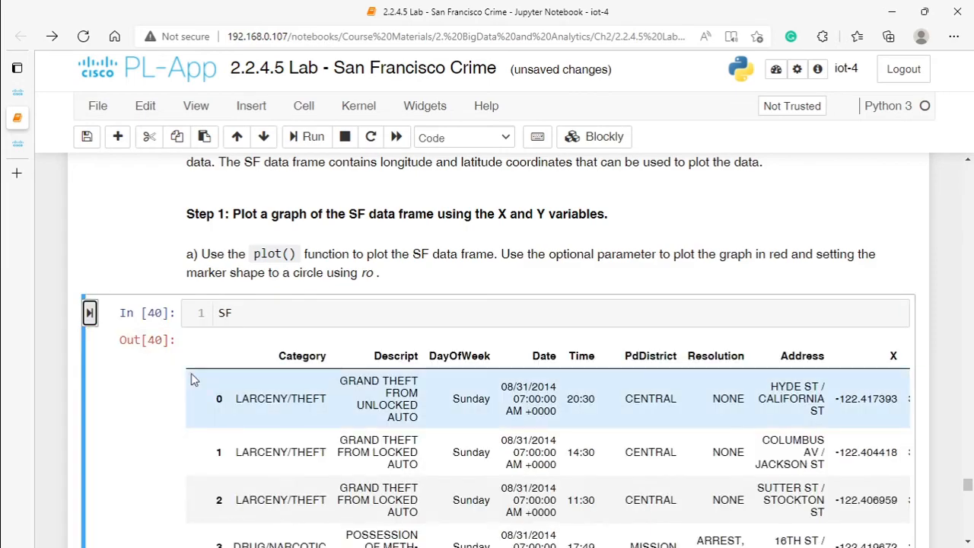
Step: Examine the X and Y coordinate columns in the first and last rows of the SF table
{"action": "scroll", "coordinate": [469, 386], "scroll_direction": "down", "scroll_amount": 5}
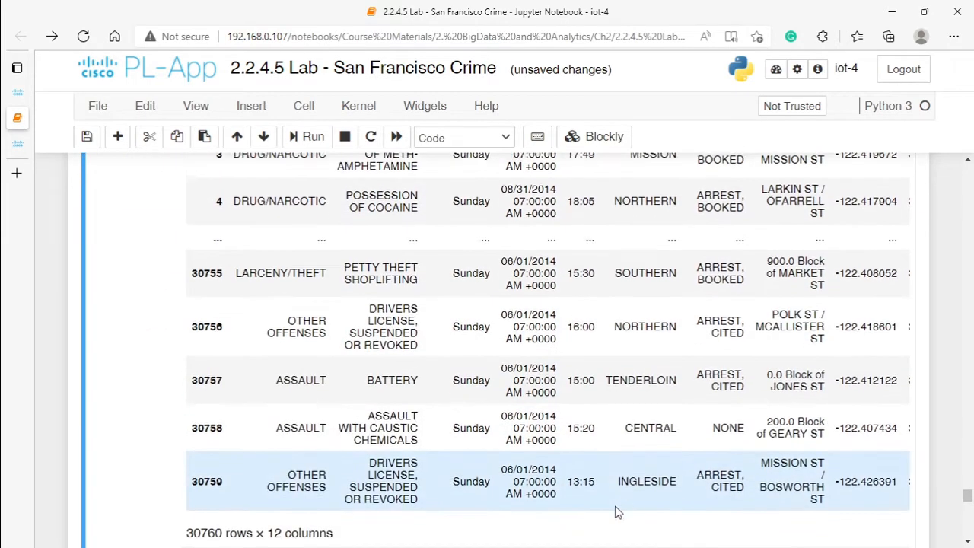
{"action": "scroll", "coordinate": [651, 527], "scroll_direction": "down", "scroll_amount": 2}
{"action": "scroll", "coordinate": [882, 330], "scroll_direction": "right", "scroll_amount": 2}
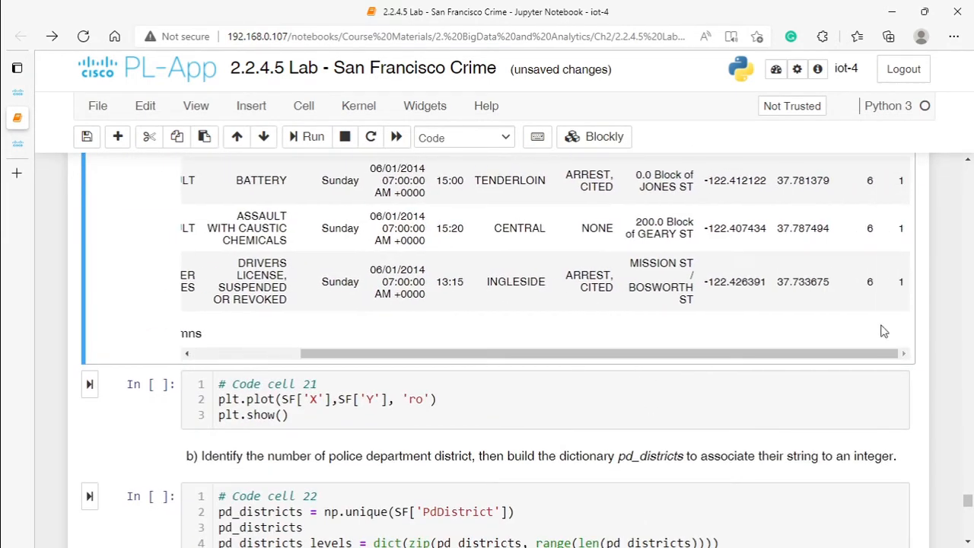
{"action": "scroll", "coordinate": [892, 270], "scroll_direction": "up", "scroll_amount": 2}
{"action": "scroll", "coordinate": [892, 270], "scroll_direction": "up", "scroll_amount": 3}
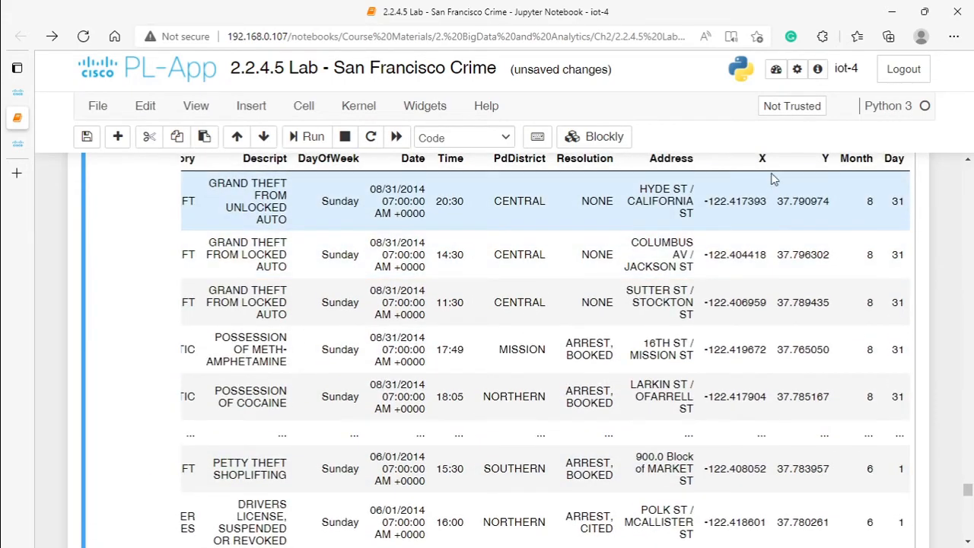
{"action": "scroll", "coordinate": [783, 166], "scroll_direction": "up", "scroll_amount": 3}
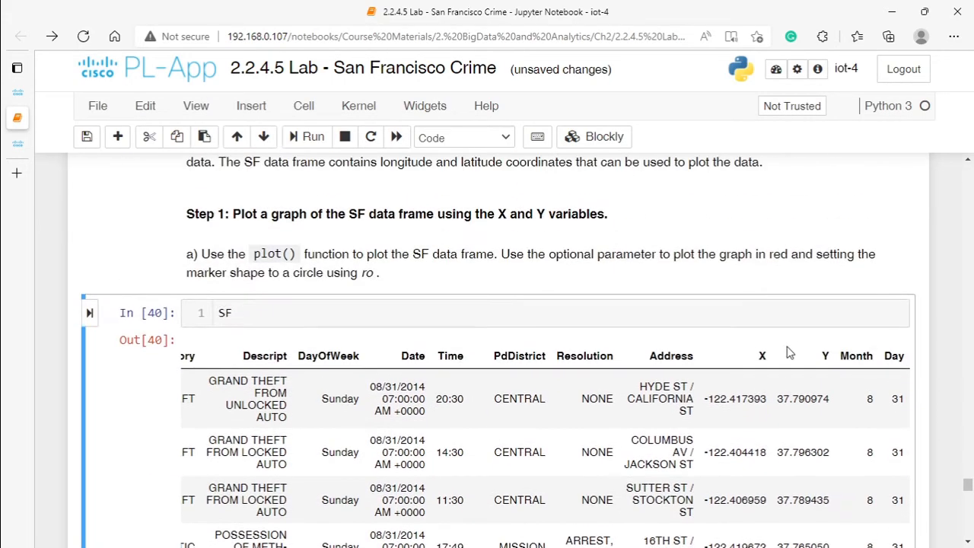
{"action": "scroll", "coordinate": [238, 411], "scroll_direction": "down", "scroll_amount": 5}
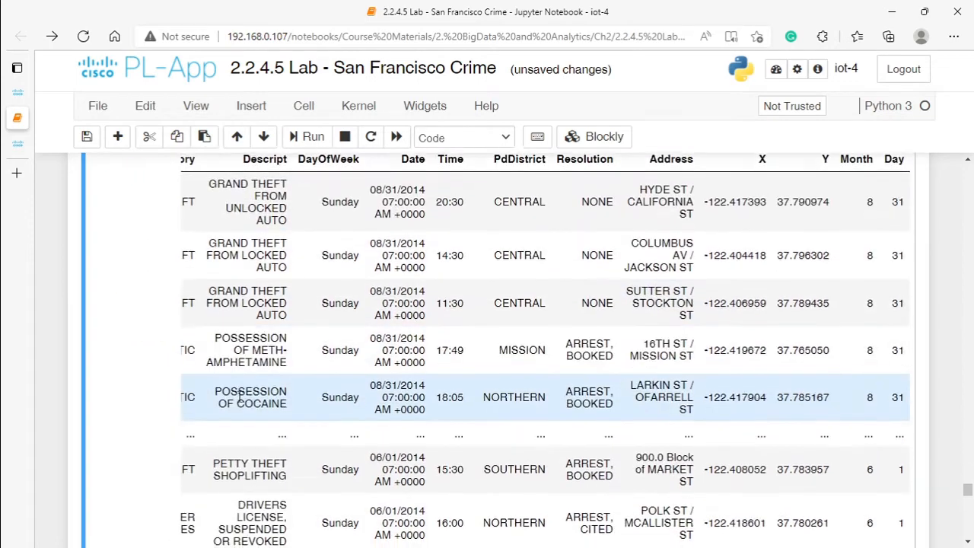
Step: Run code cell 21 to plot the SF X and Y coordinates as red circles, and look over the graph
{"action": "scroll", "coordinate": [238, 411], "scroll_direction": "down", "scroll_amount": 3}
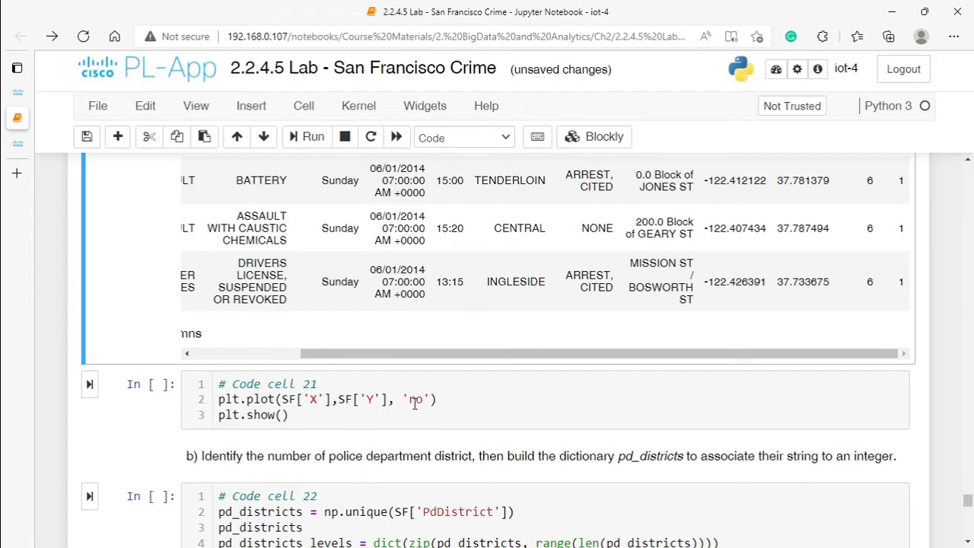
{"action": "scroll", "coordinate": [413, 406], "scroll_direction": "up", "scroll_amount": 3}
{"action": "scroll", "coordinate": [417, 412], "scroll_direction": "down", "scroll_amount": 3}
{"action": "left_click", "coordinate": [89, 385]}
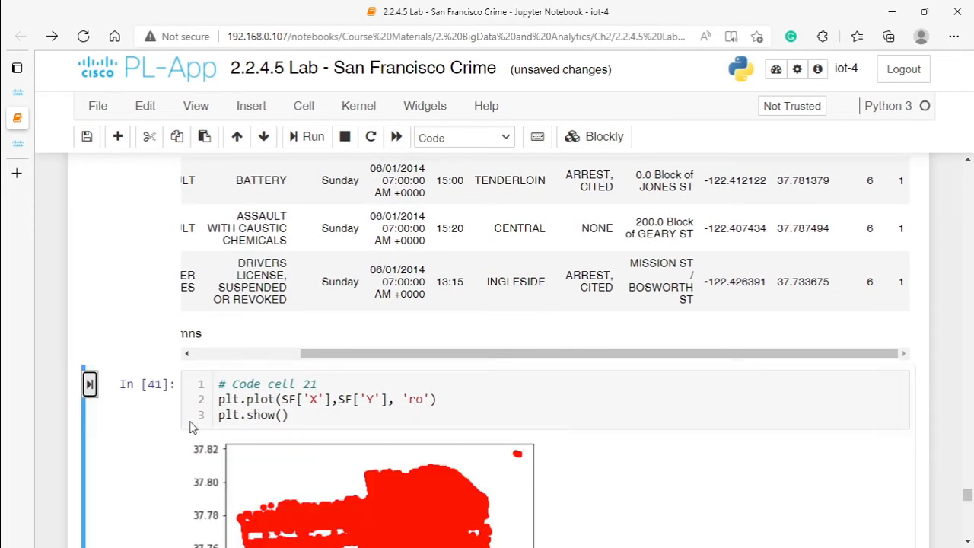
{"action": "scroll", "coordinate": [196, 434], "scroll_direction": "down", "scroll_amount": 3}
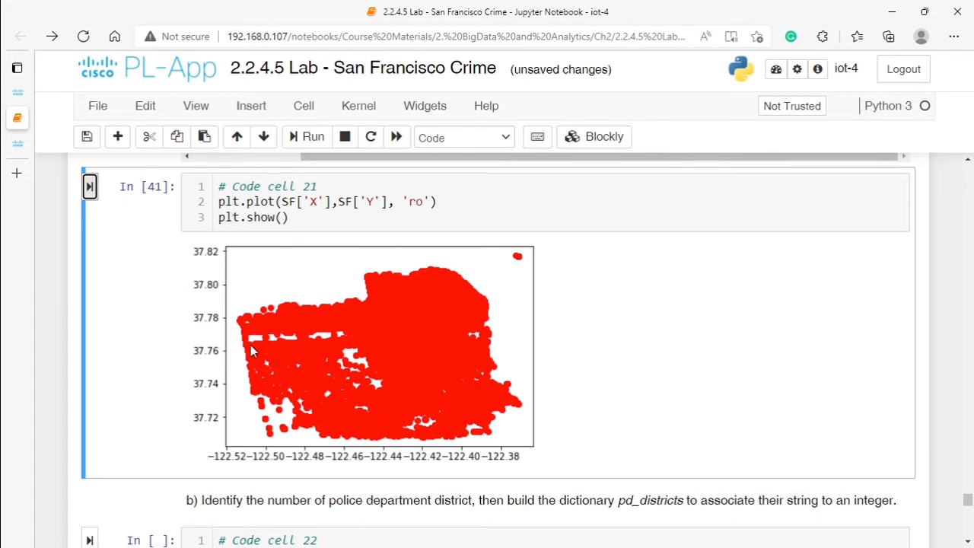
{"action": "scroll", "coordinate": [275, 355], "scroll_direction": "down", "scroll_amount": 2}
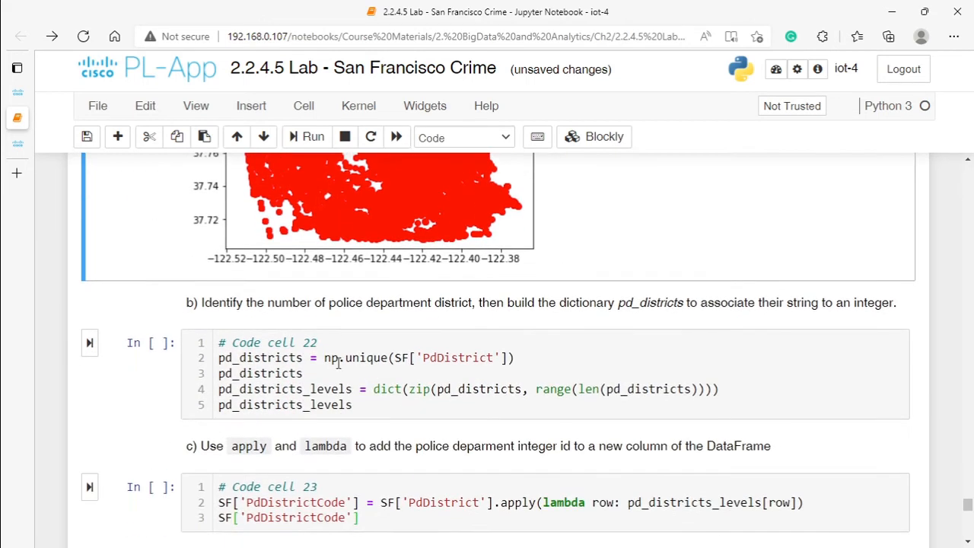
{"action": "scroll", "coordinate": [311, 373], "scroll_direction": "up", "scroll_amount": 2}
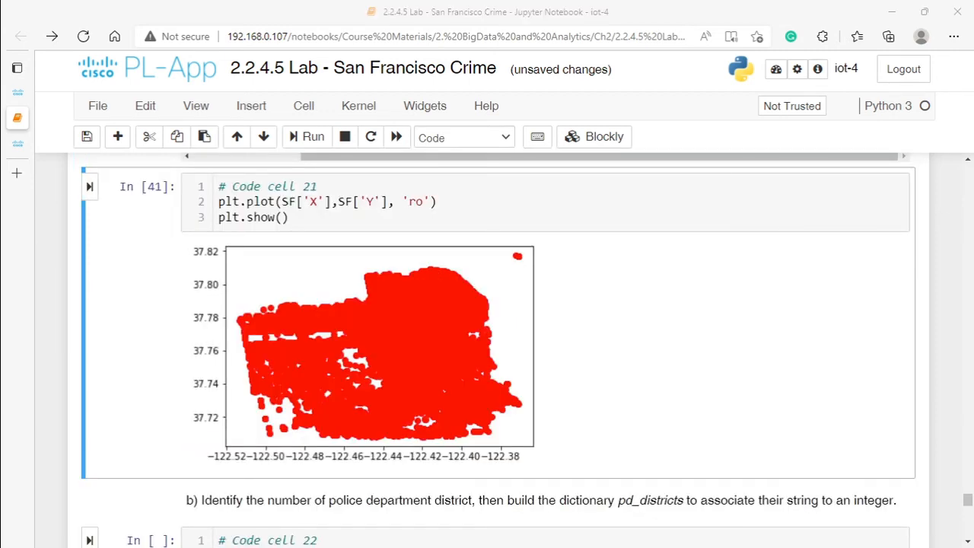
Step: Comment out both pd_districts_levels lines in code cell 22 and run the cell to show only the unique police districts
{"action": "scroll", "coordinate": [275, 340], "scroll_direction": "down", "scroll_amount": 2}
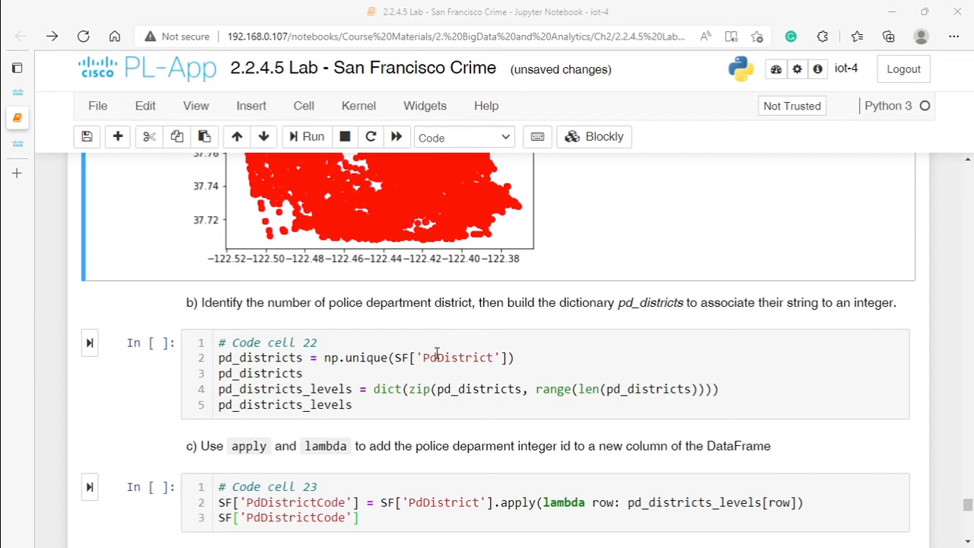
{"action": "left_click", "coordinate": [312, 373]}
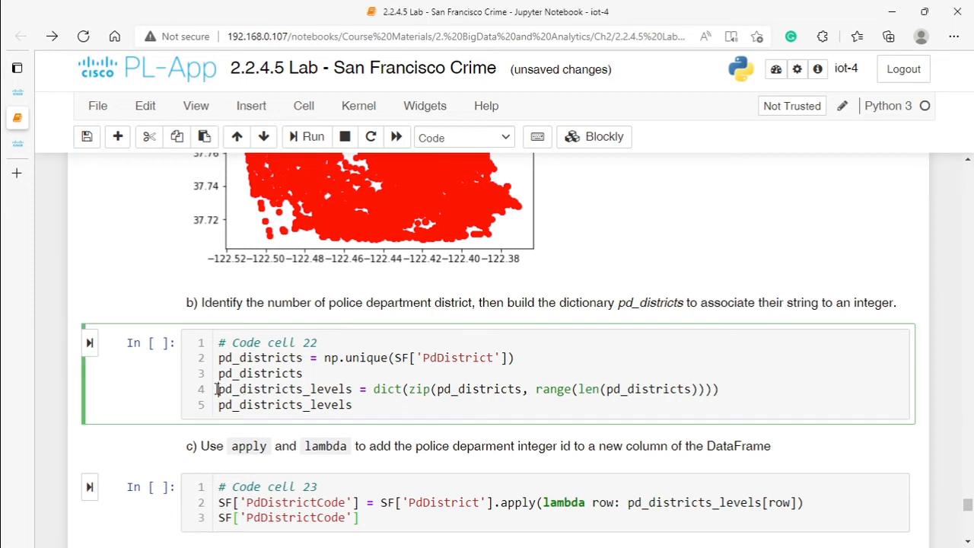
{"action": "left_click", "coordinate": [221, 390]}
{"action": "type", "text": "#"}
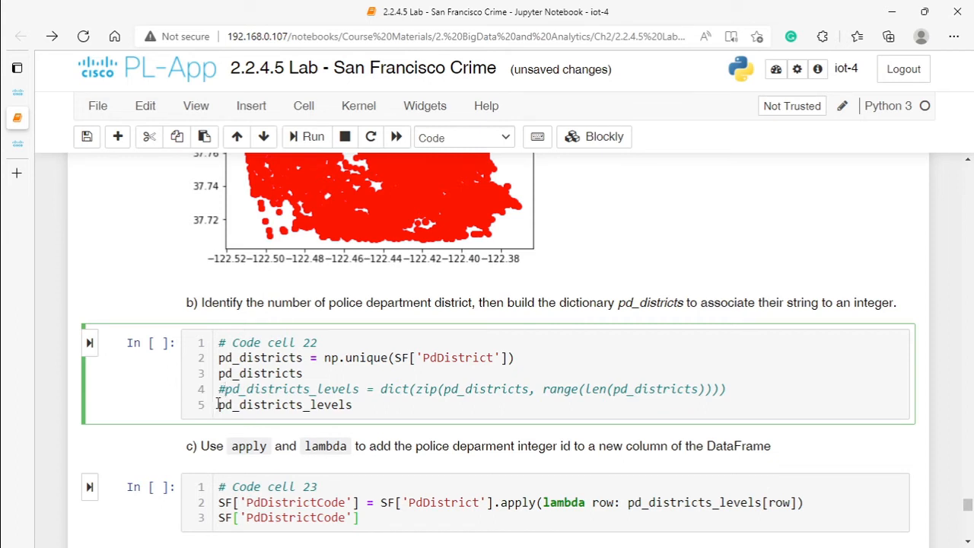
{"action": "left_click", "coordinate": [218, 404]}
{"action": "type", "text": "#"}
{"action": "left_click", "coordinate": [304, 373]}
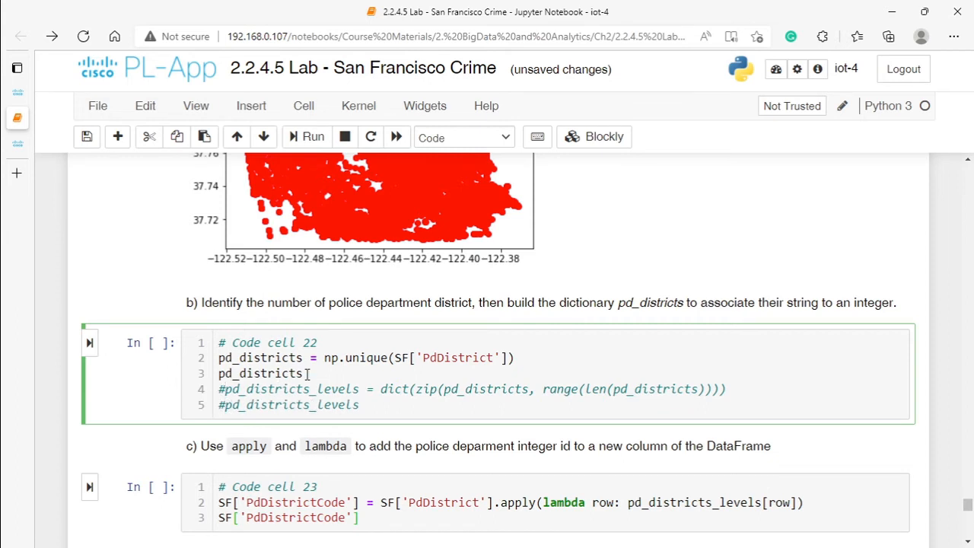
{"action": "left_click", "coordinate": [89, 347]}
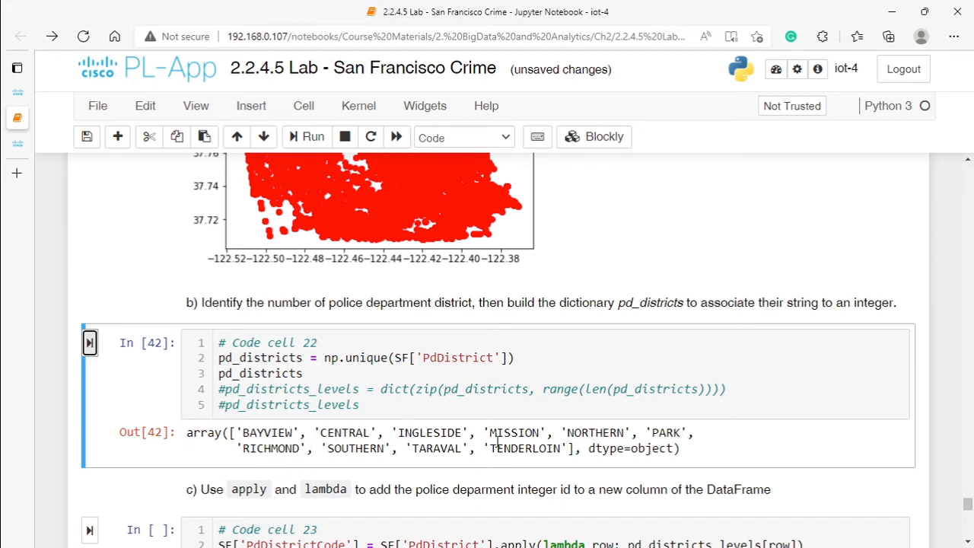
Step: Compare the pd_districts line and its output with the instruction about identifying the police department districts
{"action": "double_click", "coordinate": [245, 374]}
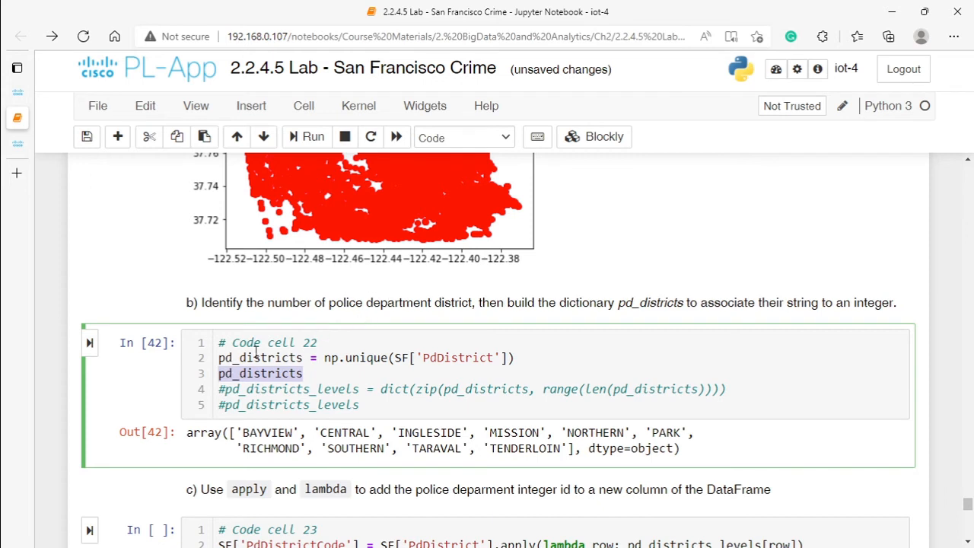
{"action": "left_click_drag", "start_coordinate": [330, 303], "coordinate": [472, 305]}
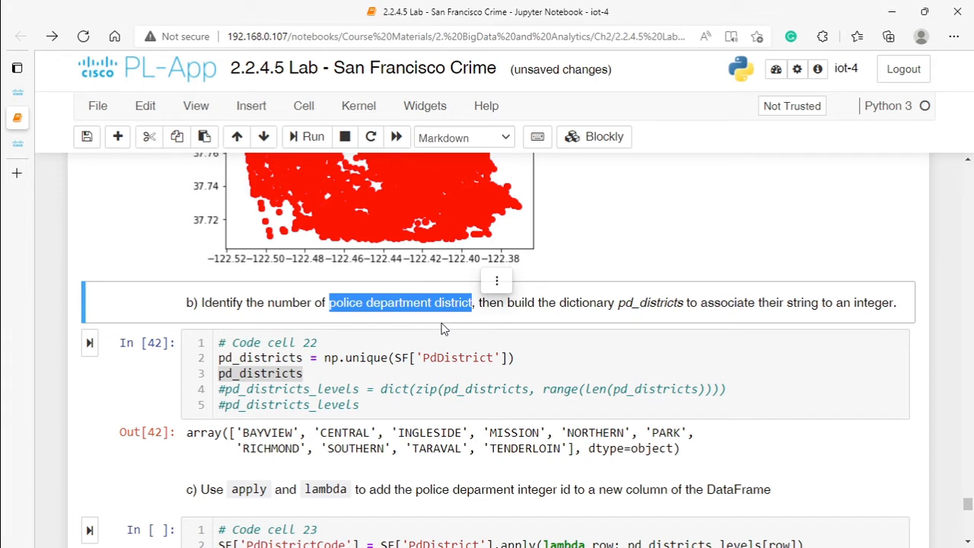
{"action": "left_click", "coordinate": [288, 373]}
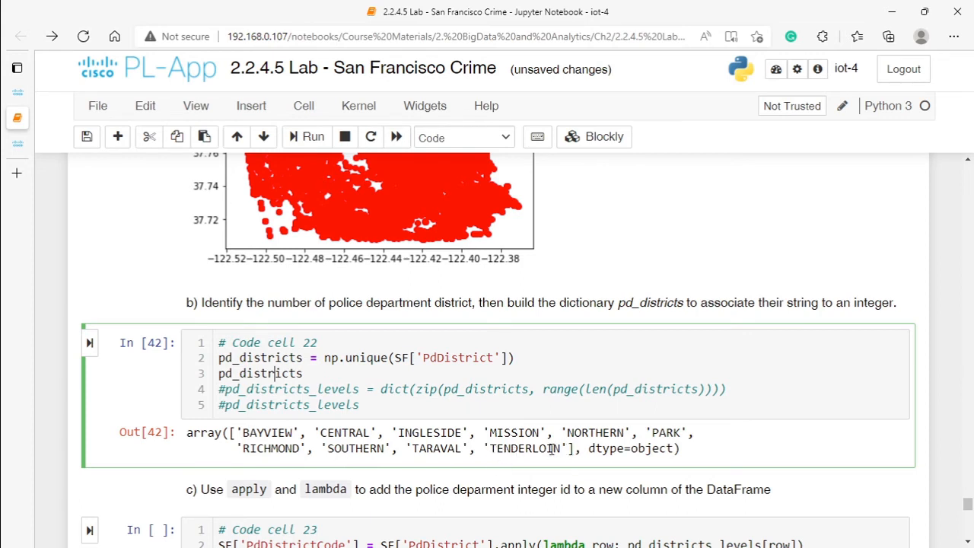
Step: Uncomment both pd_districts_levels lines in code cell 22 and rerun the cell to build the district-to-integer dictionary
{"action": "left_click", "coordinate": [220, 389]}
{"action": "key", "text": "Delete"}
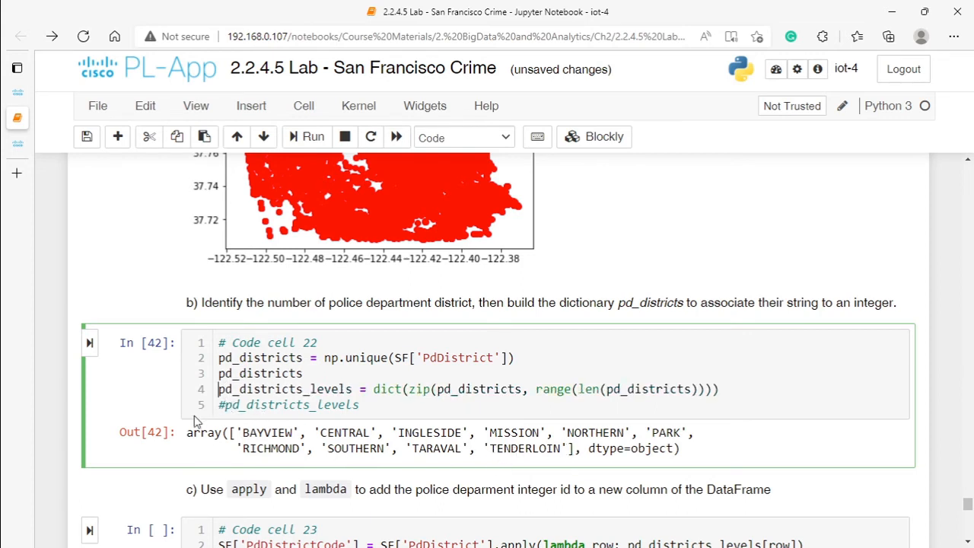
{"action": "left_click", "coordinate": [220, 404]}
{"action": "key", "text": "Delete"}
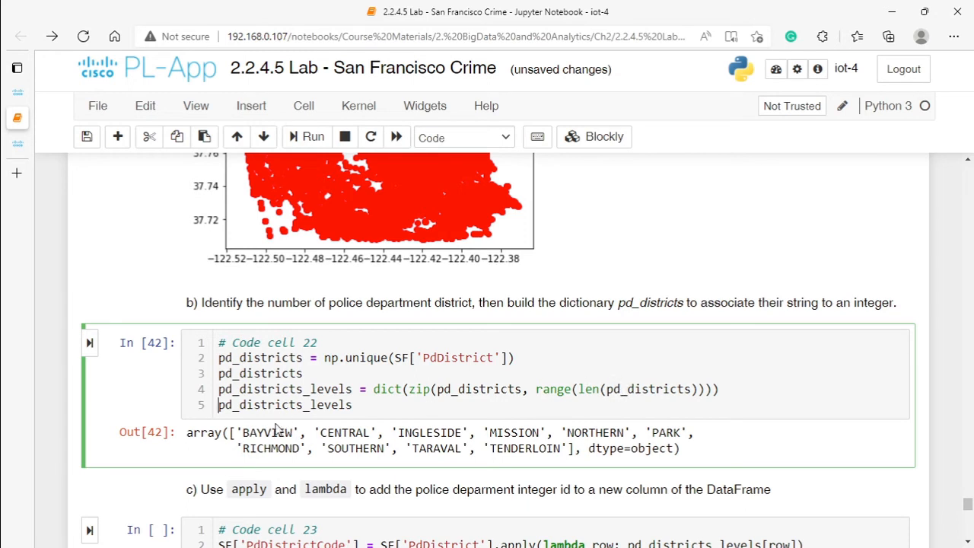
{"action": "left_click", "coordinate": [89, 342]}
{"action": "scroll", "coordinate": [261, 429], "scroll_direction": "down", "scroll_amount": 3}
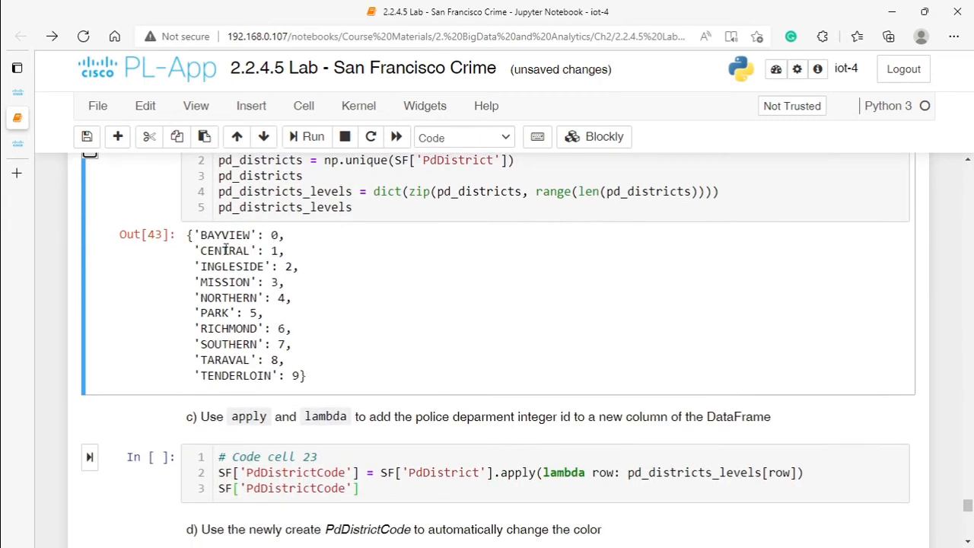
Step: Run code cell 23 to add each row's police district integer to the new PdDistrictCode column of SF
{"action": "left_click_drag", "start_coordinate": [199, 235], "coordinate": [252, 235]}
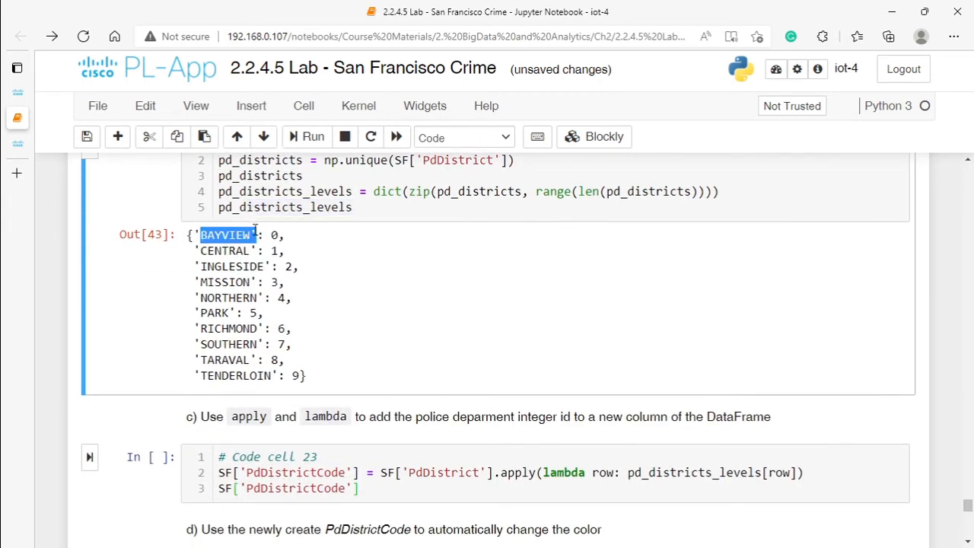
{"action": "left_click", "coordinate": [268, 237]}
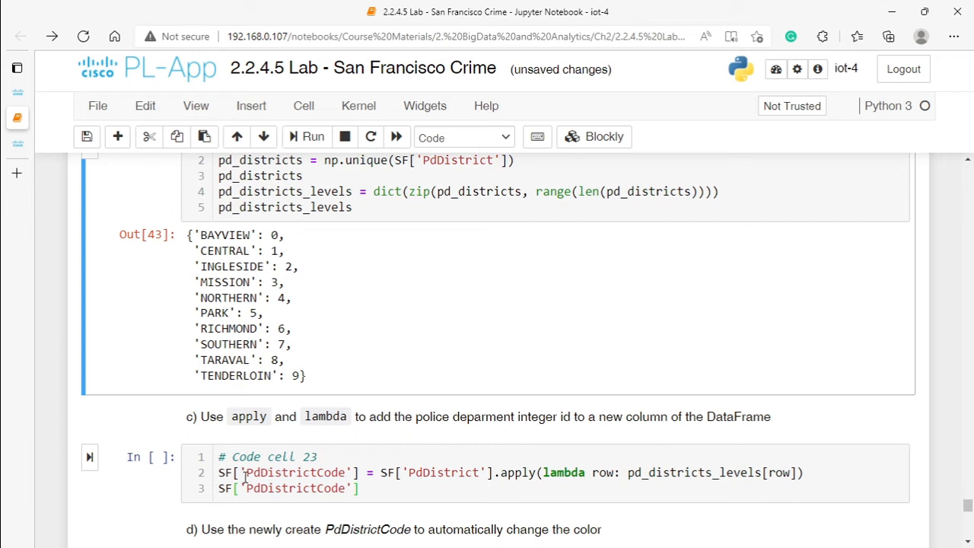
{"action": "left_click_drag", "start_coordinate": [244, 473], "coordinate": [344, 467]}
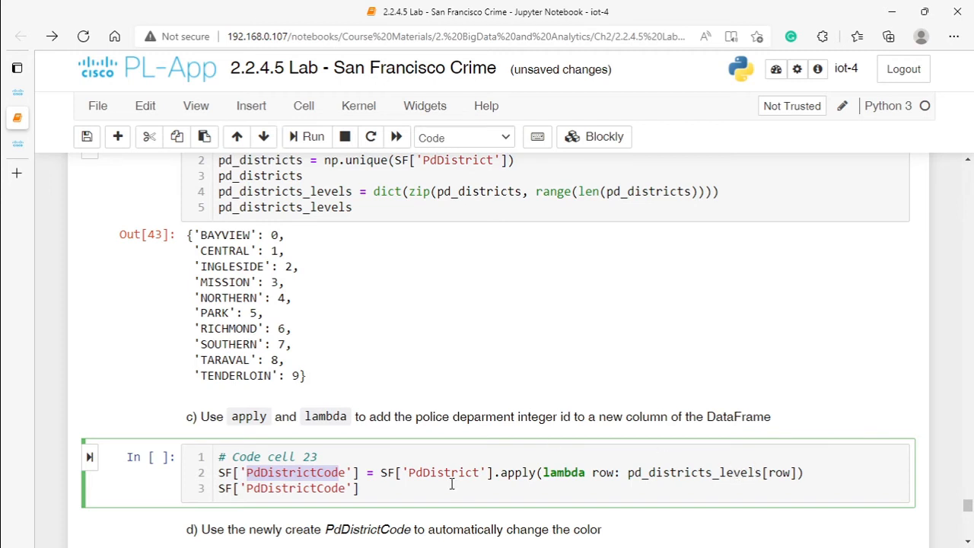
{"action": "left_click", "coordinate": [89, 457]}
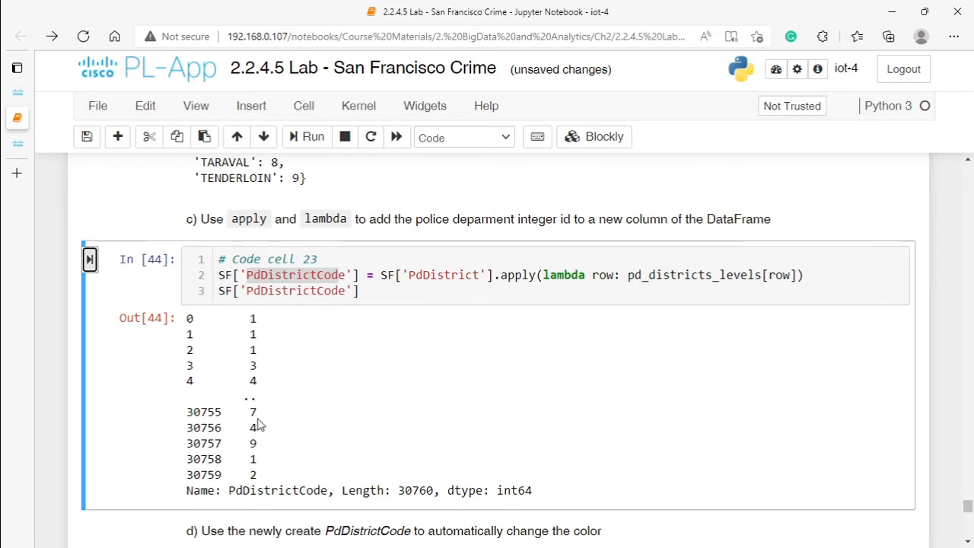
Step: Set the scatter color in code cell 24 to 'red' and run the cell
{"action": "scroll", "coordinate": [259, 424], "scroll_direction": "down", "scroll_amount": 3}
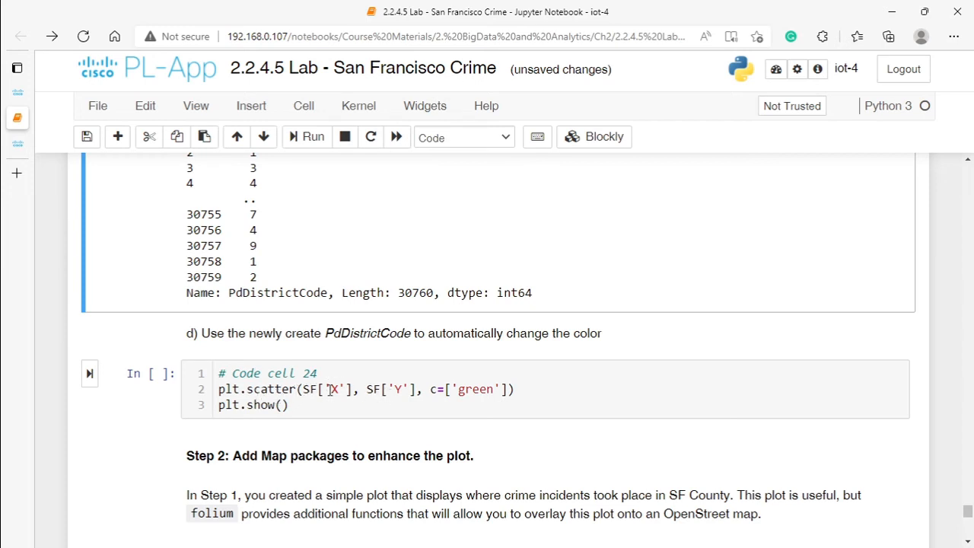
{"action": "double_click", "coordinate": [468, 390]}
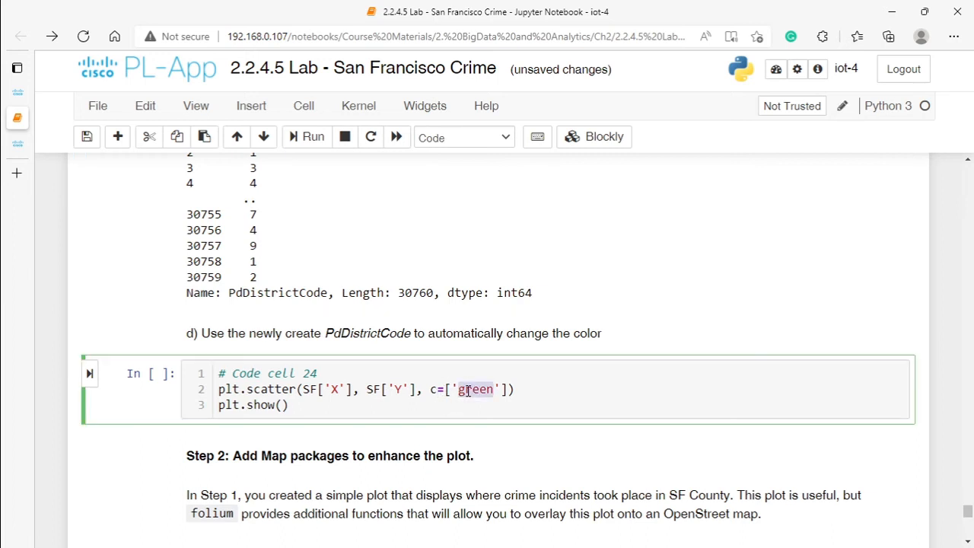
{"action": "type", "text": "red"}
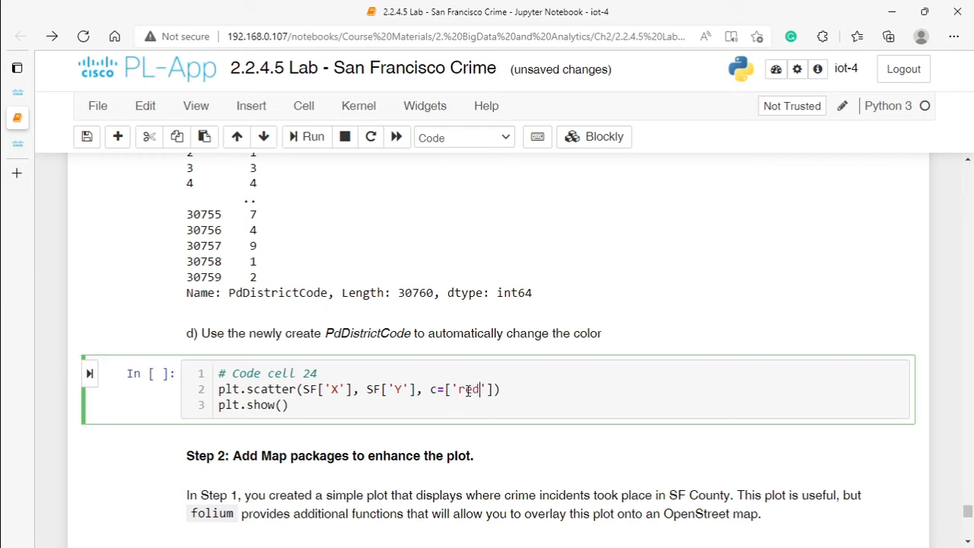
{"action": "left_click", "coordinate": [90, 373]}
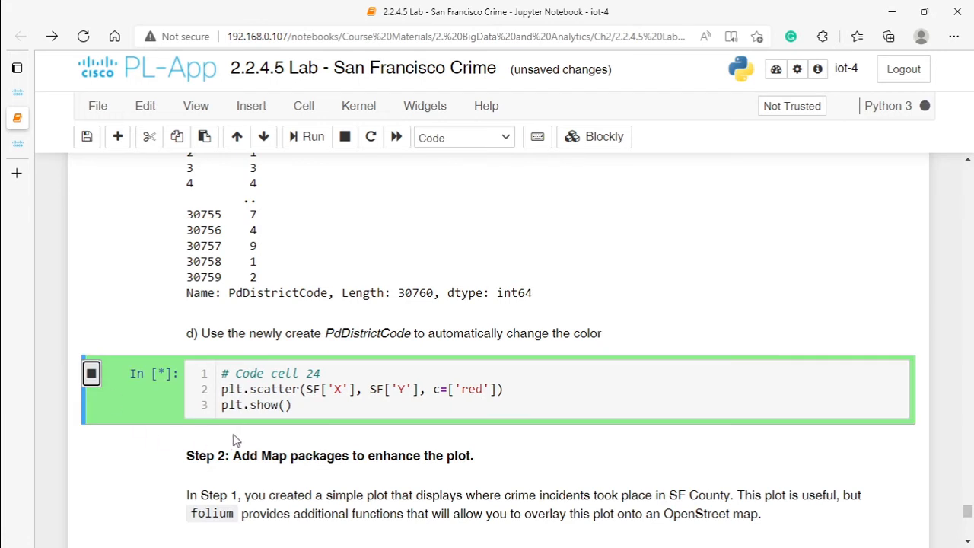
Step: Set the scatter color in code cell 24 to 'green' and rerun the cell
{"action": "double_click", "coordinate": [470, 388]}
{"action": "type", "text": "green"}
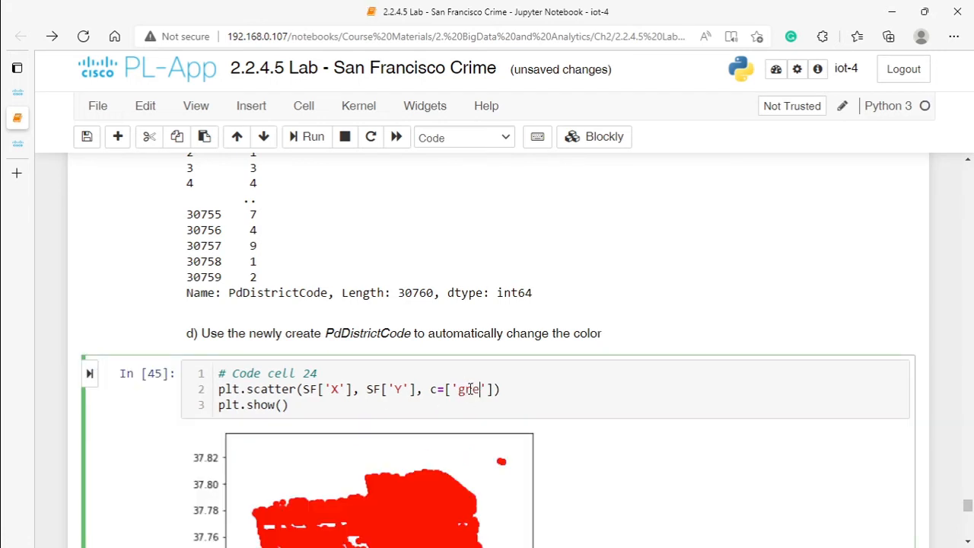
{"action": "left_click", "coordinate": [90, 373]}
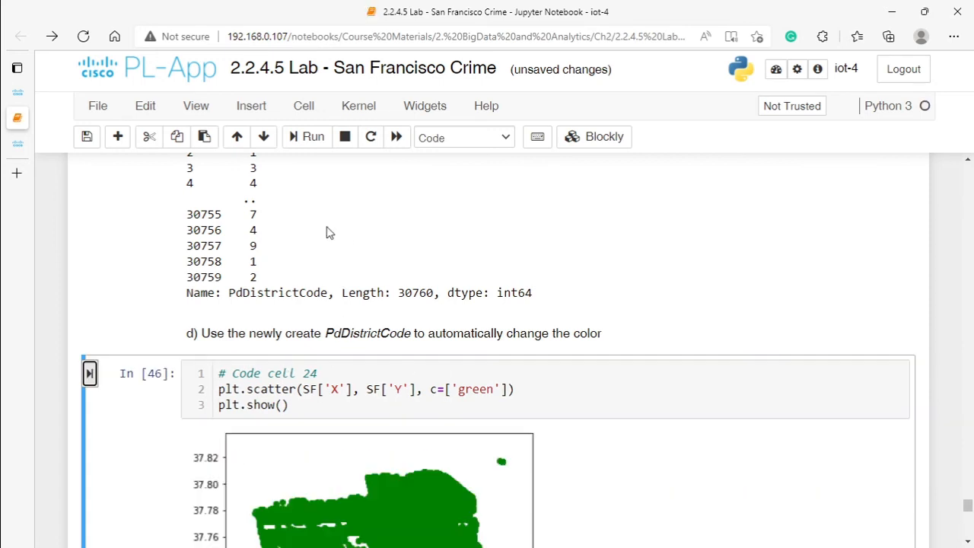
Step: Copy PdDistrictCode from the output of code cell 23, substitute it for the color name in code cell 24, and rerun the cell
{"action": "double_click", "coordinate": [289, 293]}
{"action": "key", "text": "ctrl+c"}
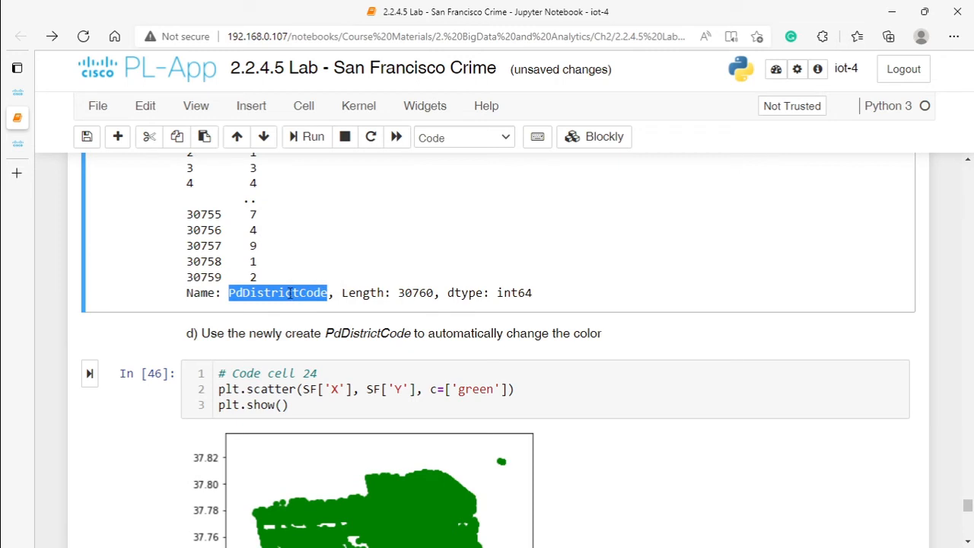
{"action": "double_click", "coordinate": [479, 391]}
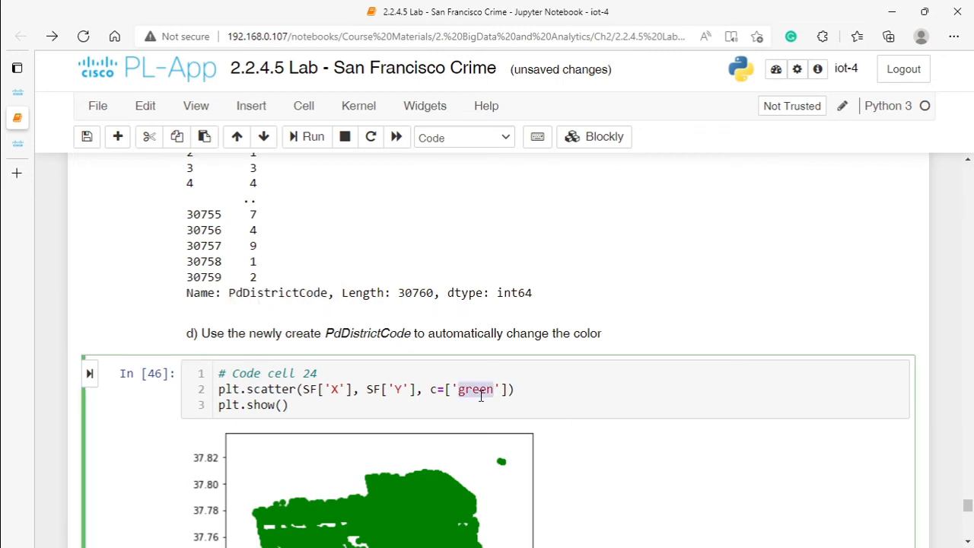
{"action": "key", "text": "ctrl+v"}
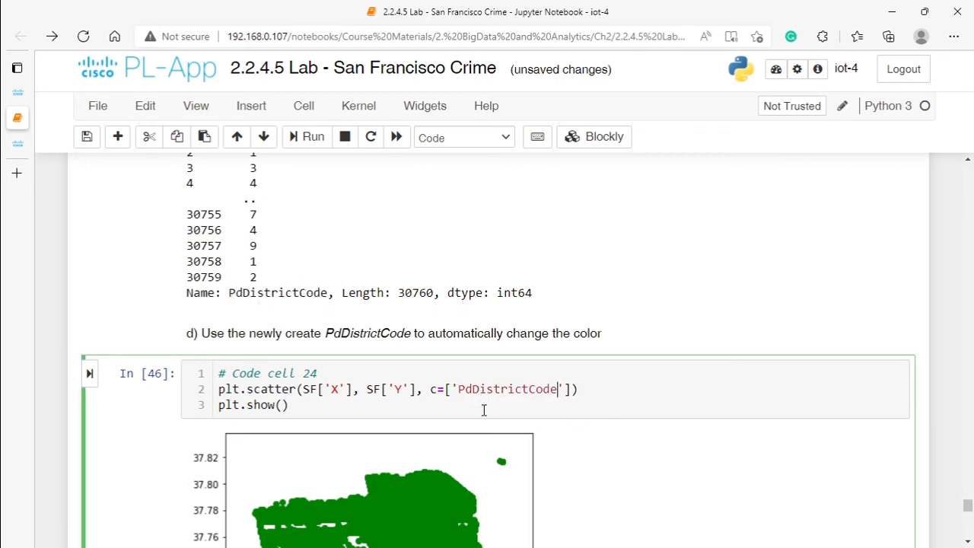
{"action": "left_click", "coordinate": [90, 374]}
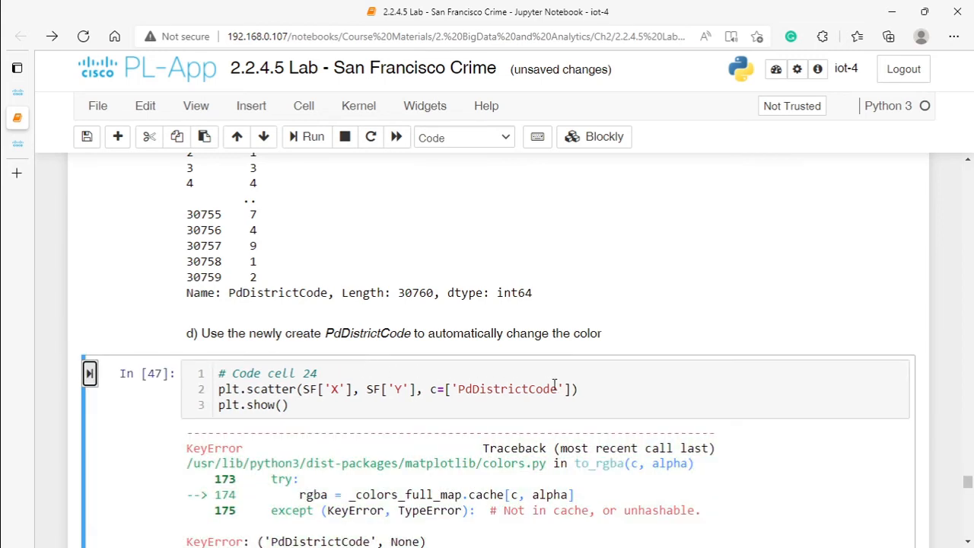
Step: Make the color argument in code cell 24 c=SF['PdDistrictCode'], rerun the cell, and look over the scatter plot
{"action": "key", "text": "alt+Tab"}
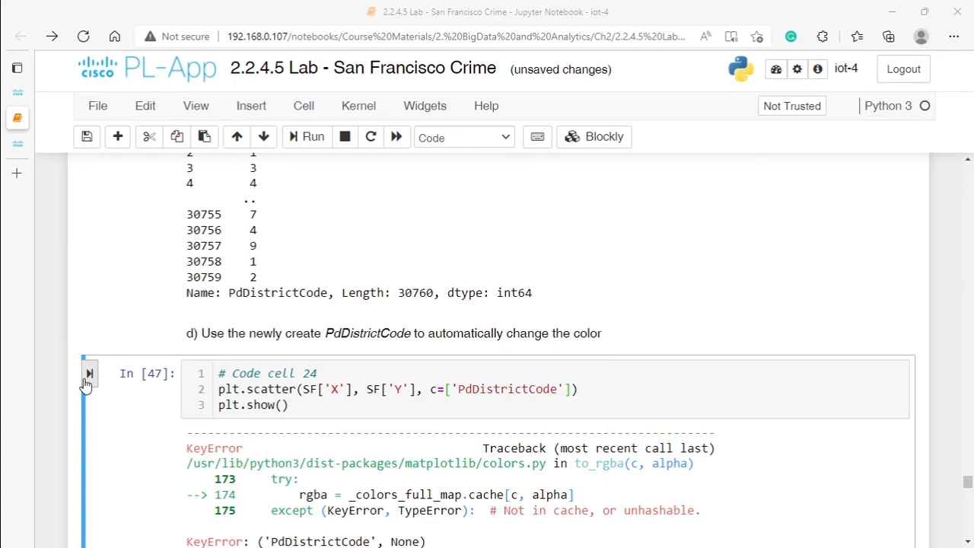
{"action": "left_click", "coordinate": [446, 389]}
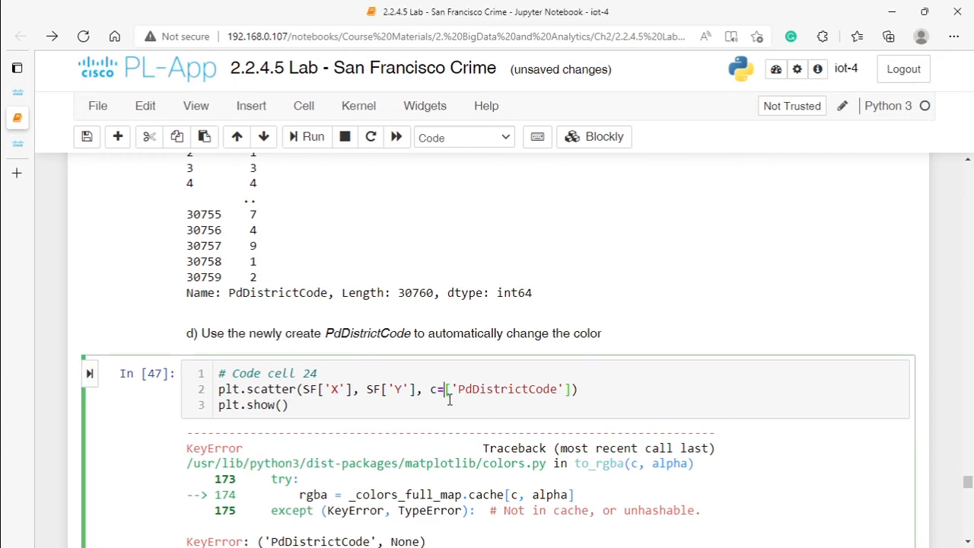
{"action": "type", "text": "SF"}
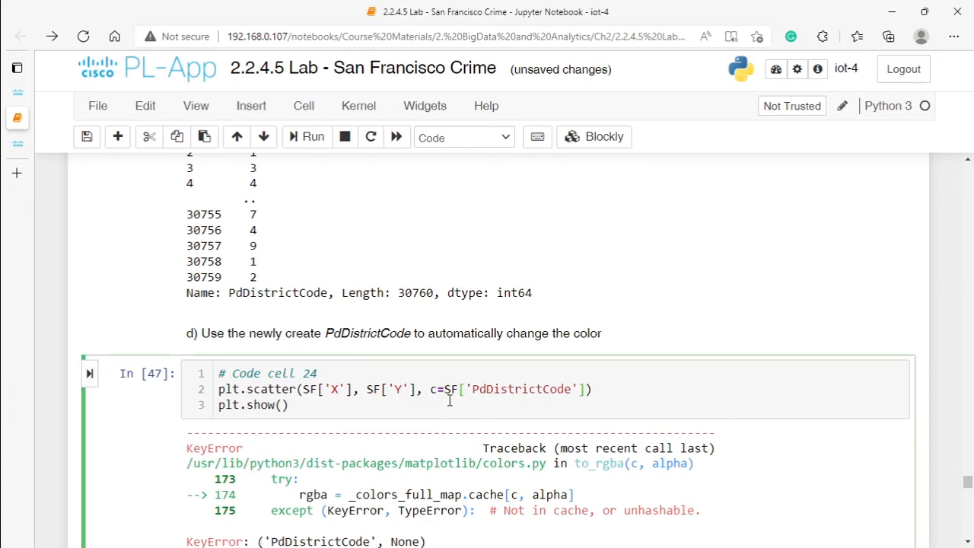
{"action": "left_click", "coordinate": [89, 373]}
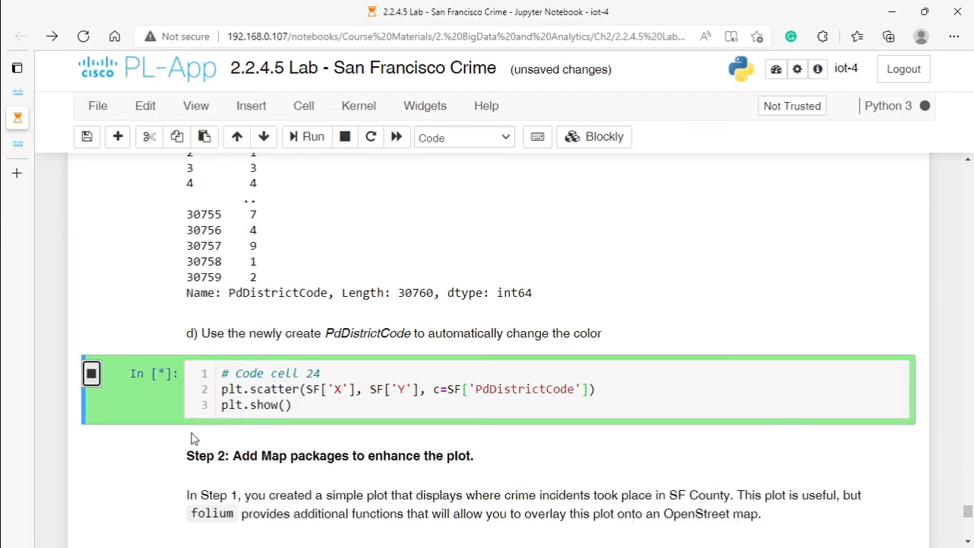
{"action": "scroll", "coordinate": [164, 455], "scroll_direction": "down", "scroll_amount": 3}
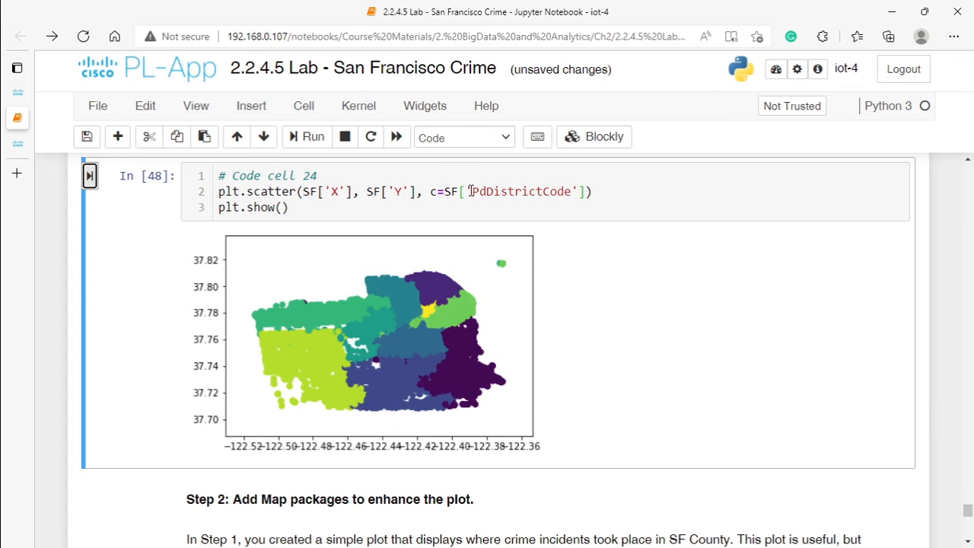
{"action": "left_click_drag", "start_coordinate": [471, 191], "coordinate": [569, 195]}
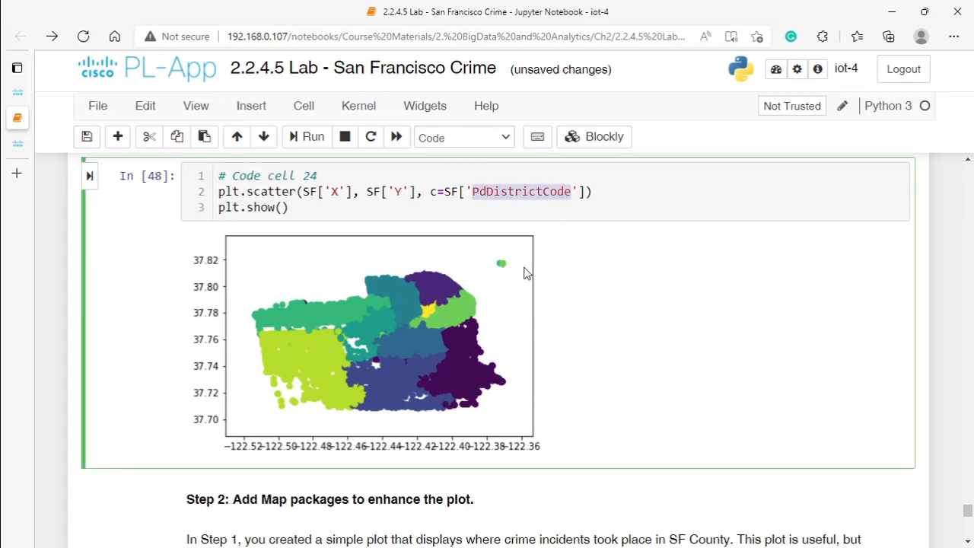
{"action": "scroll", "coordinate": [517, 271], "scroll_direction": "down", "scroll_amount": 3}
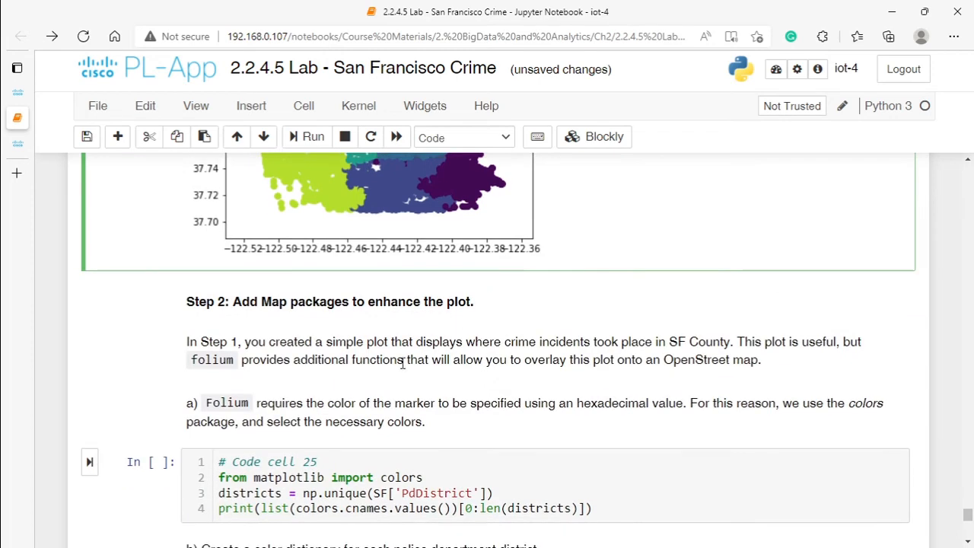
{"action": "scroll", "coordinate": [403, 364], "scroll_direction": "up", "scroll_amount": 3}
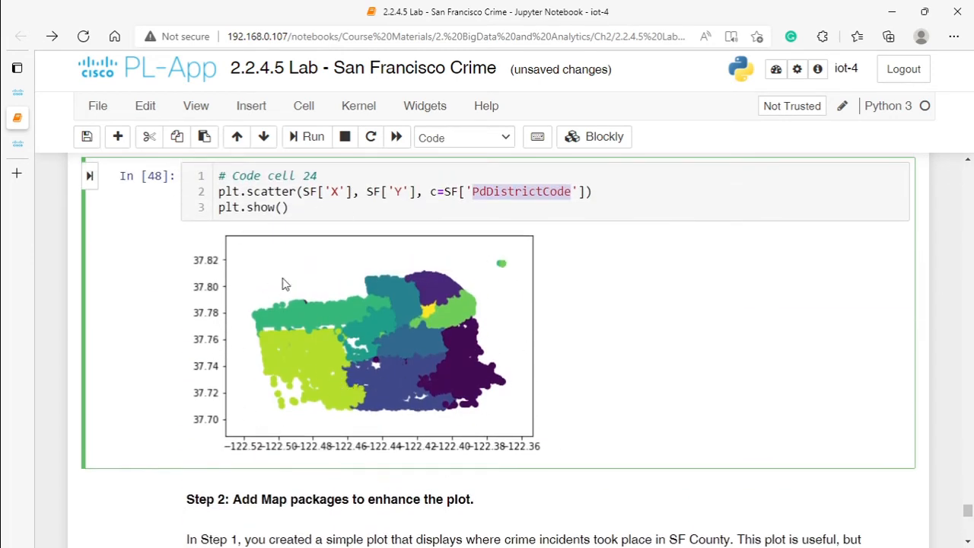
Step: Run code cell 25 to import matplotlib colors and print one hexadecimal color value per police district
{"action": "scroll", "coordinate": [389, 421], "scroll_direction": "down", "scroll_amount": 2}
{"action": "scroll", "coordinate": [390, 421], "scroll_direction": "down", "scroll_amount": 1}
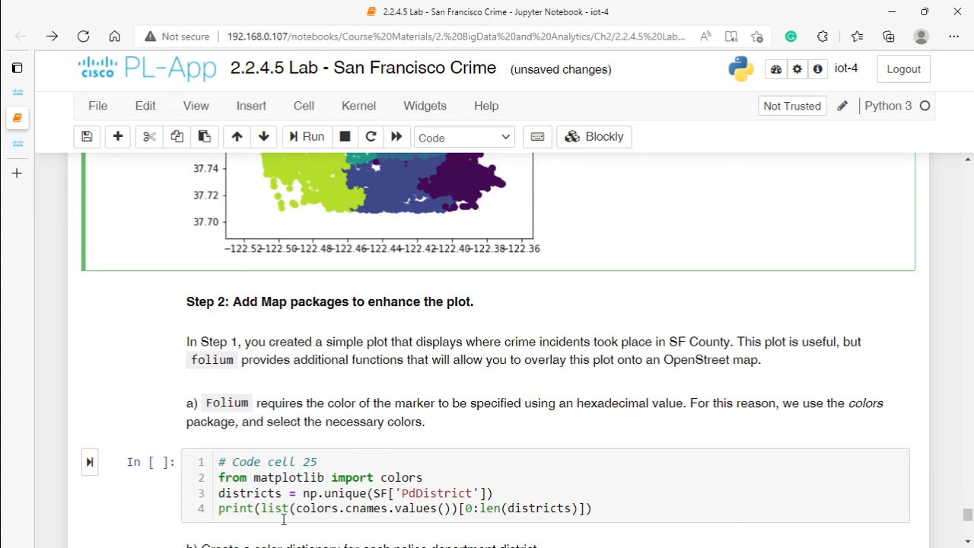
{"action": "scroll", "coordinate": [271, 519], "scroll_direction": "down", "scroll_amount": 5}
{"action": "left_click", "coordinate": [90, 264]}
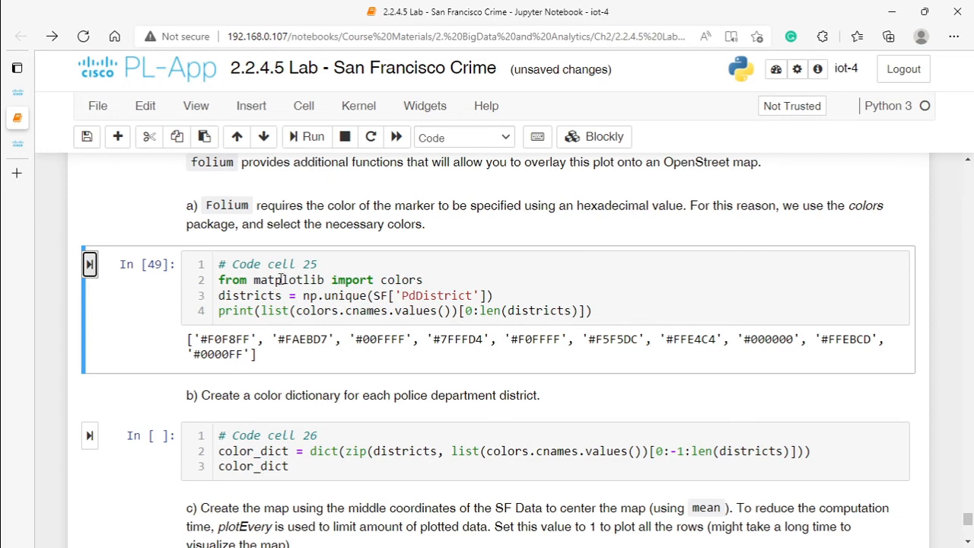
Step: Compare the Folium instruction about hexadecimal marker colors with the output of code cell 25 and the scatter plot in code cell 24
{"action": "scroll", "coordinate": [280, 289], "scroll_direction": "up", "scroll_amount": 3}
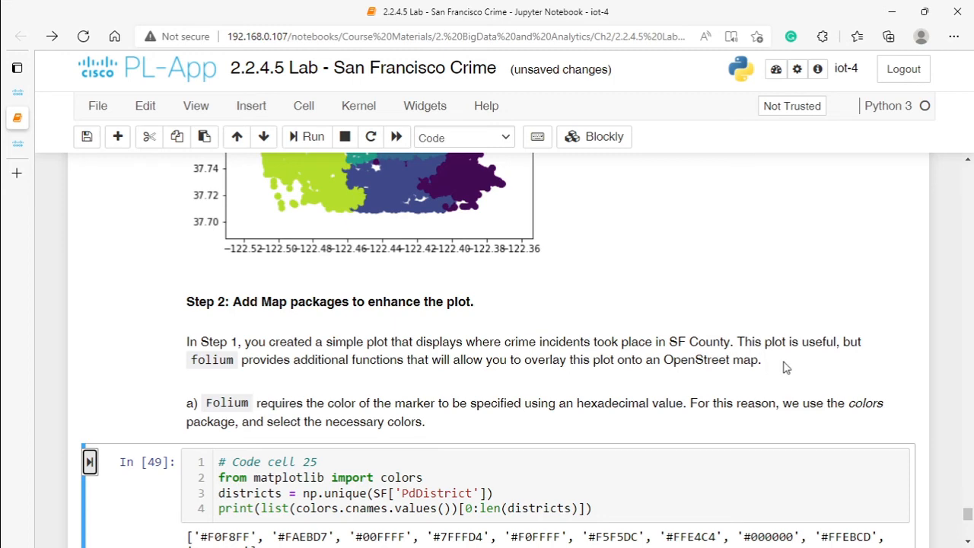
{"action": "scroll", "coordinate": [389, 375], "scroll_direction": "down", "scroll_amount": 3}
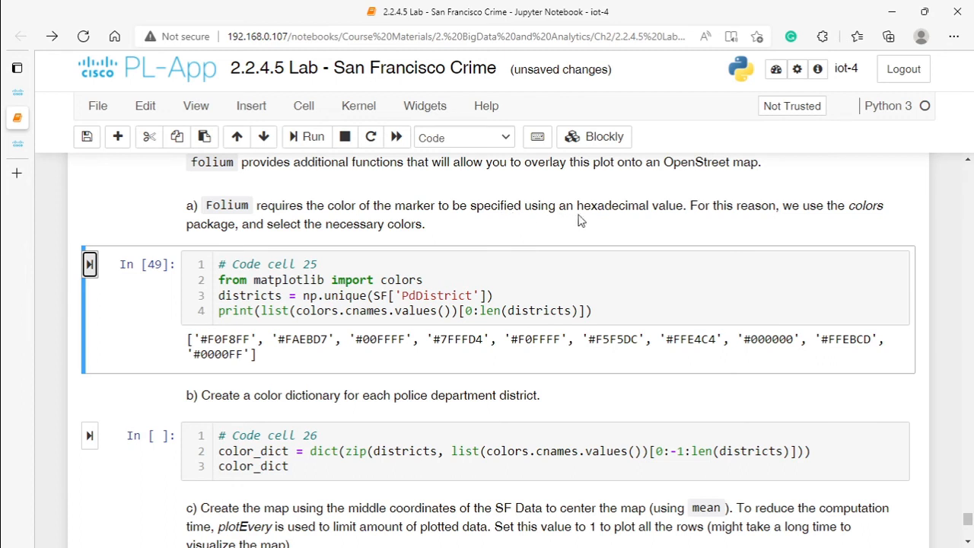
{"action": "left_click_drag", "start_coordinate": [573, 206], "coordinate": [662, 207]}
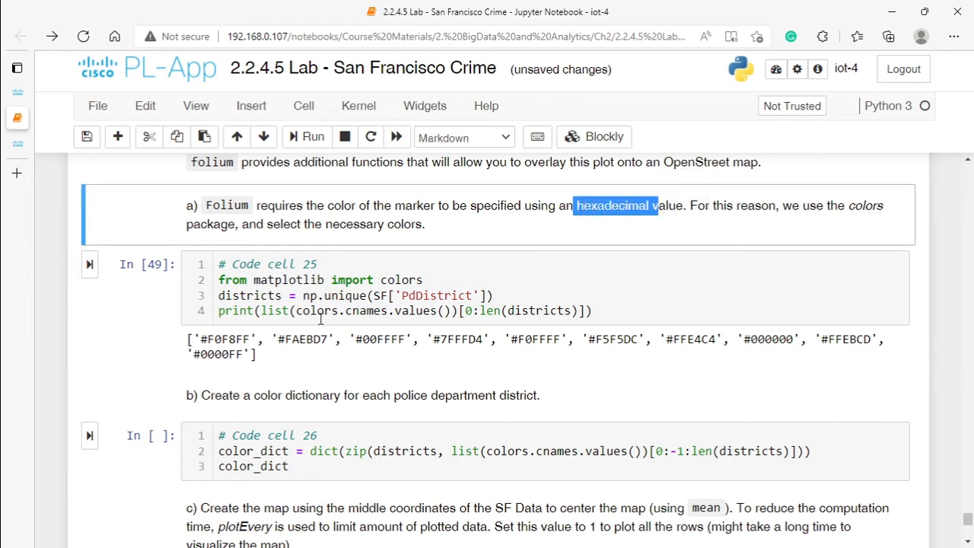
{"action": "left_click_drag", "start_coordinate": [207, 340], "coordinate": [234, 338]}
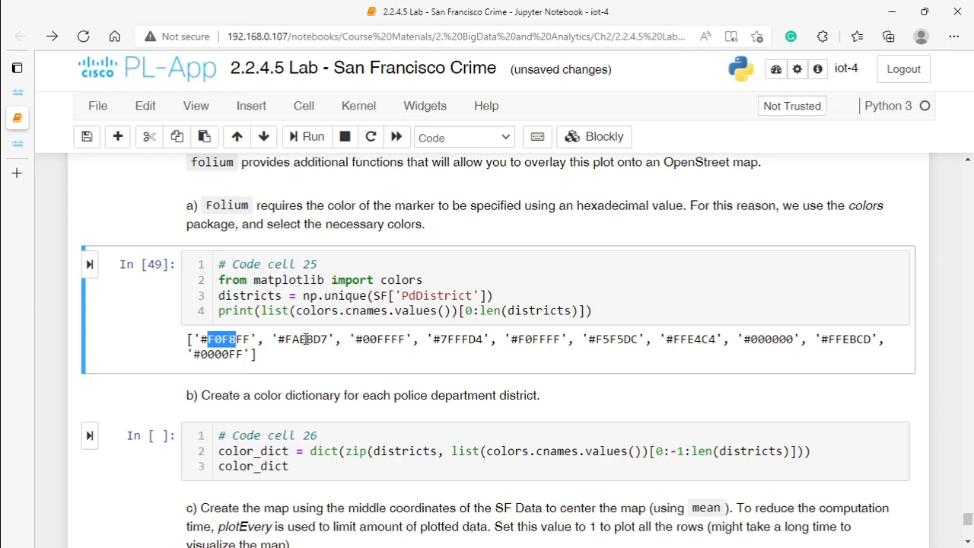
{"action": "scroll", "coordinate": [307, 295], "scroll_direction": "up", "scroll_amount": 4}
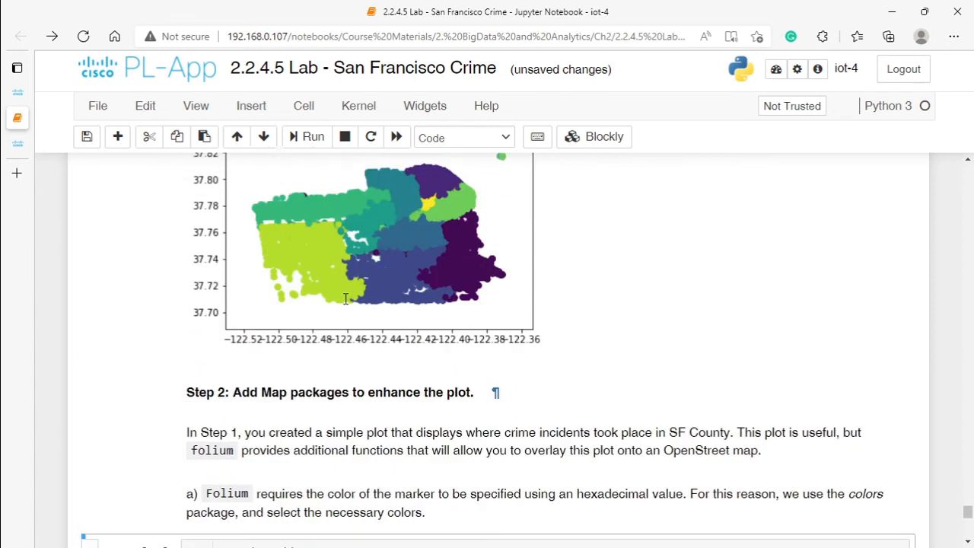
{"action": "scroll", "coordinate": [346, 298], "scroll_direction": "up", "scroll_amount": 4}
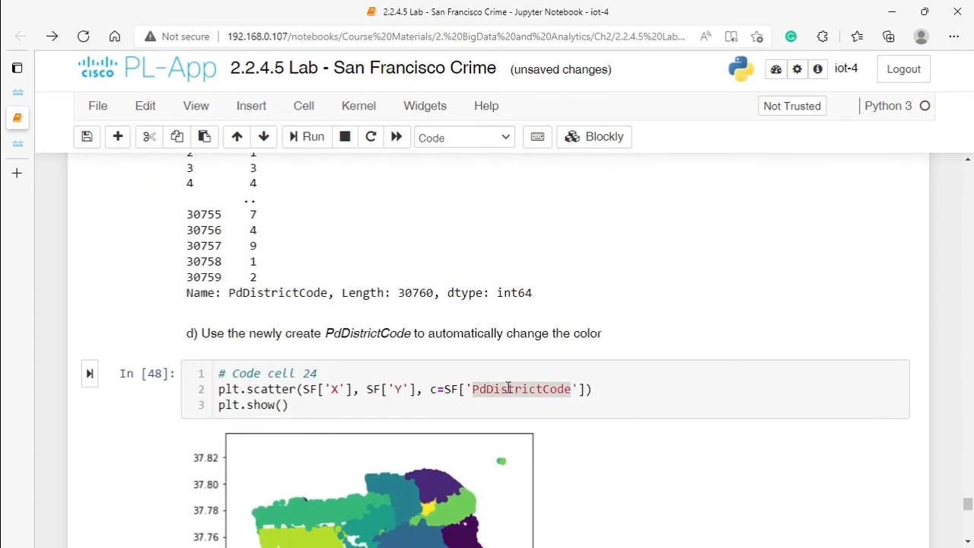
{"action": "scroll", "coordinate": [507, 389], "scroll_direction": "down", "scroll_amount": 7}
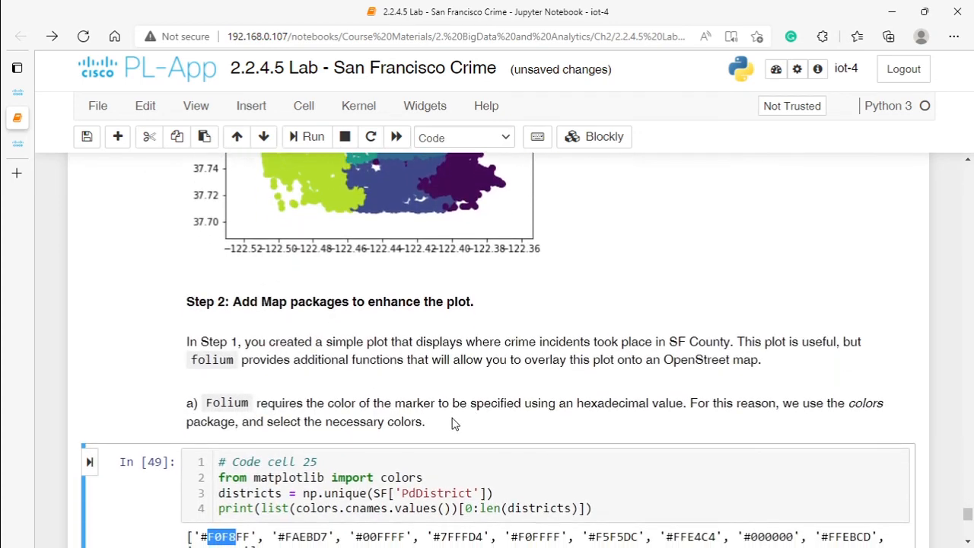
{"action": "scroll", "coordinate": [297, 437], "scroll_direction": "down", "scroll_amount": 1}
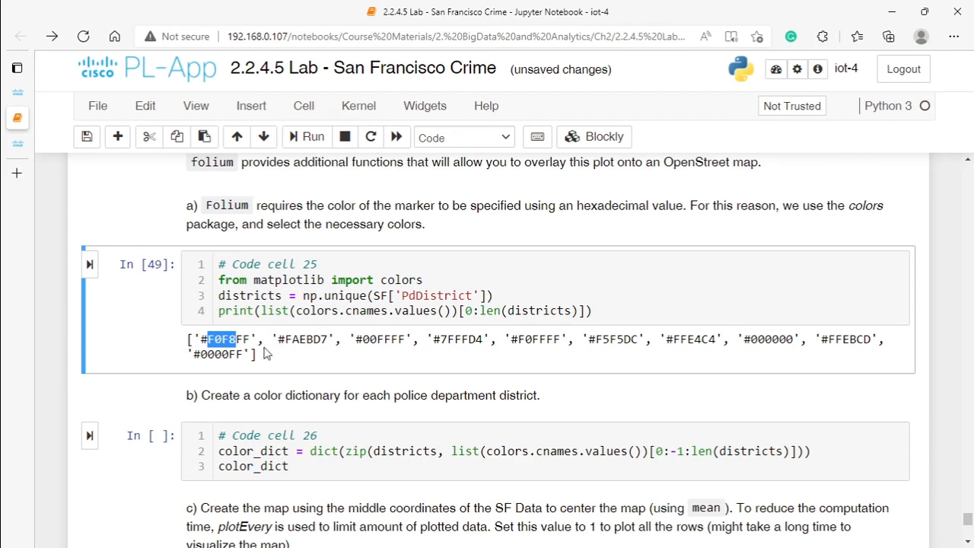
Step: Run code cell 26 to create and display color_dict, the color dictionary for the police department districts
{"action": "scroll", "coordinate": [281, 344], "scroll_direction": "down", "scroll_amount": 2}
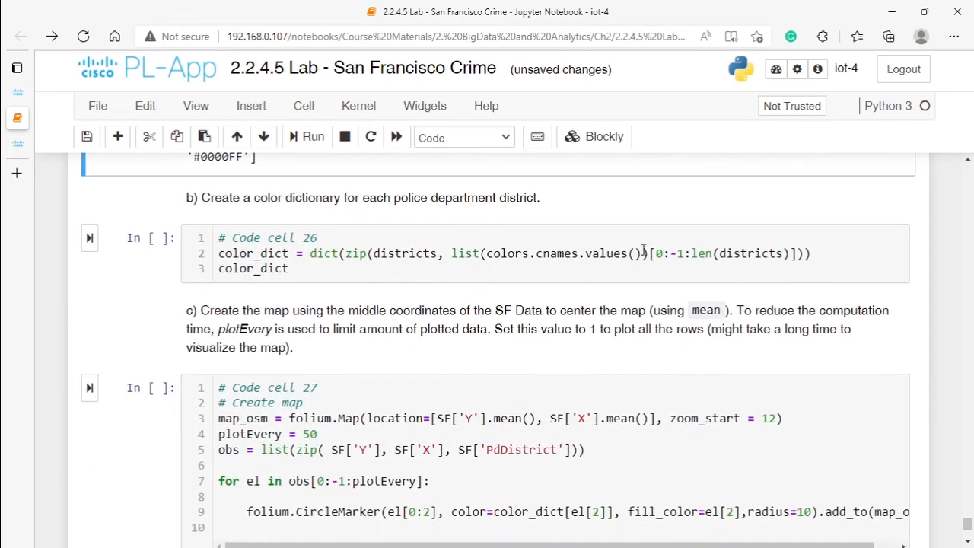
{"action": "left_click_drag", "start_coordinate": [298, 268], "coordinate": [221, 265]}
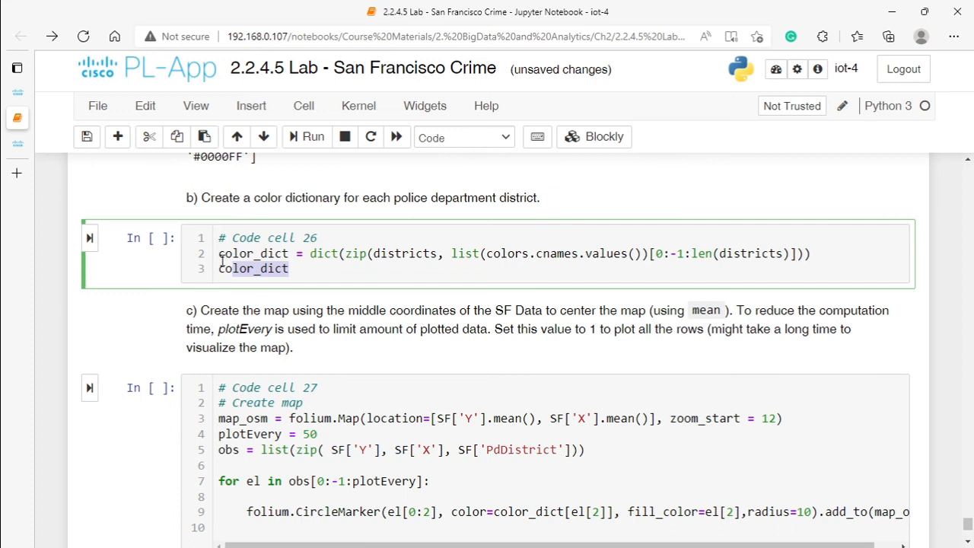
{"action": "left_click", "coordinate": [90, 238]}
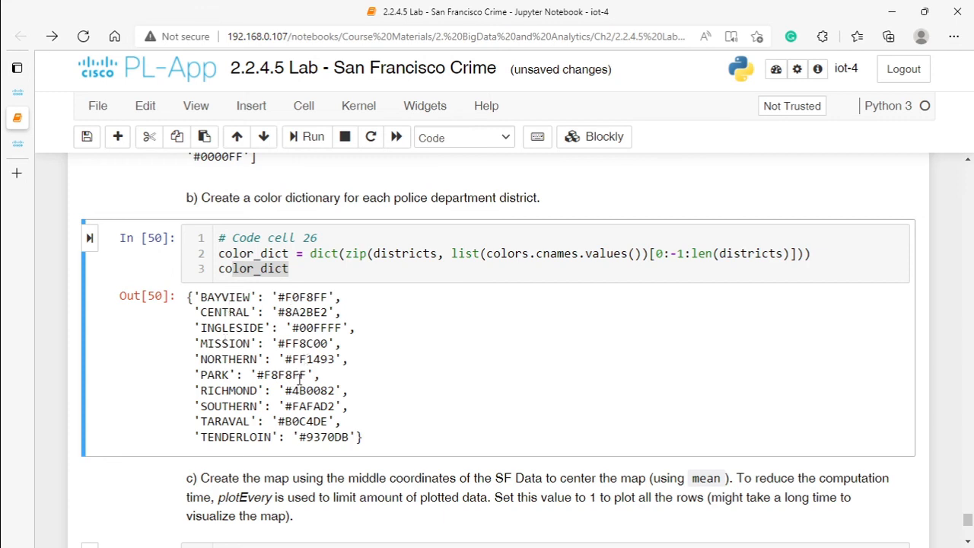
Step: Review the mean coordinates and the plotEvery setting in code cell 27, and run the cell to create the Folium map
{"action": "scroll", "coordinate": [293, 383], "scroll_direction": "down", "scroll_amount": 3}
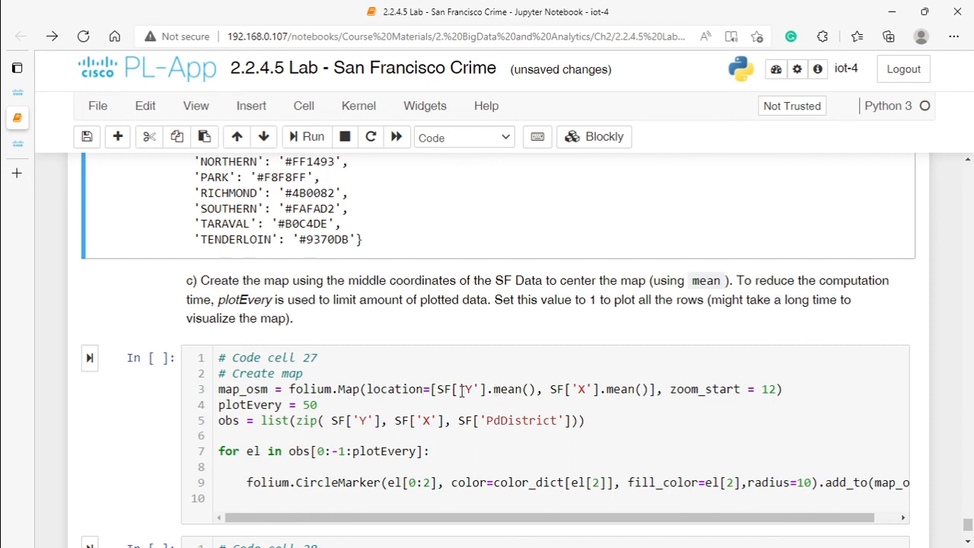
{"action": "left_click_drag", "start_coordinate": [487, 389], "coordinate": [537, 391]}
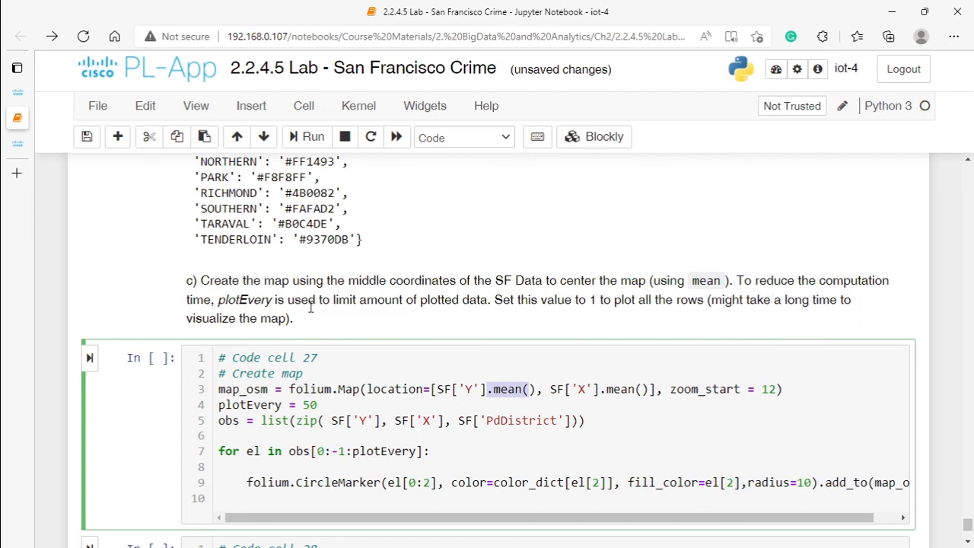
{"action": "left_click_drag", "start_coordinate": [330, 404], "coordinate": [217, 415]}
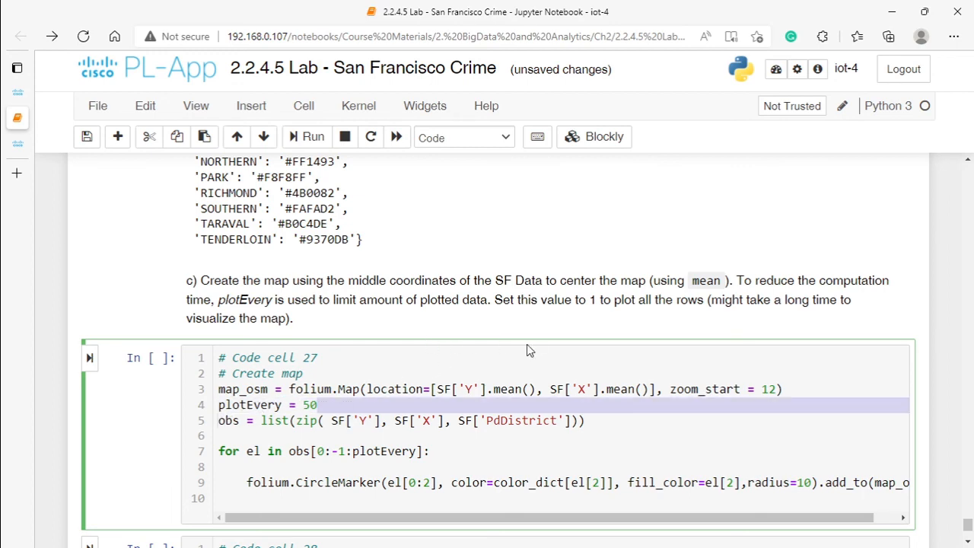
{"action": "scroll", "coordinate": [460, 342], "scroll_direction": "up", "scroll_amount": 2}
{"action": "scroll", "coordinate": [461, 342], "scroll_direction": "down", "scroll_amount": 2}
{"action": "left_click", "coordinate": [329, 409]}
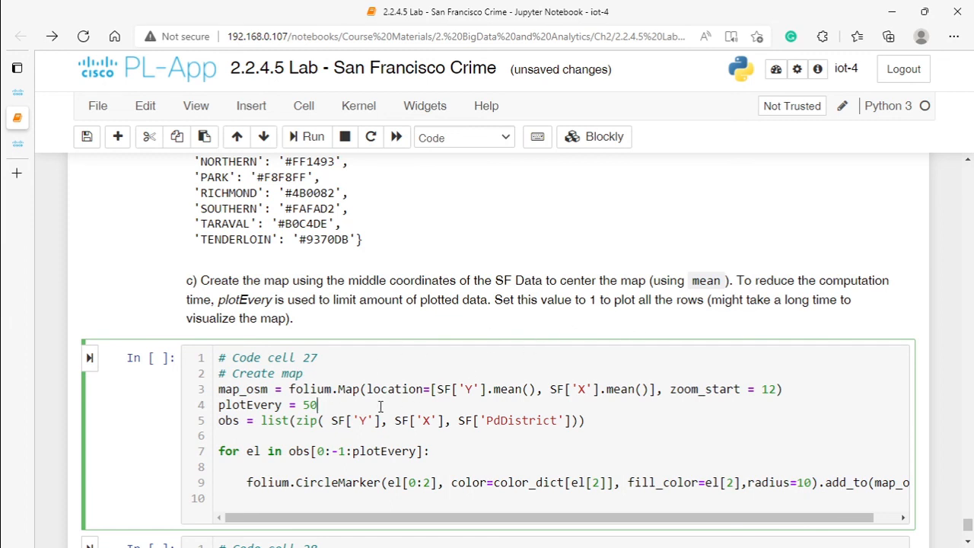
{"action": "left_click_drag", "start_coordinate": [318, 405], "coordinate": [244, 405]}
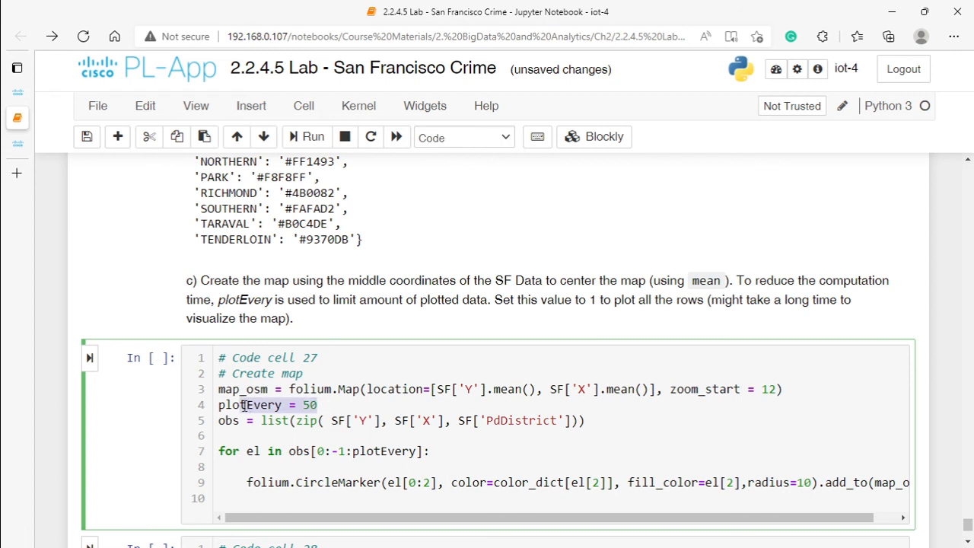
{"action": "left_click", "coordinate": [302, 405]}
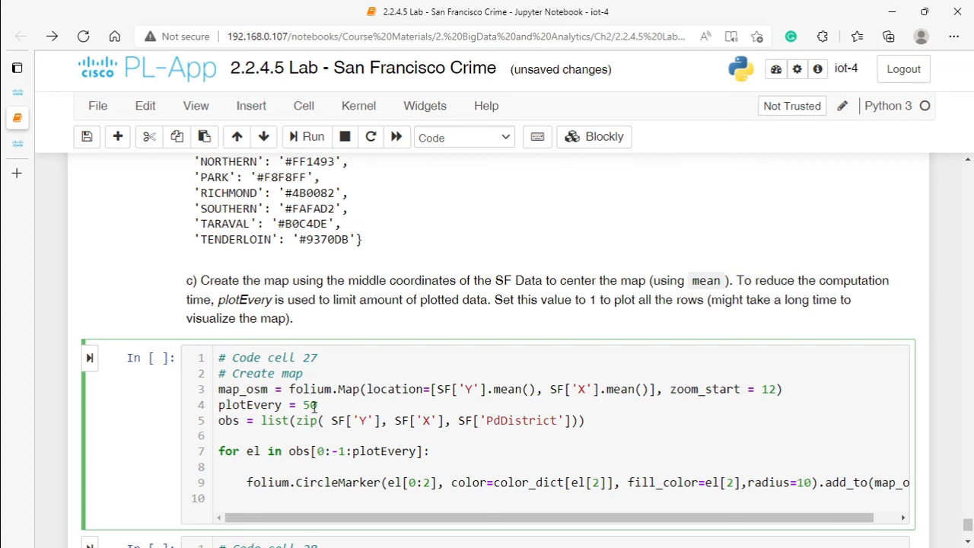
{"action": "left_click", "coordinate": [330, 409]}
{"action": "left_click", "coordinate": [90, 357]}
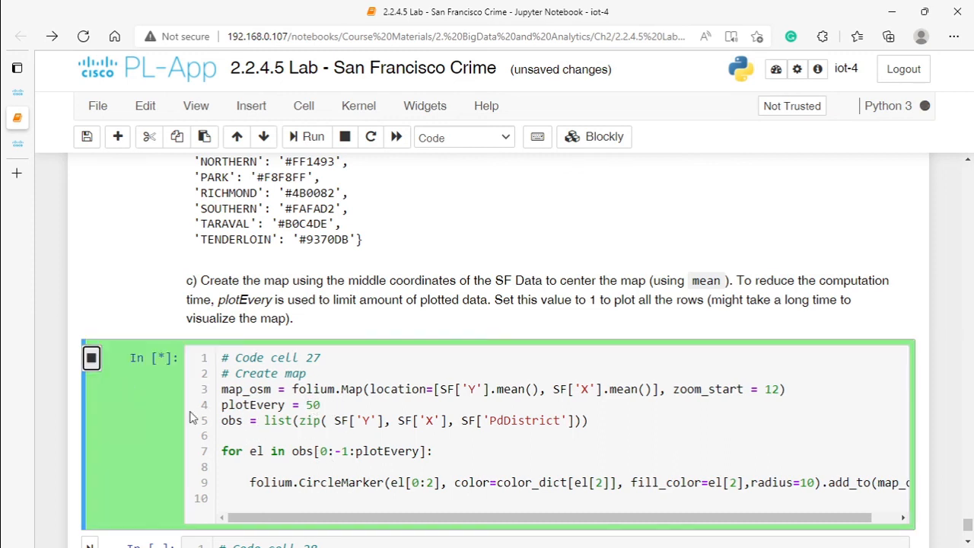
Step: Examine the zipped coordinates and PdDistrict list, the plotEvery loop and the full folium.CircleMarker line in code cell 27
{"action": "scroll", "coordinate": [338, 313], "scroll_direction": "down", "scroll_amount": 3}
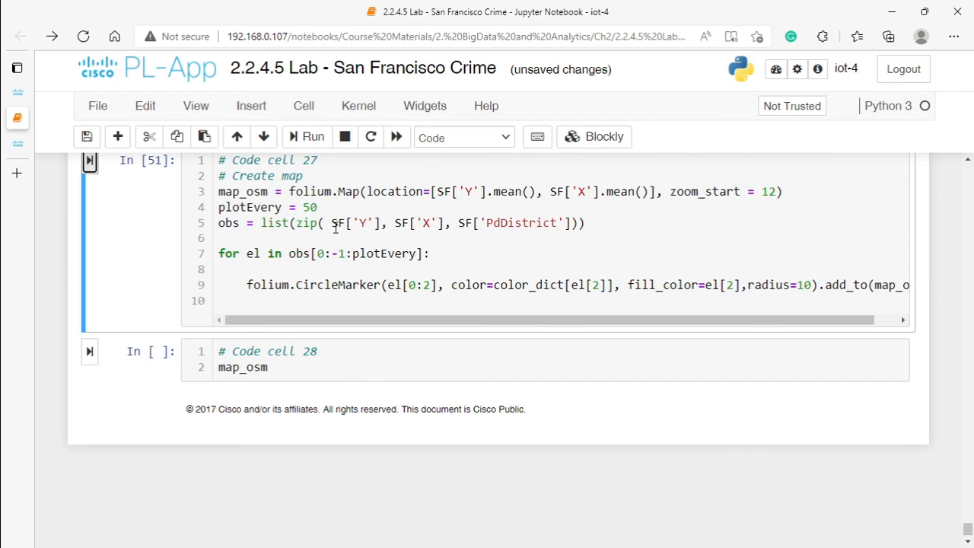
{"action": "left_click", "coordinate": [364, 223]}
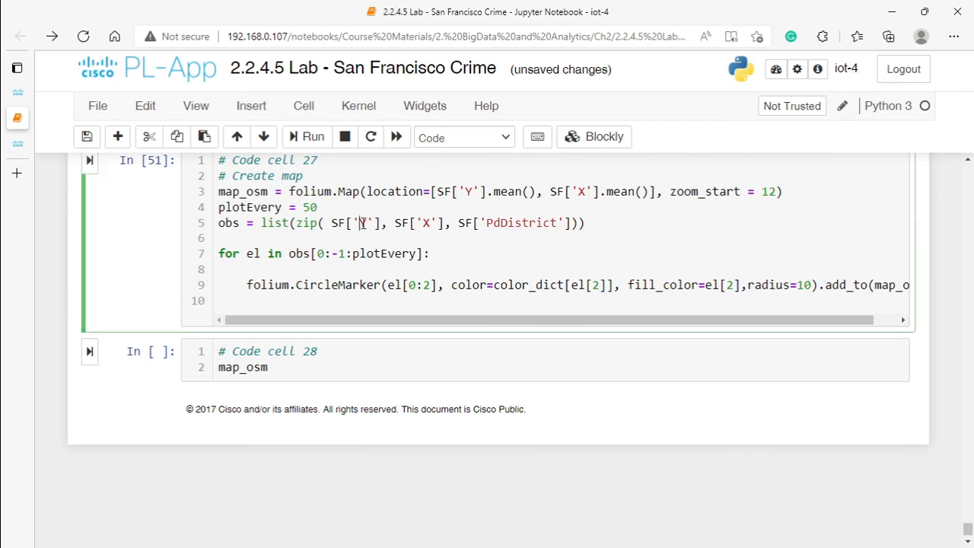
{"action": "left_click", "coordinate": [500, 223]}
{"action": "left_click_drag", "start_coordinate": [801, 320], "coordinate": [825, 320]}
{"action": "left_click_drag", "start_coordinate": [852, 285], "coordinate": [903, 285]}
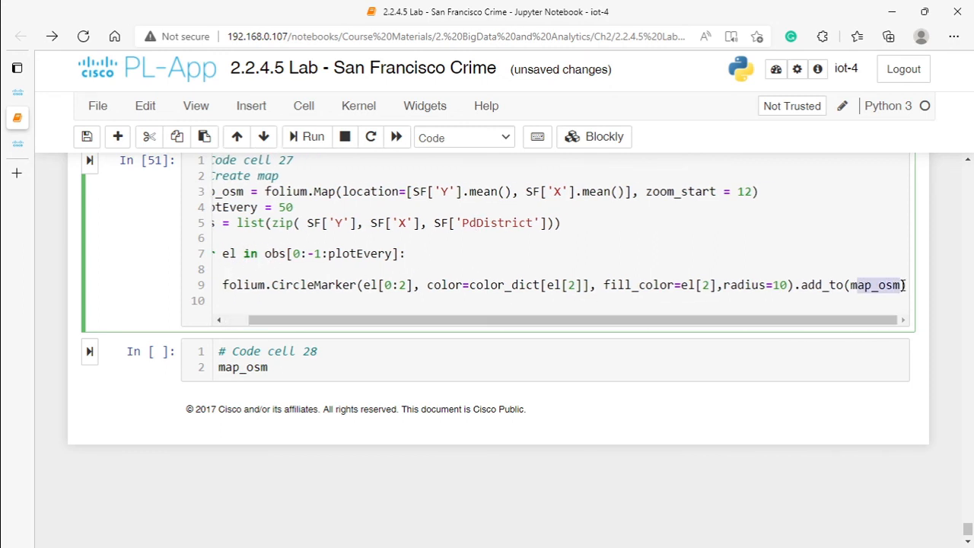
{"action": "left_click_drag", "start_coordinate": [288, 320], "coordinate": [262, 320]}
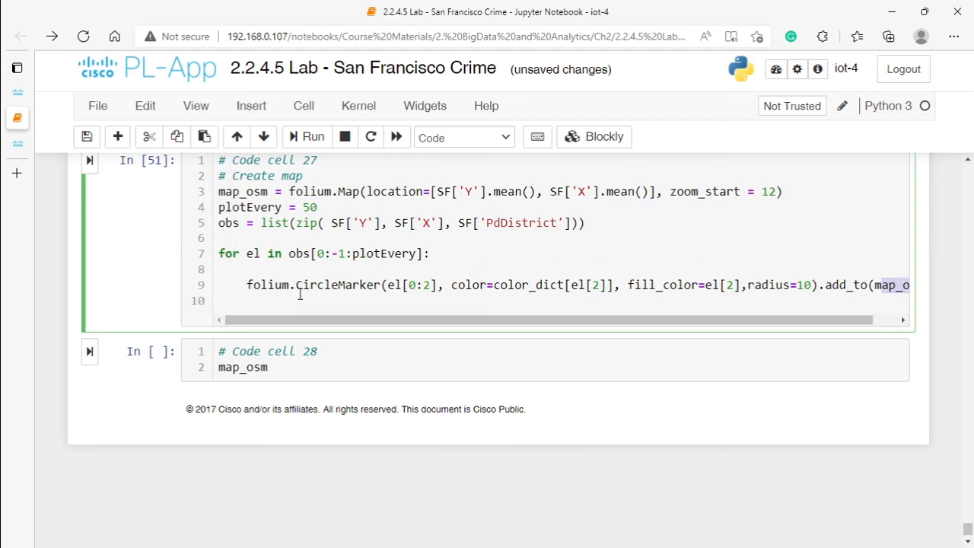
{"action": "left_click", "coordinate": [404, 285]}
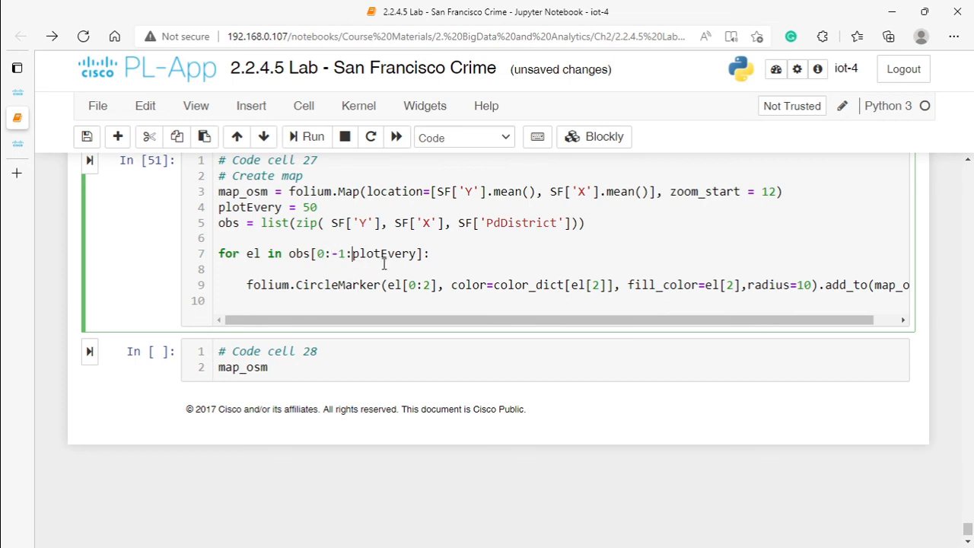
{"action": "left_click", "coordinate": [353, 255]}
{"action": "left_click_drag", "start_coordinate": [461, 319], "coordinate": [524, 321]}
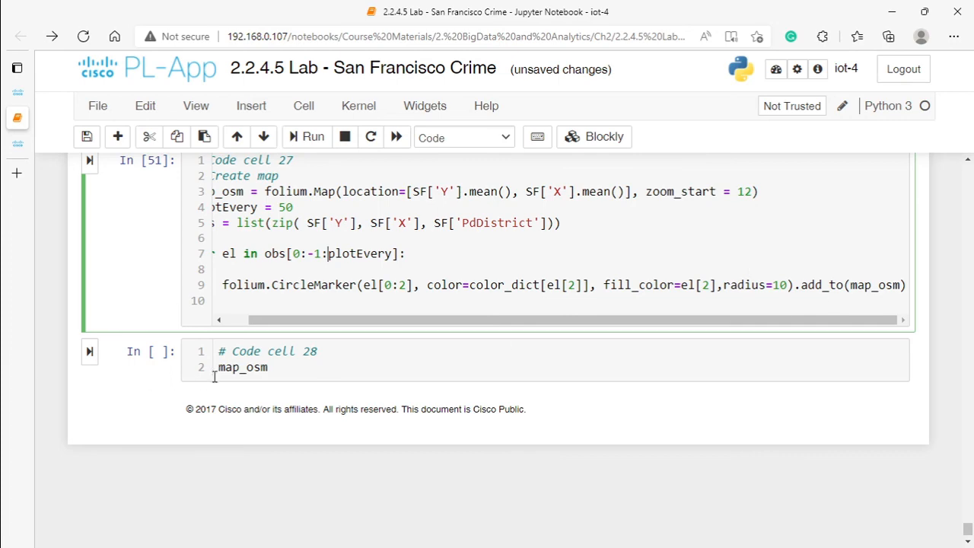
Step: Run code cell 28 to display map_osm, and inspect the crime markers in San Francisco at different zoom levels
{"action": "left_click", "coordinate": [88, 353]}
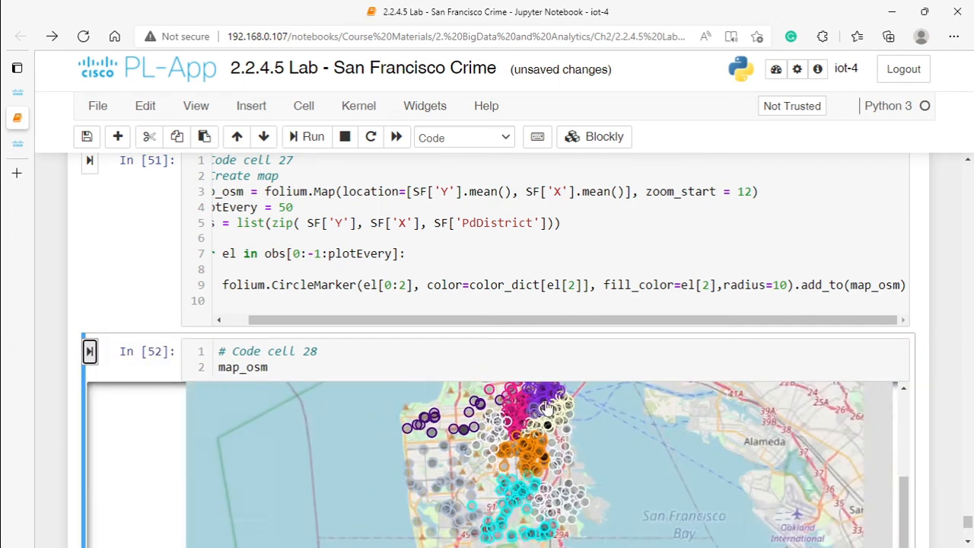
{"action": "scroll", "coordinate": [546, 409], "scroll_direction": "down", "scroll_amount": 1}
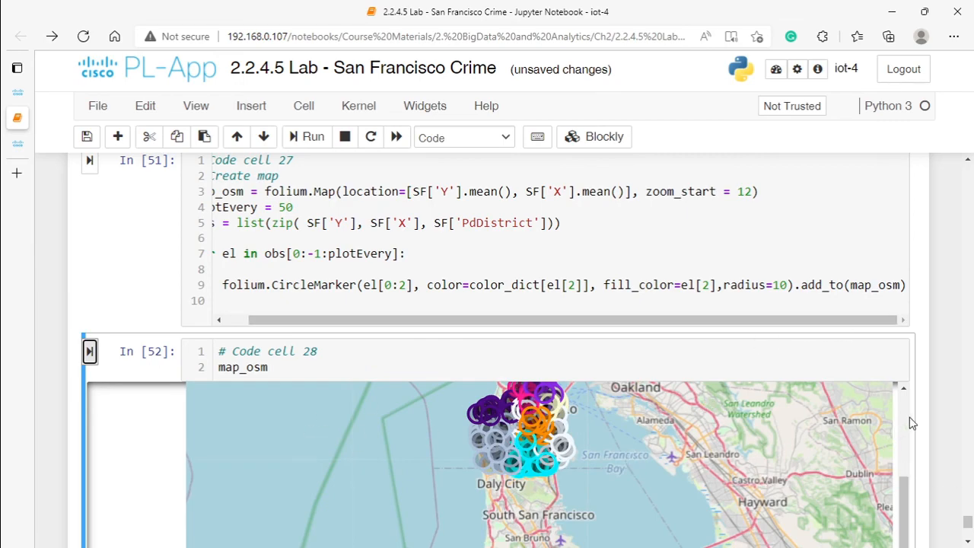
{"action": "scroll", "coordinate": [959, 404], "scroll_direction": "up", "scroll_amount": 2}
{"action": "scroll", "coordinate": [958, 404], "scroll_direction": "down", "scroll_amount": 6}
{"action": "scroll", "coordinate": [611, 272], "scroll_direction": "up", "scroll_amount": 1}
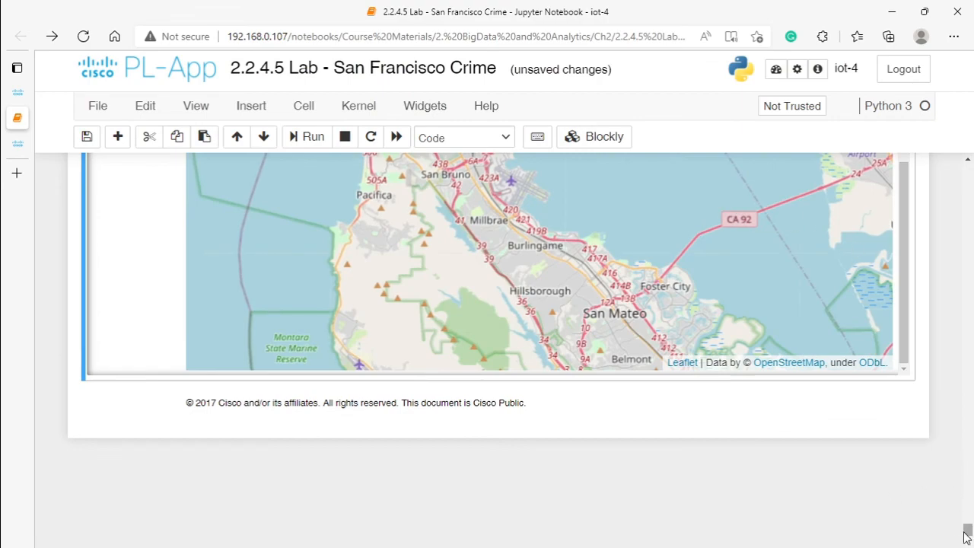
{"action": "mouse_move", "coordinate": [966, 533]}
{"action": "left_mouse_down"}
{"action": "mouse_move", "coordinate": [966, 519]}
{"action": "mouse_move", "coordinate": [966, 528]}
{"action": "left_mouse_up"}
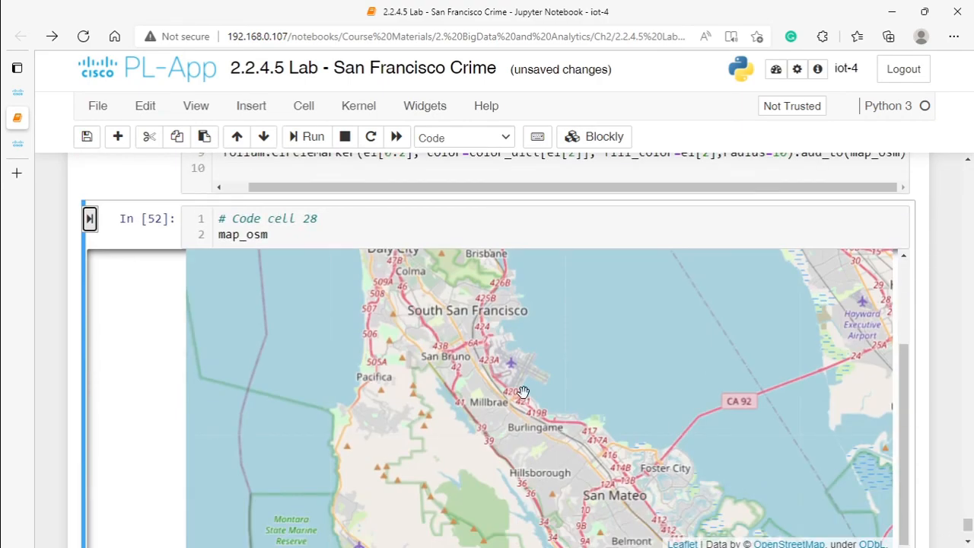
{"action": "scroll", "coordinate": [523, 392], "scroll_direction": "down", "scroll_amount": 2}
{"action": "left_click", "coordinate": [507, 326]}
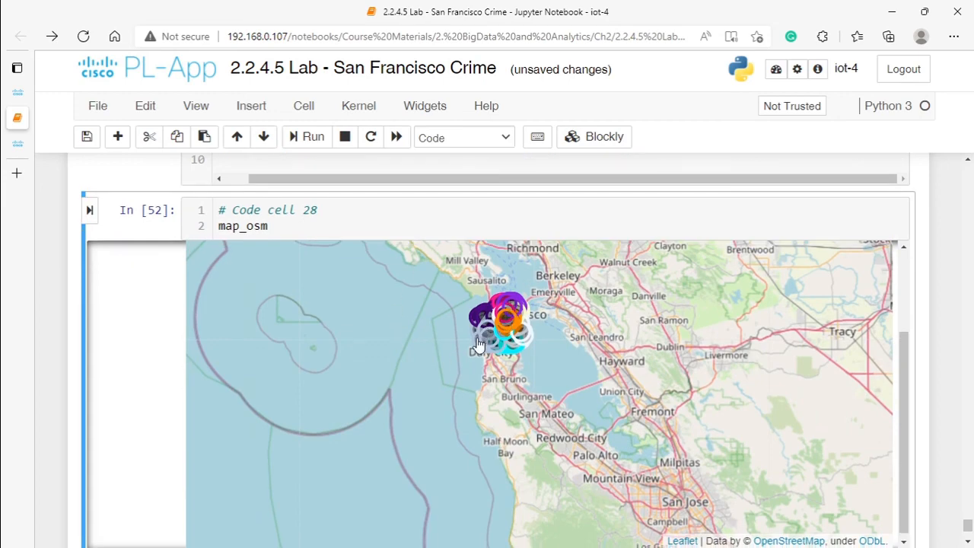
{"action": "scroll", "coordinate": [496, 323], "scroll_direction": "up", "scroll_amount": 3}
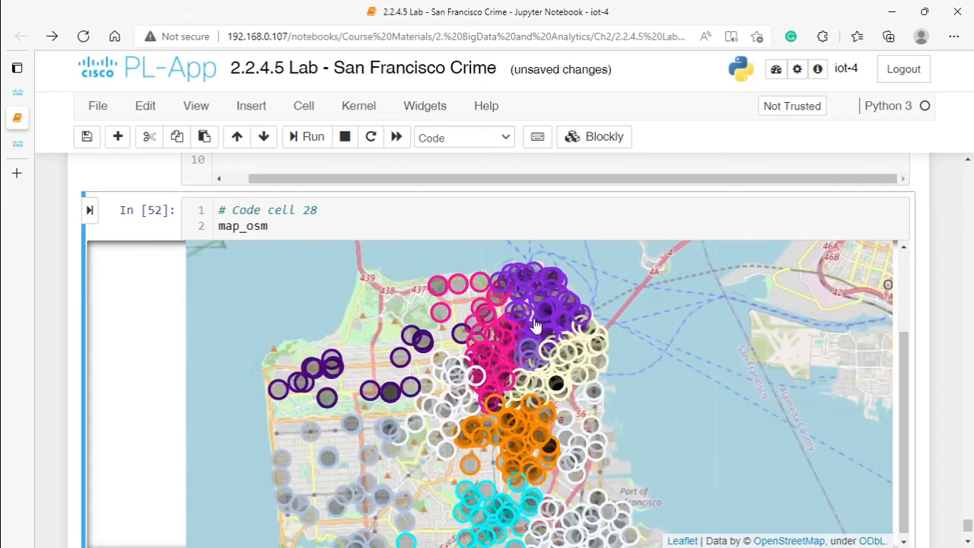
{"action": "scroll", "coordinate": [502, 357], "scroll_direction": "up", "scroll_amount": 1}
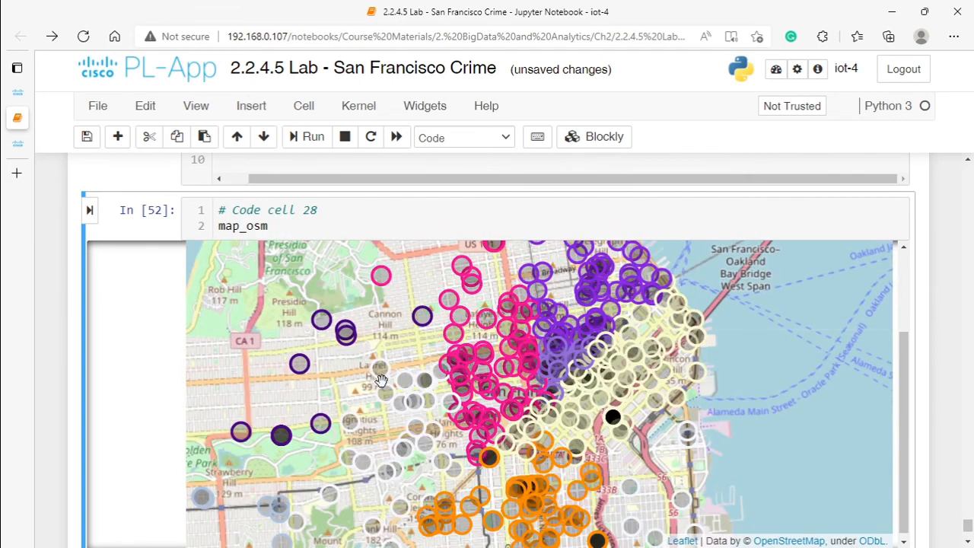
{"action": "scroll", "coordinate": [590, 392], "scroll_direction": "down", "scroll_amount": 2}
{"action": "scroll", "coordinate": [487, 368], "scroll_direction": "up", "scroll_amount": 1}
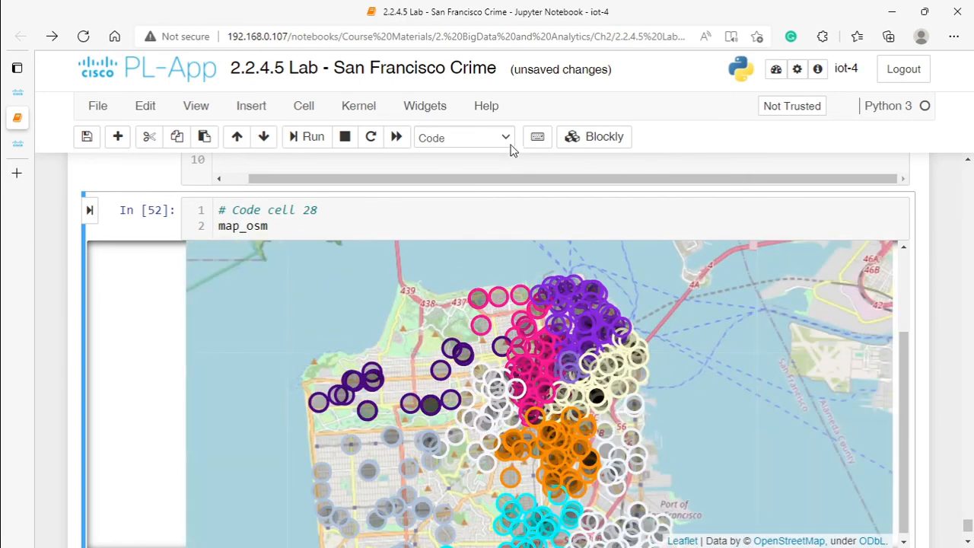
Step: Compare the scatter plot in code cell 24 and the map code in code cell 27 with the map in code cell 28
{"action": "scroll", "coordinate": [512, 211], "scroll_direction": "up", "scroll_amount": 10}
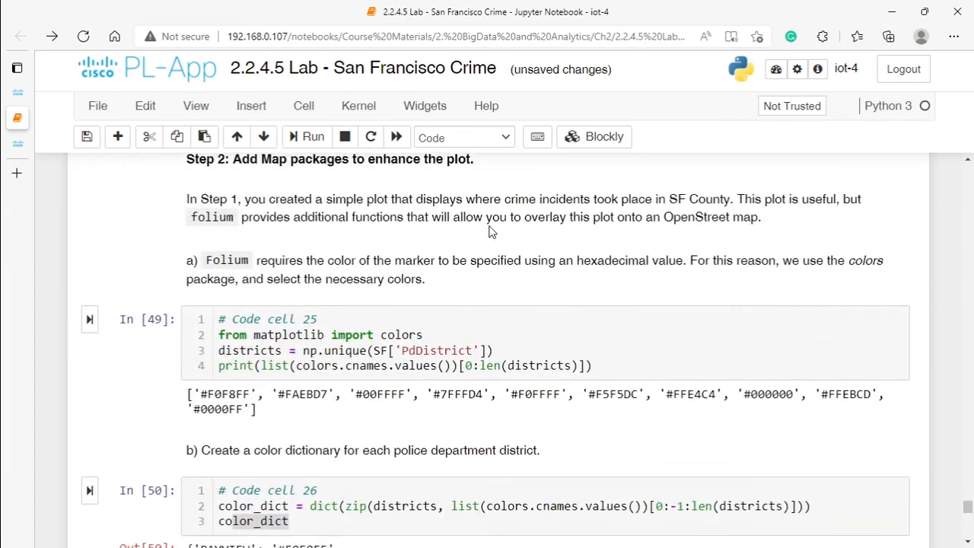
{"action": "scroll", "coordinate": [491, 231], "scroll_direction": "up", "scroll_amount": 5}
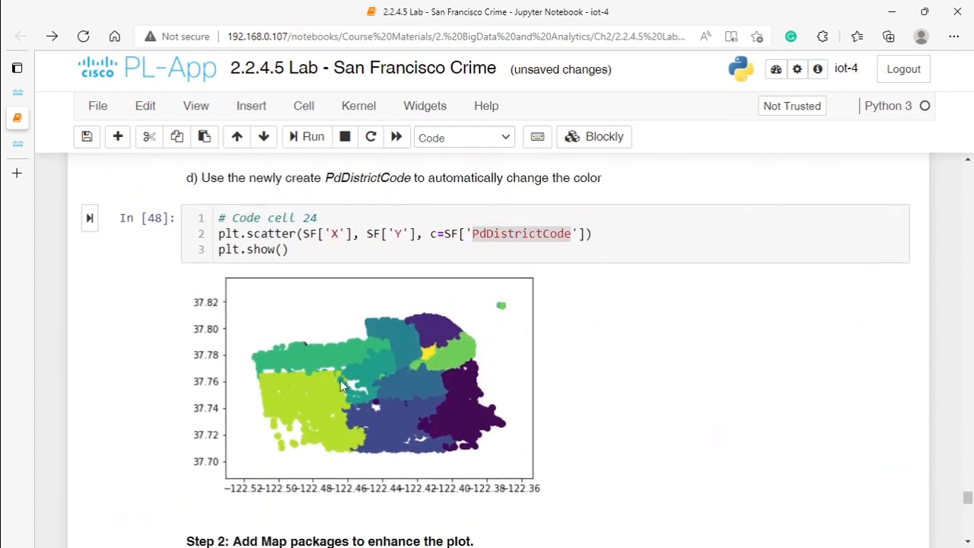
{"action": "scroll", "coordinate": [341, 385], "scroll_direction": "down", "scroll_amount": 15}
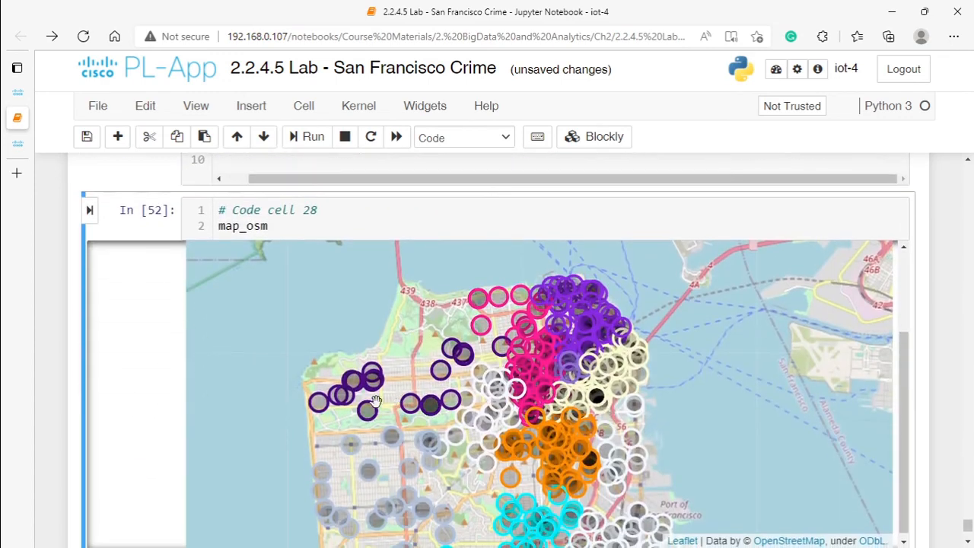
{"action": "scroll", "coordinate": [375, 401], "scroll_direction": "down", "scroll_amount": 2}
{"action": "scroll", "coordinate": [357, 353], "scroll_direction": "up", "scroll_amount": 3}
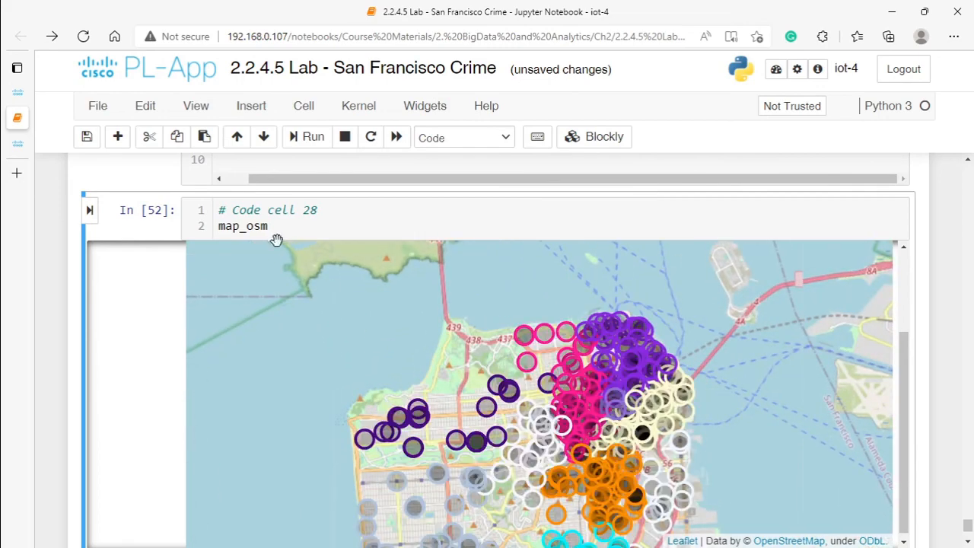
{"action": "scroll", "coordinate": [329, 302], "scroll_direction": "up", "scroll_amount": 3}
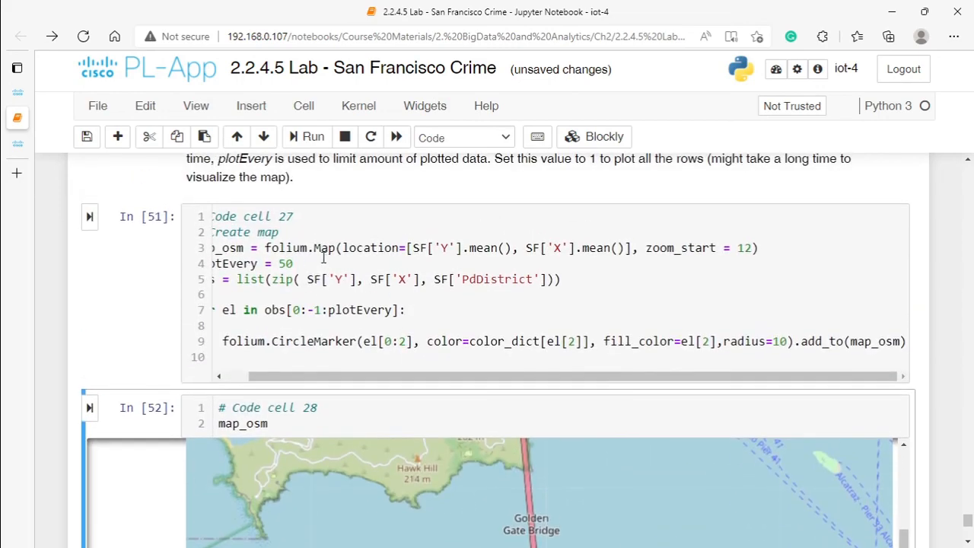
{"action": "scroll", "coordinate": [405, 297], "scroll_direction": "down", "scroll_amount": 3}
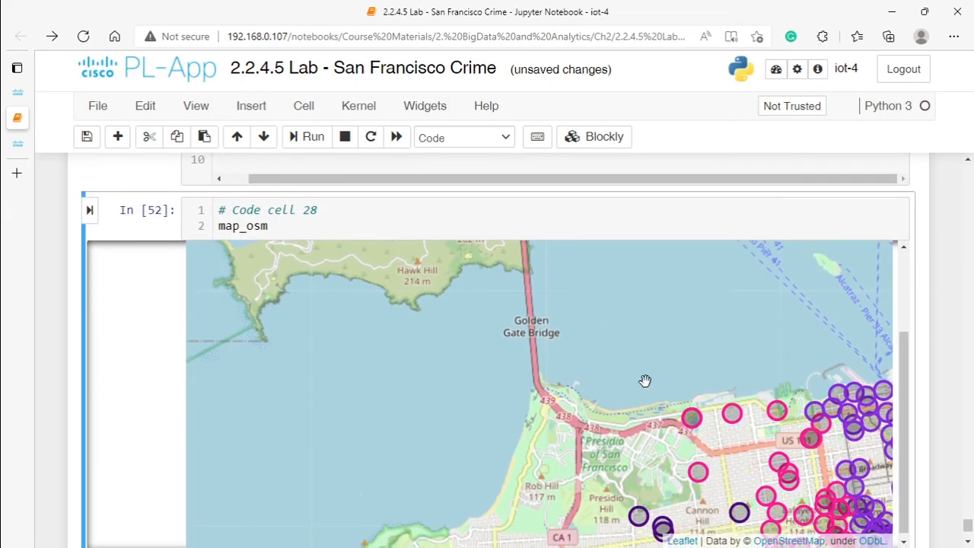